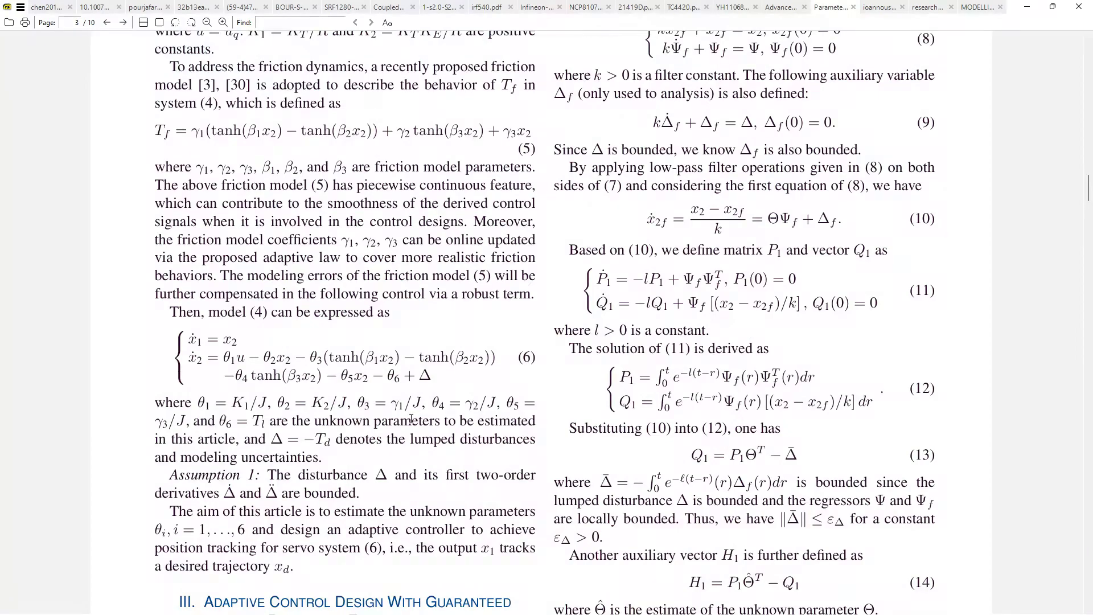
Step: Examine equation (6) in the paper, highlighting the friction terms from θ3 through θ5x2
{"action": "scroll", "coordinate": [403, 412], "scroll_direction": "up", "scroll_amount": 5}
{"action": "scroll", "coordinate": [403, 412], "scroll_direction": "down", "scroll_amount": 3}
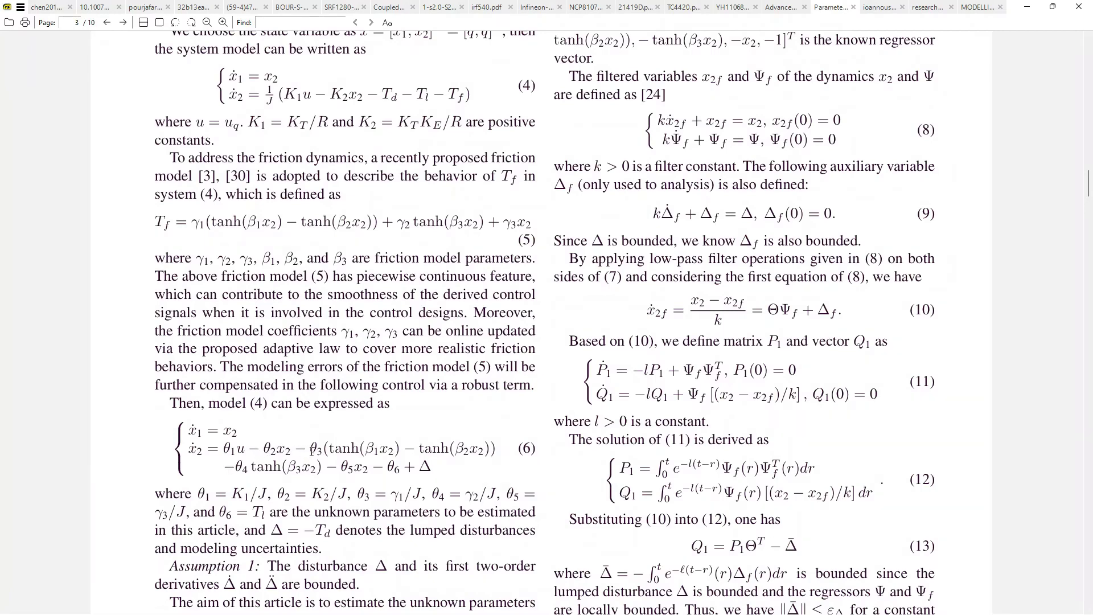
{"action": "mouse_move", "coordinate": [313, 449]}
{"action": "left_mouse_down"}
{"action": "mouse_move", "coordinate": [340, 464]}
{"action": "mouse_move", "coordinate": [323, 467]}
{"action": "left_mouse_up"}
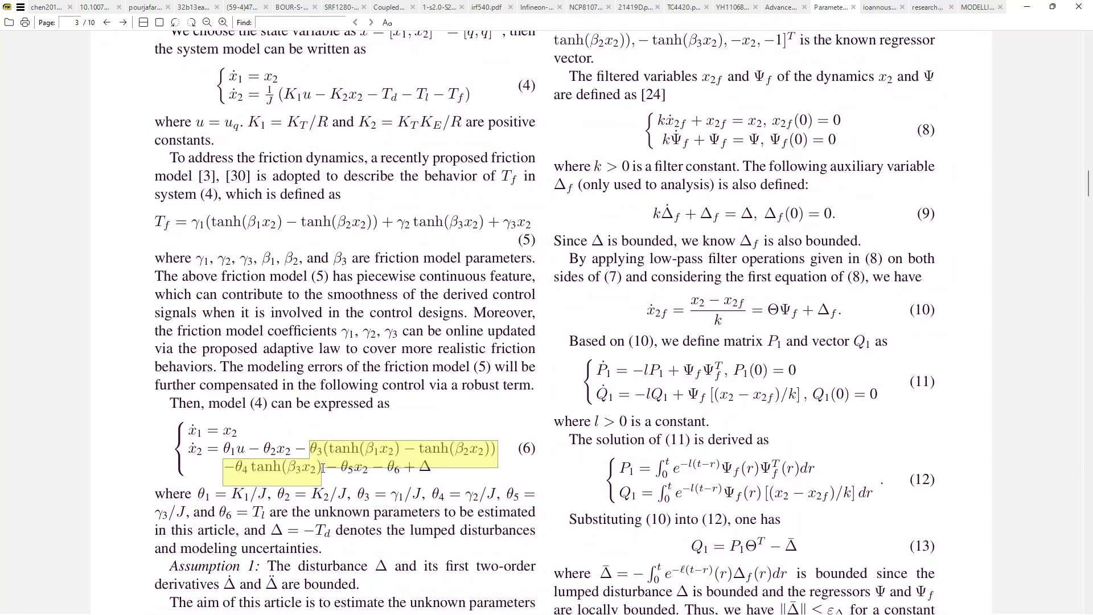
{"action": "left_click", "coordinate": [373, 476]}
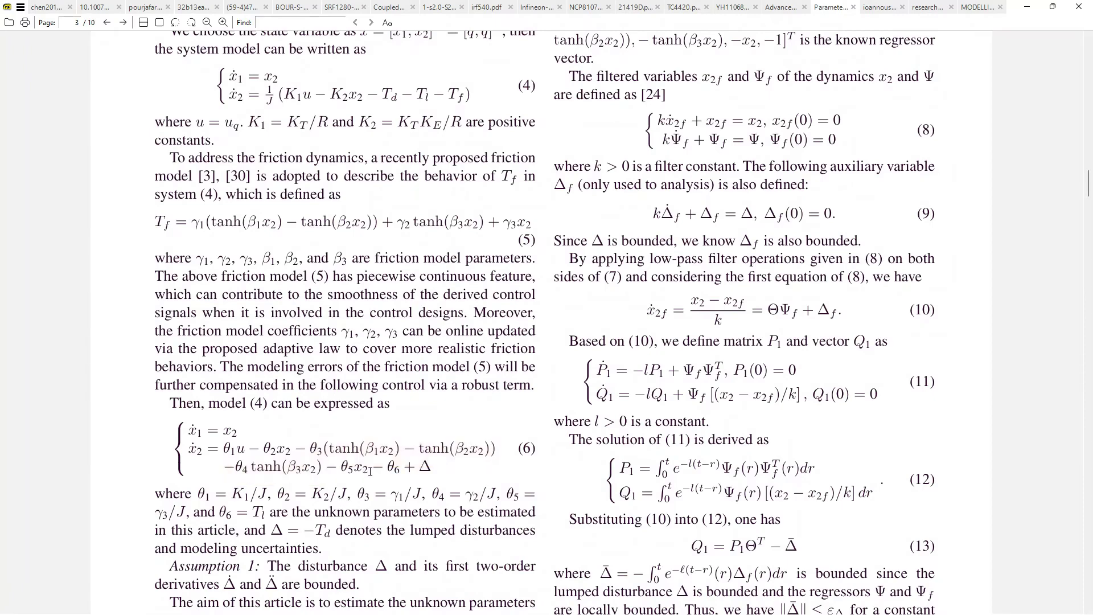
{"action": "left_click_drag", "start_coordinate": [364, 471], "coordinate": [305, 446]}
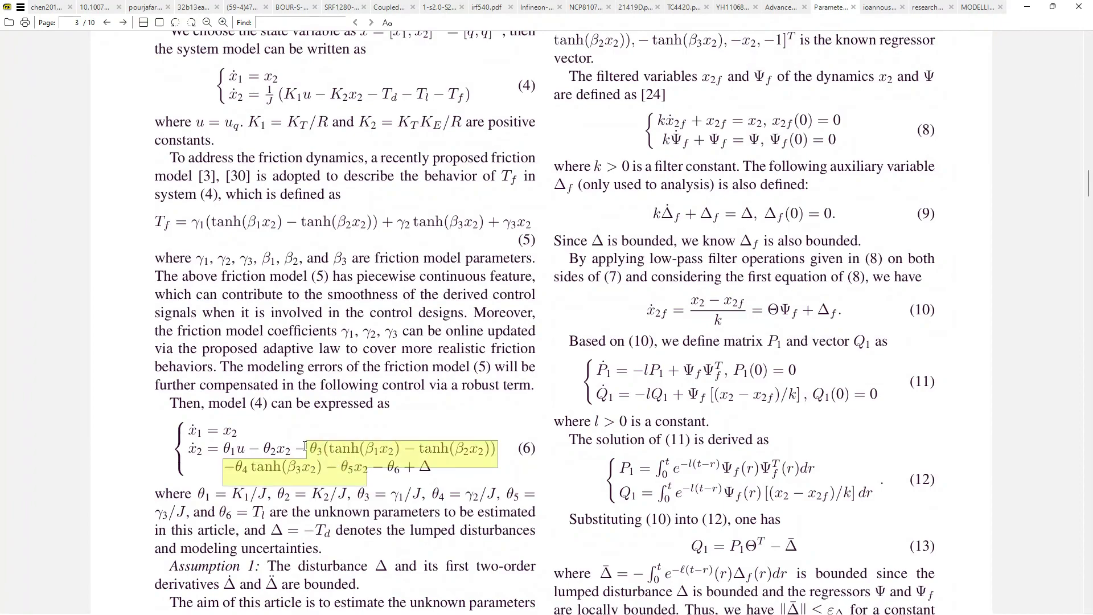
{"action": "scroll", "coordinate": [348, 300], "scroll_direction": "down", "scroll_amount": 5}
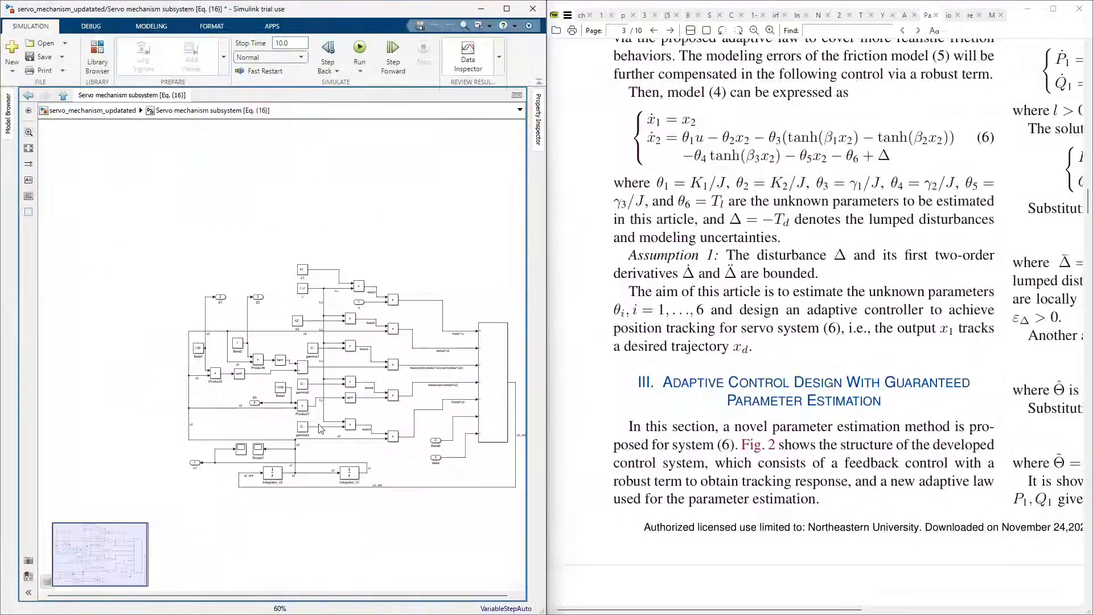
Step: In Simulink, inspect the servo mechanism subsystem, locating the Integrator_x2 and Integrator_x1 blocks that implement the state equations
{"action": "scroll", "coordinate": [71, 174], "scroll_direction": "down", "scroll_amount": 2}
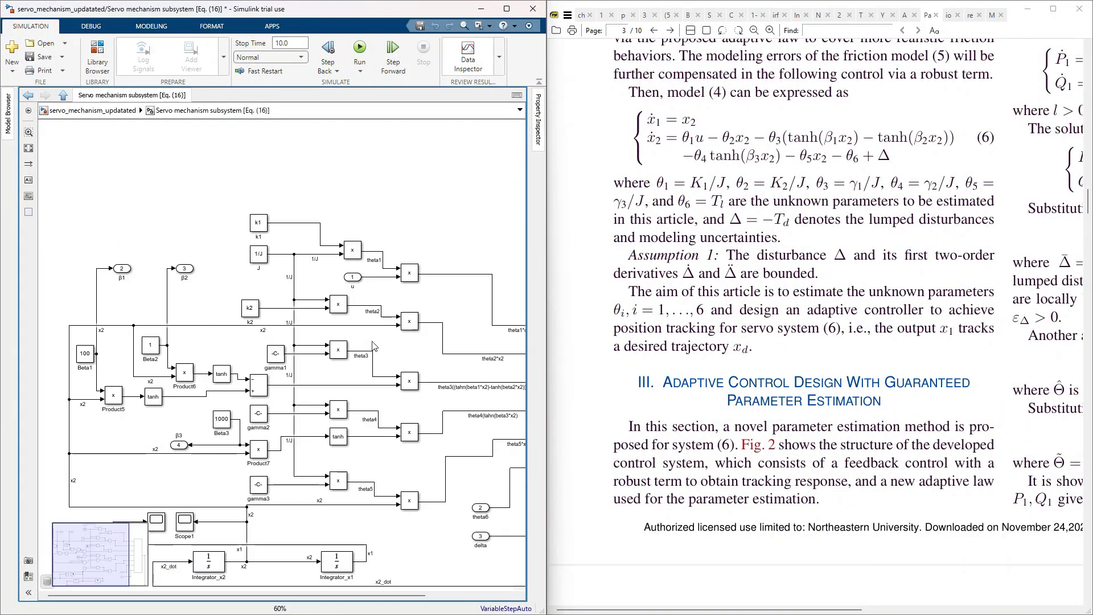
{"action": "scroll", "coordinate": [241, 307], "scroll_direction": "down", "scroll_amount": 2}
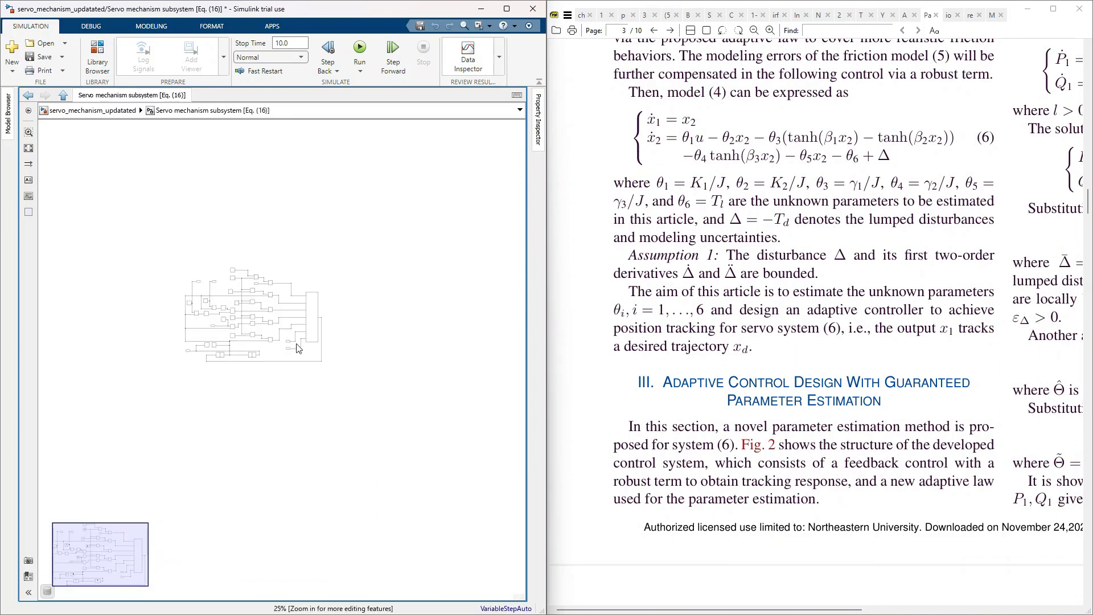
{"action": "scroll", "coordinate": [300, 336], "scroll_direction": "up", "scroll_amount": 2}
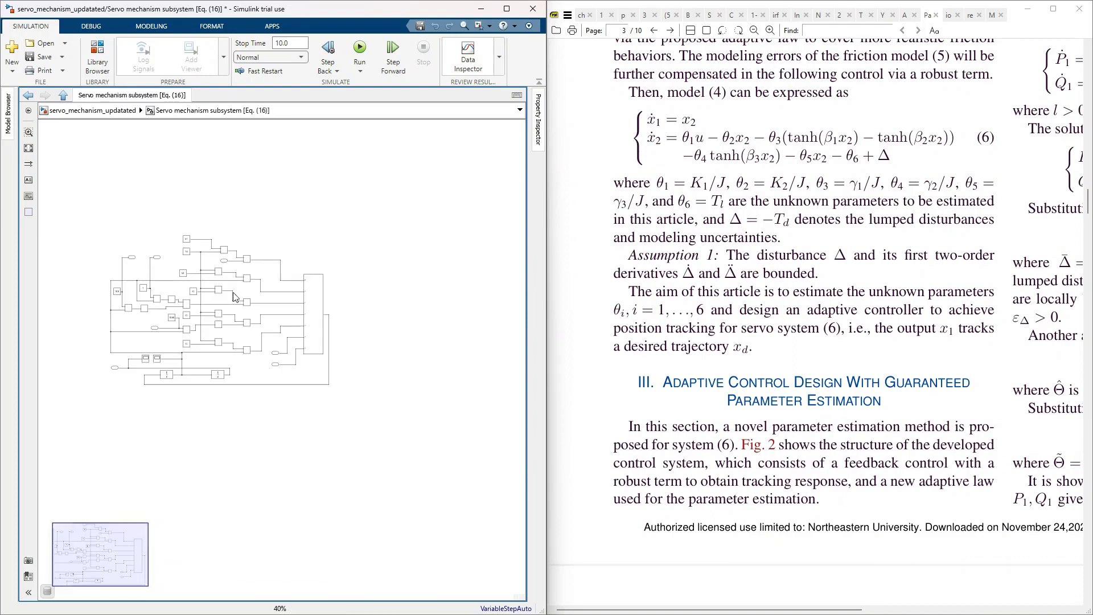
{"action": "scroll", "coordinate": [152, 403], "scroll_direction": "up", "scroll_amount": 2}
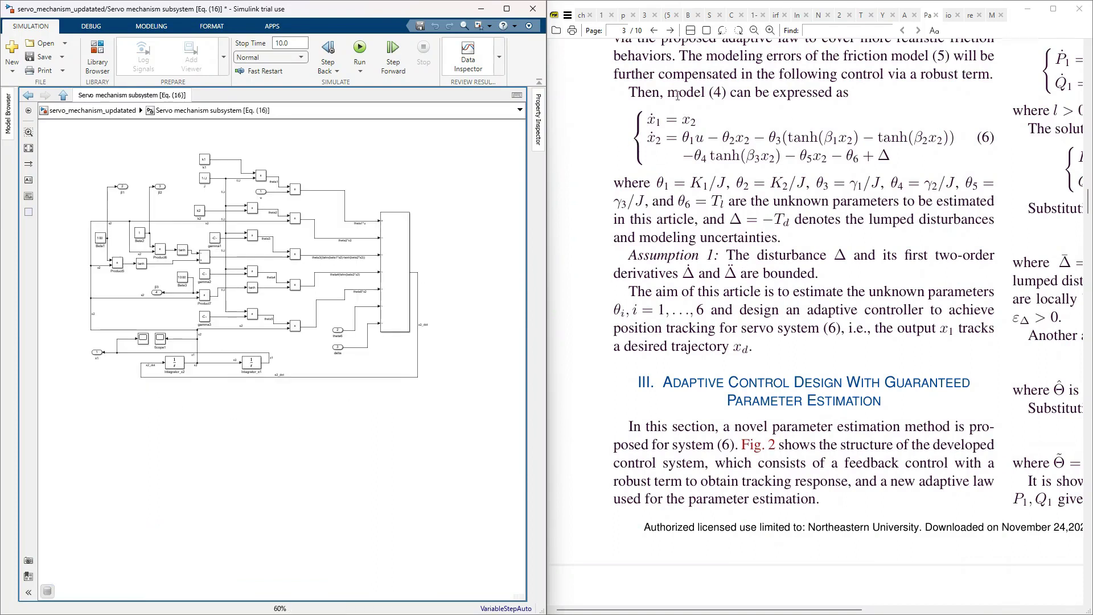
{"action": "scroll", "coordinate": [148, 348], "scroll_direction": "up", "scroll_amount": 3}
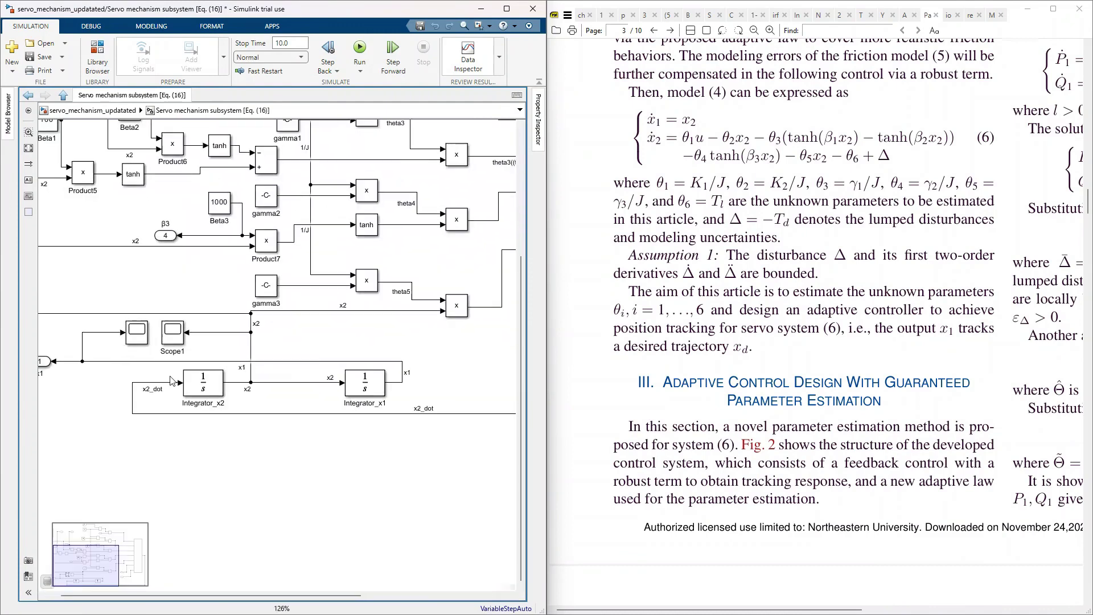
{"action": "left_click", "coordinate": [216, 384]}
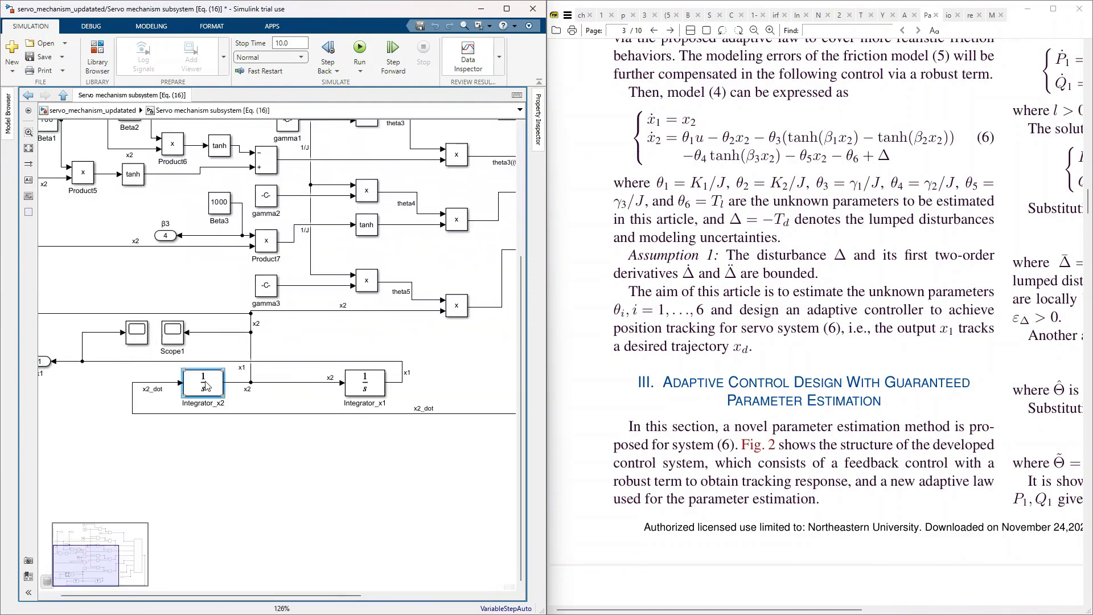
{"action": "left_click", "coordinate": [364, 386]}
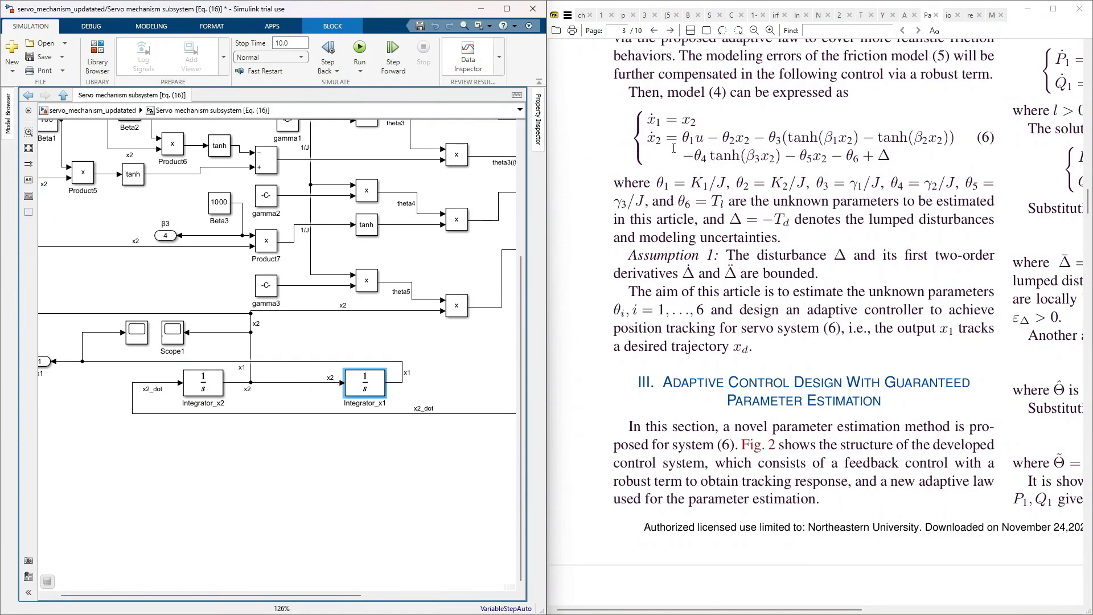
Step: Trace the theta1*u branch from the k1 and 1/J constants and the u input to the summing block
{"action": "scroll", "coordinate": [255, 399], "scroll_direction": "down", "scroll_amount": 4}
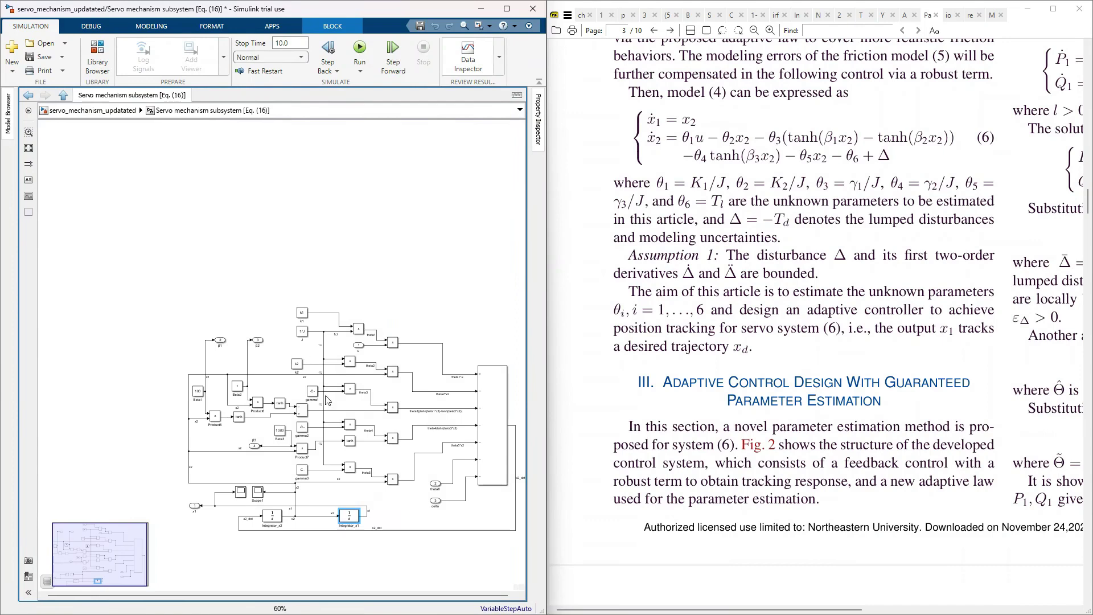
{"action": "scroll", "coordinate": [314, 348], "scroll_direction": "up", "scroll_amount": 4}
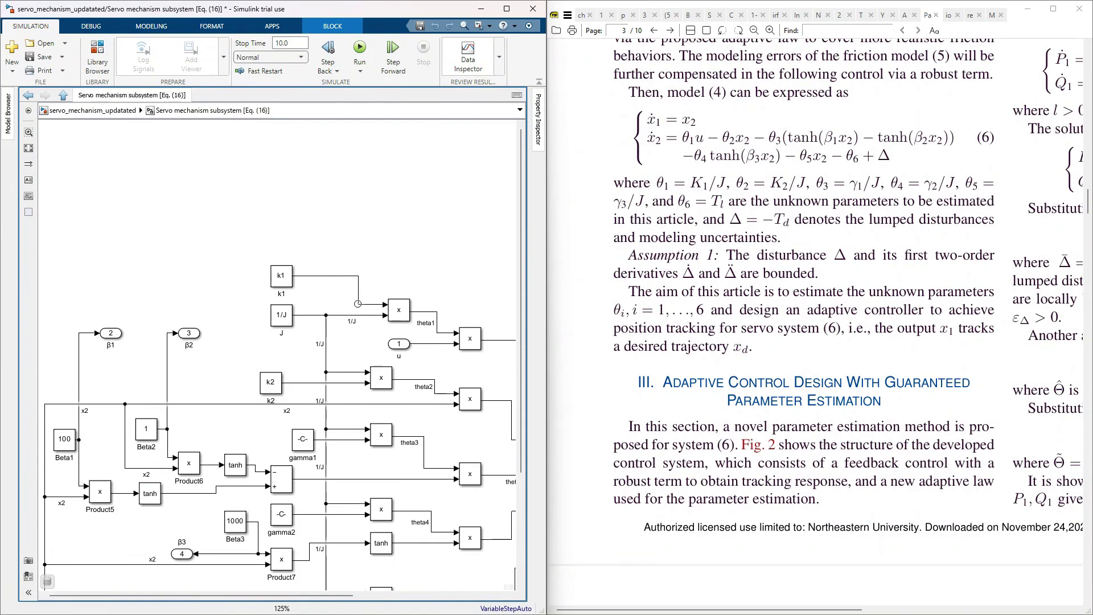
{"action": "left_click", "coordinate": [399, 345]}
{"action": "scroll", "coordinate": [252, 377], "scroll_direction": "down", "scroll_amount": 2}
{"action": "scroll", "coordinate": [404, 358], "scroll_direction": "up", "scroll_amount": 3}
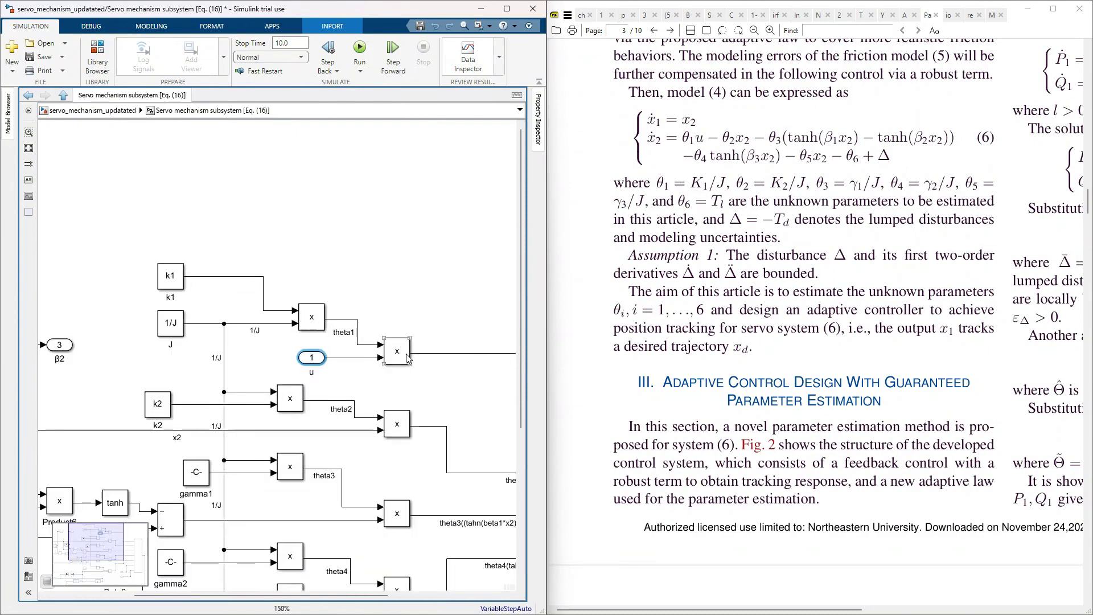
{"action": "scroll", "coordinate": [255, 436], "scroll_direction": "down", "scroll_amount": 1}
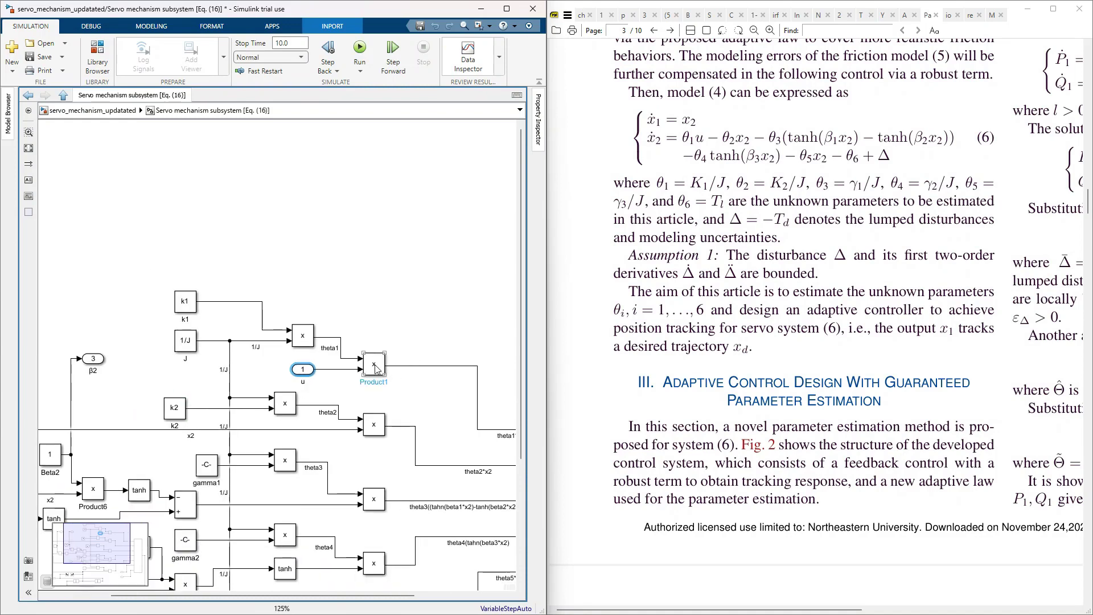
{"action": "scroll", "coordinate": [208, 379], "scroll_direction": "down", "scroll_amount": 1}
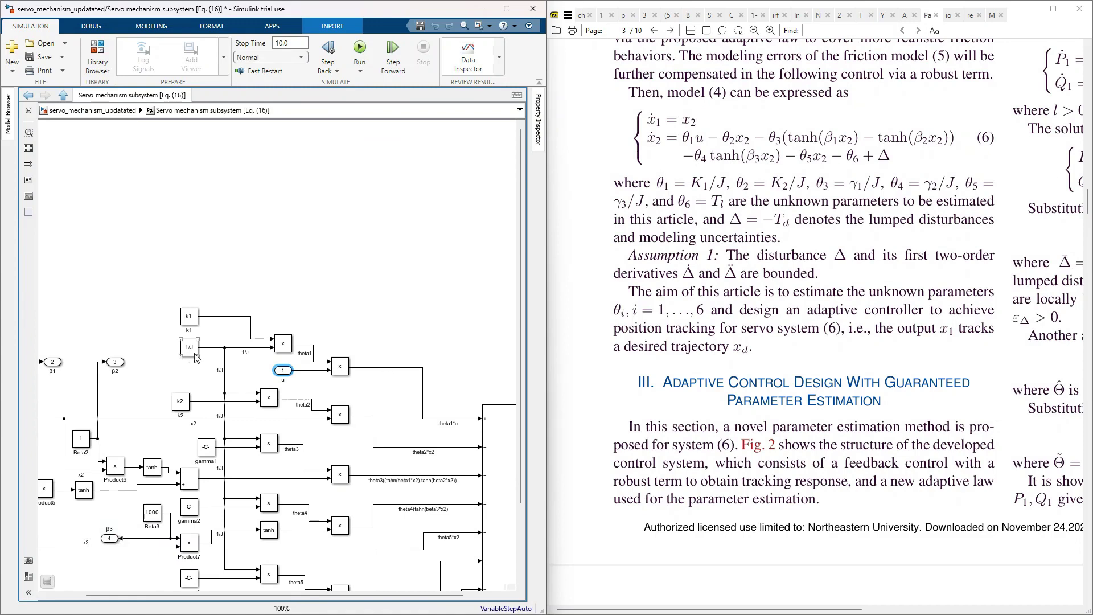
{"action": "scroll", "coordinate": [195, 358], "scroll_direction": "down", "scroll_amount": 1}
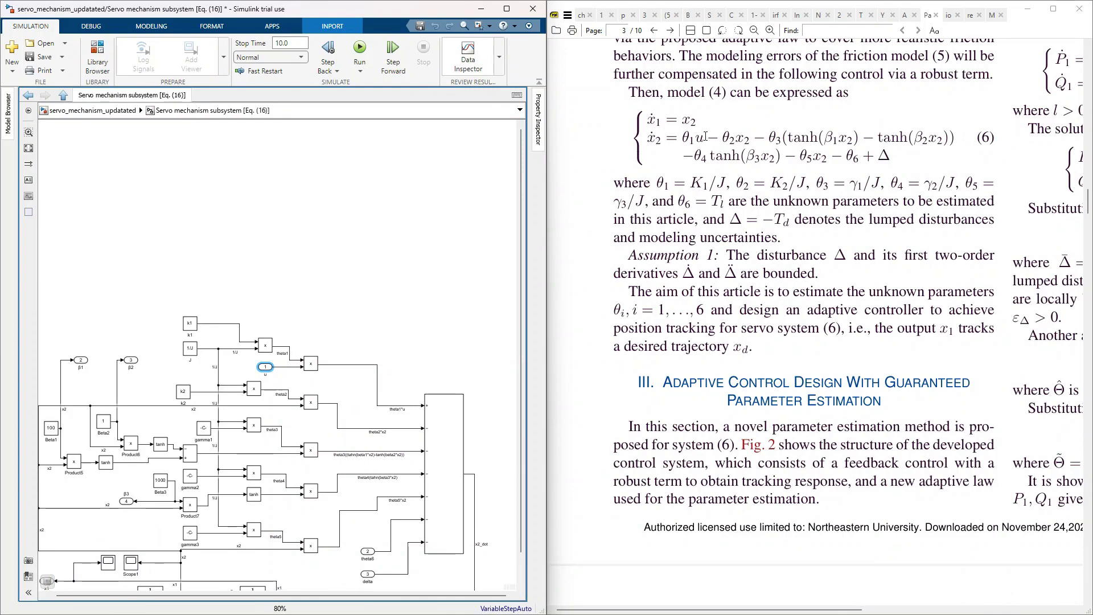
Step: Compare the 1/J line and the k2 product for theta2 with the paper's θ definitions, highlighting θ3
{"action": "scroll", "coordinate": [742, 176], "scroll_direction": "up", "scroll_amount": 3}
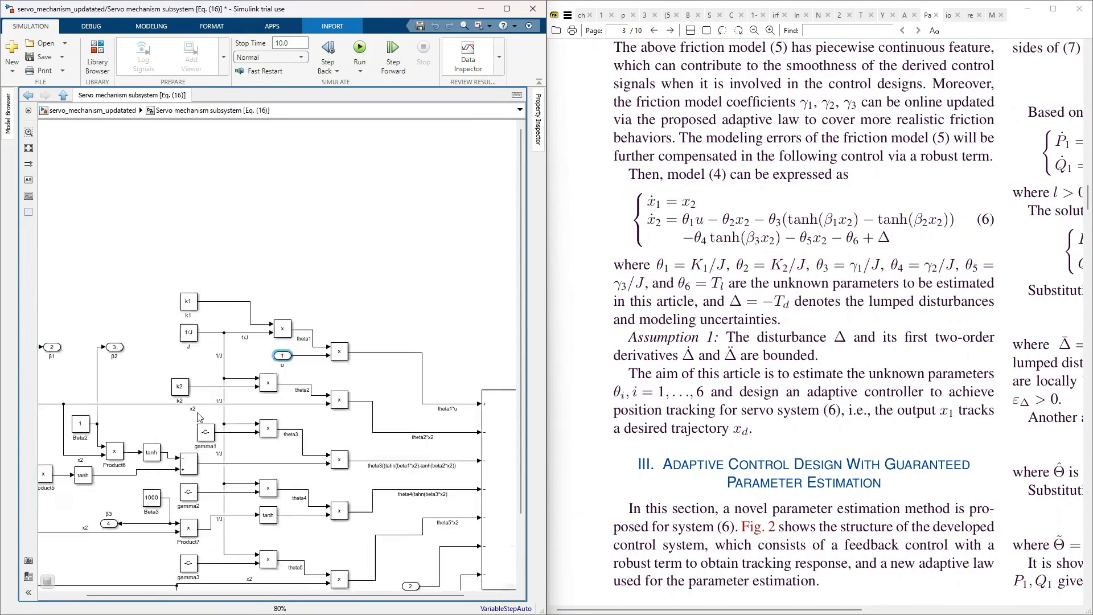
{"action": "scroll", "coordinate": [223, 381], "scroll_direction": "up", "scroll_amount": 5}
{"action": "left_click", "coordinate": [239, 385]}
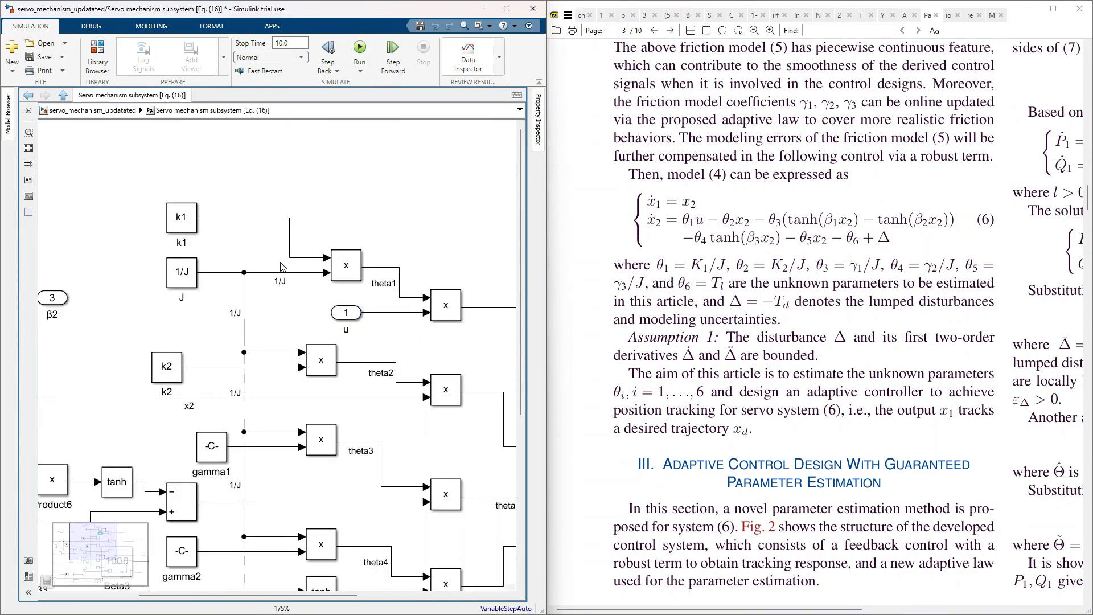
{"action": "left_click", "coordinate": [183, 273]}
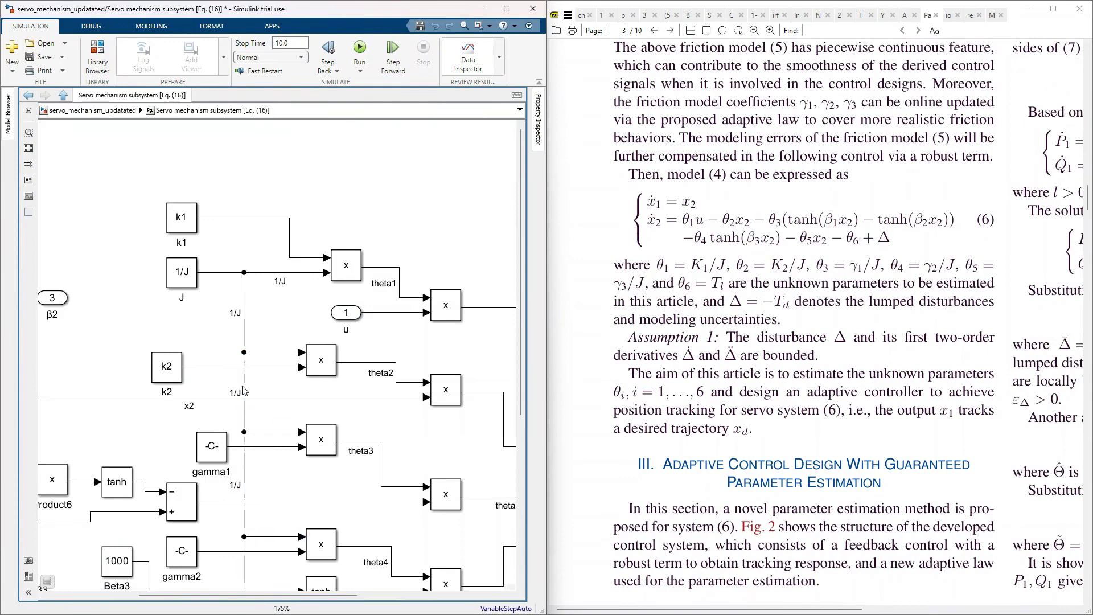
{"action": "left_click", "coordinate": [332, 366]}
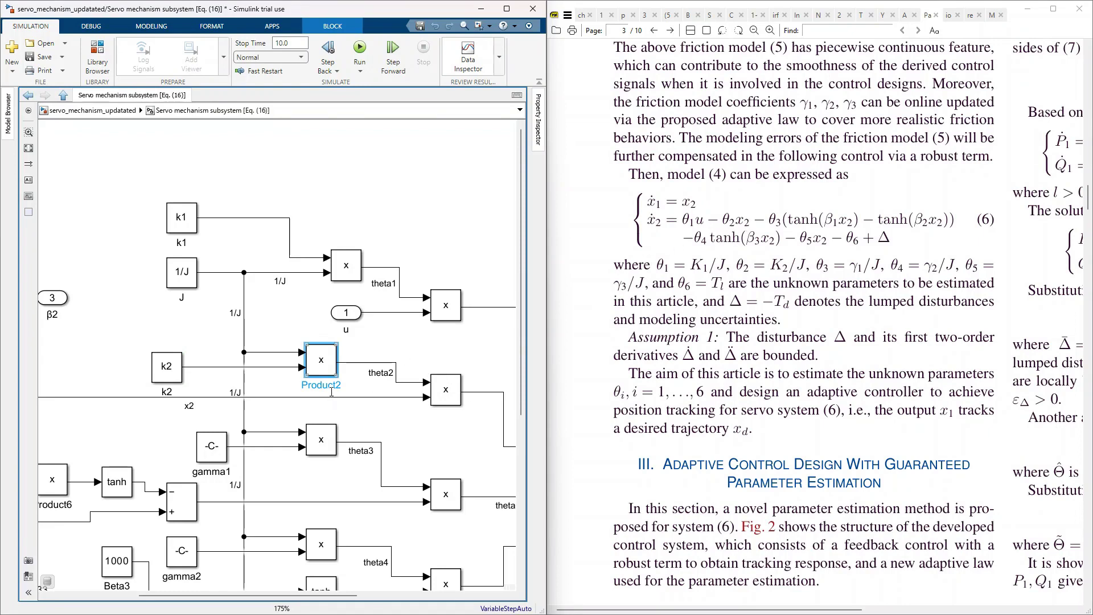
{"action": "scroll", "coordinate": [216, 411], "scroll_direction": "down", "scroll_amount": 2}
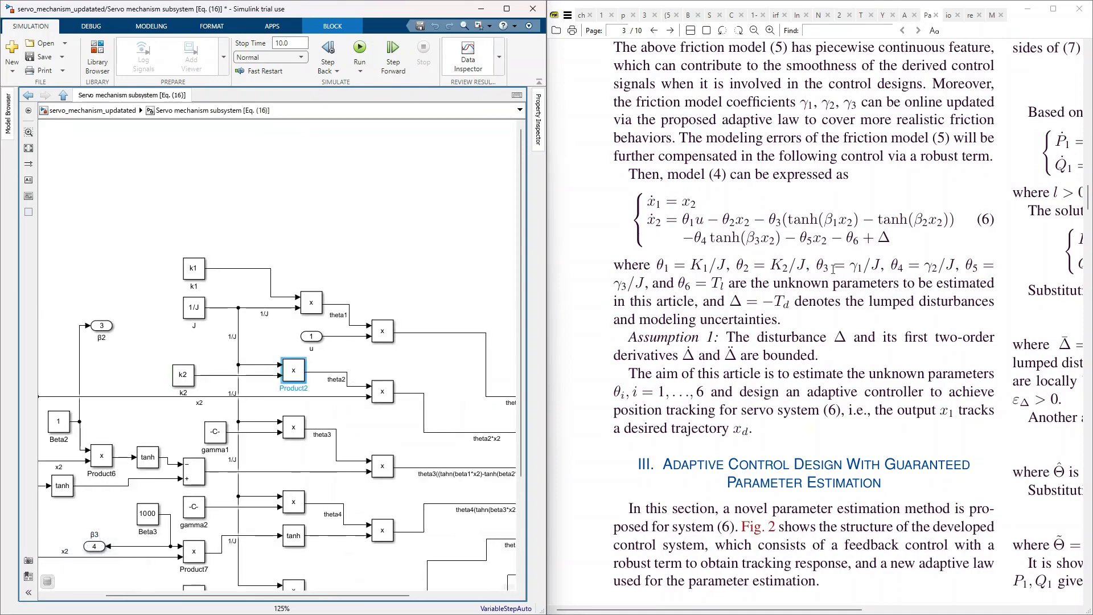
{"action": "left_click_drag", "start_coordinate": [823, 271], "coordinate": [846, 272]}
{"action": "left_click", "coordinate": [857, 272]}
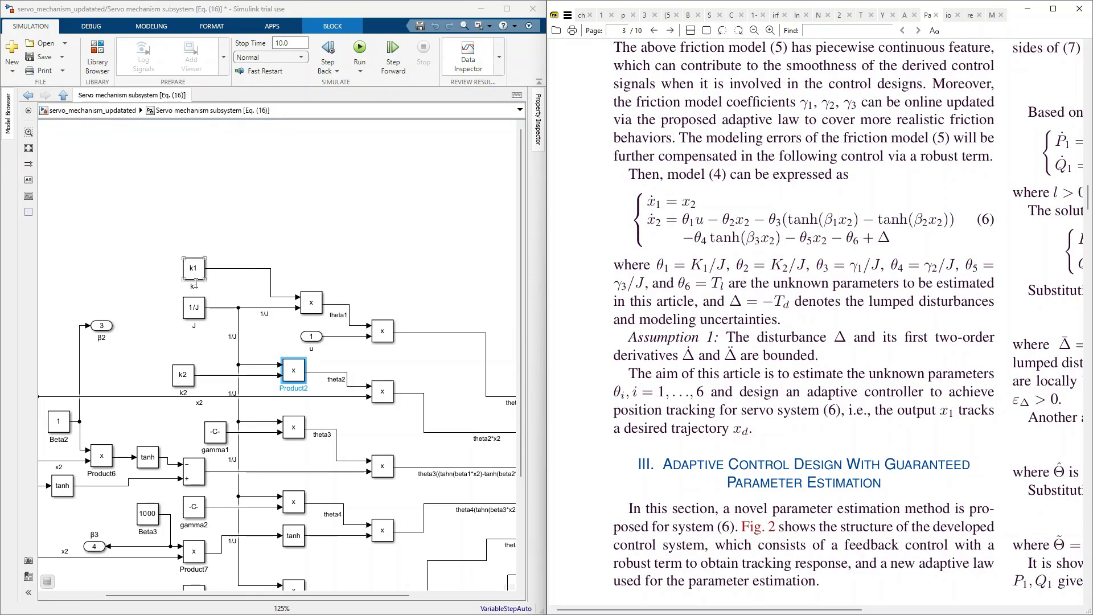
Step: Move the J and k1 constant blocks slightly further away from the theta1 product block
{"action": "left_click_drag", "start_coordinate": [195, 315], "coordinate": [181, 315]}
{"action": "left_click_drag", "start_coordinate": [194, 269], "coordinate": [181, 270]}
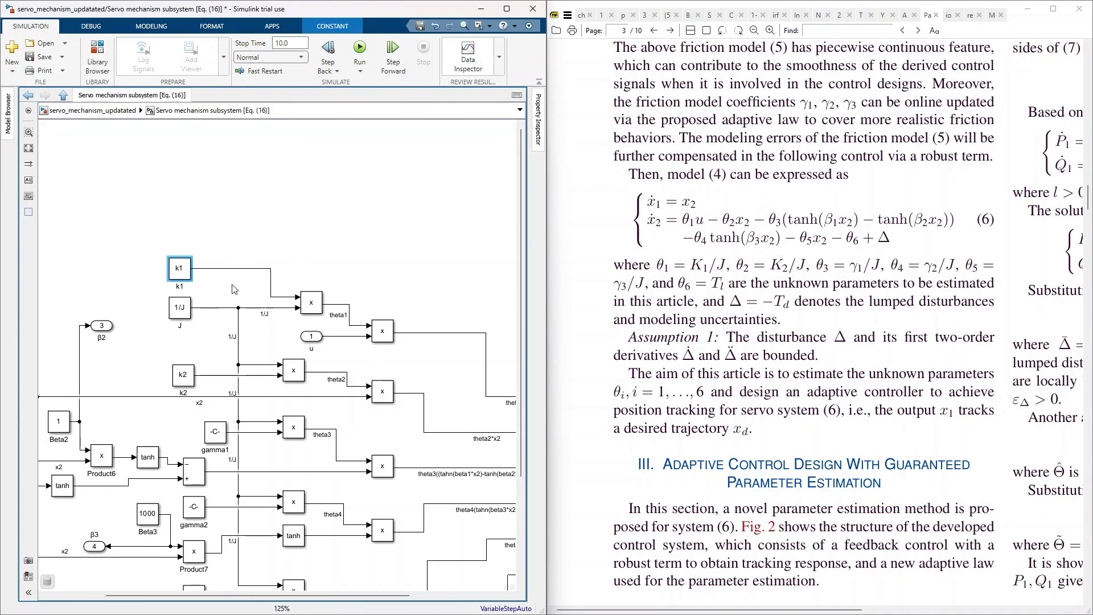
{"action": "left_click", "coordinate": [216, 222]}
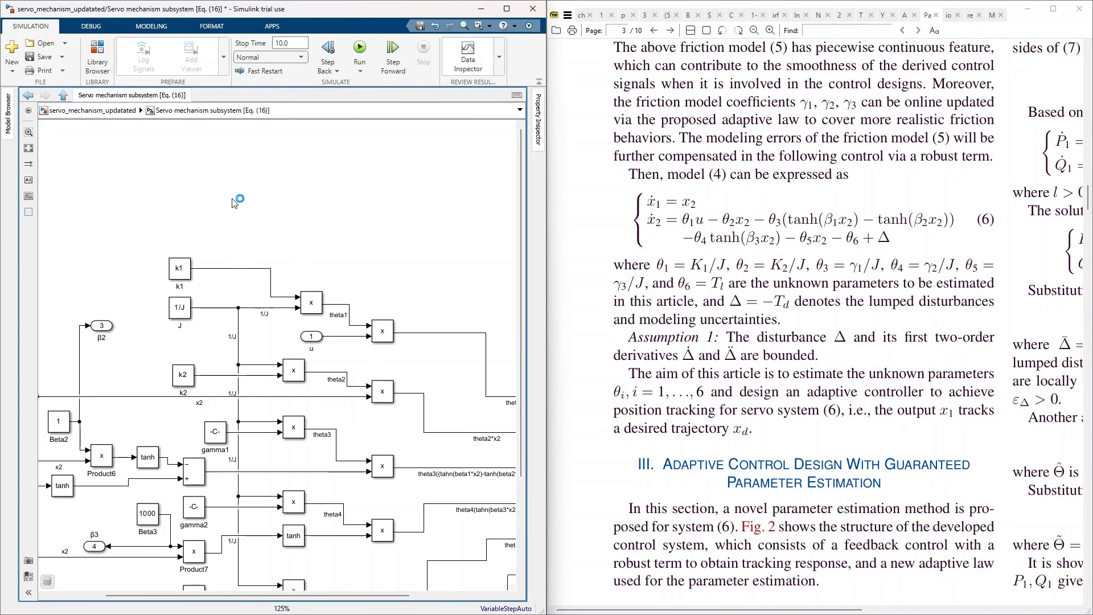
Step: Search the blocks for "math" and add a Math Reciprocal block in the empty area above the k1 constant
{"action": "double_click", "coordinate": [232, 200]}
{"action": "type", "text": "m"}
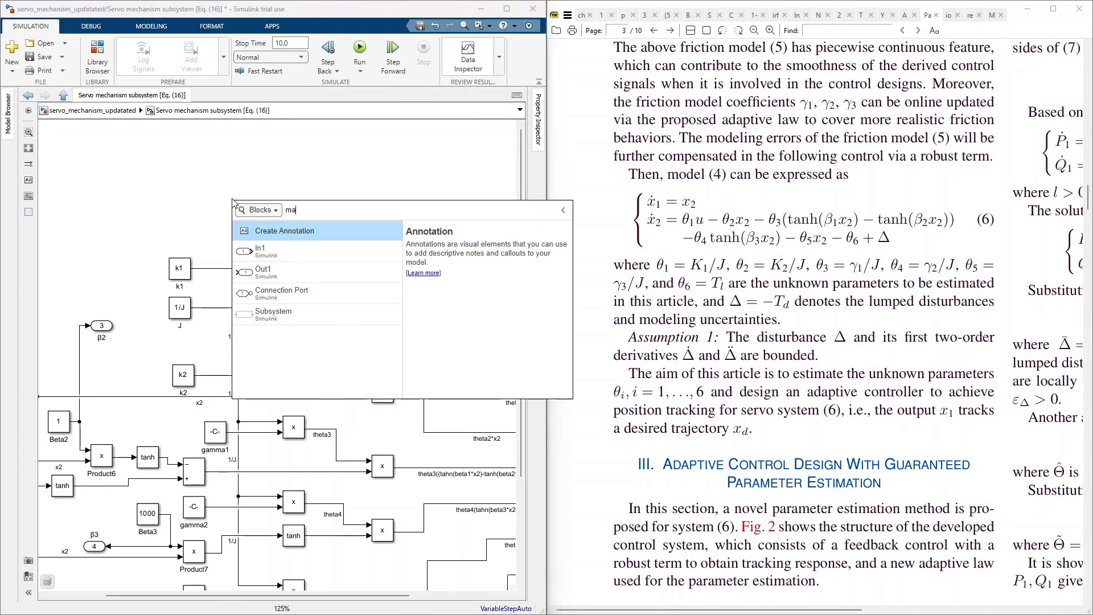
{"action": "type", "text": "ath"}
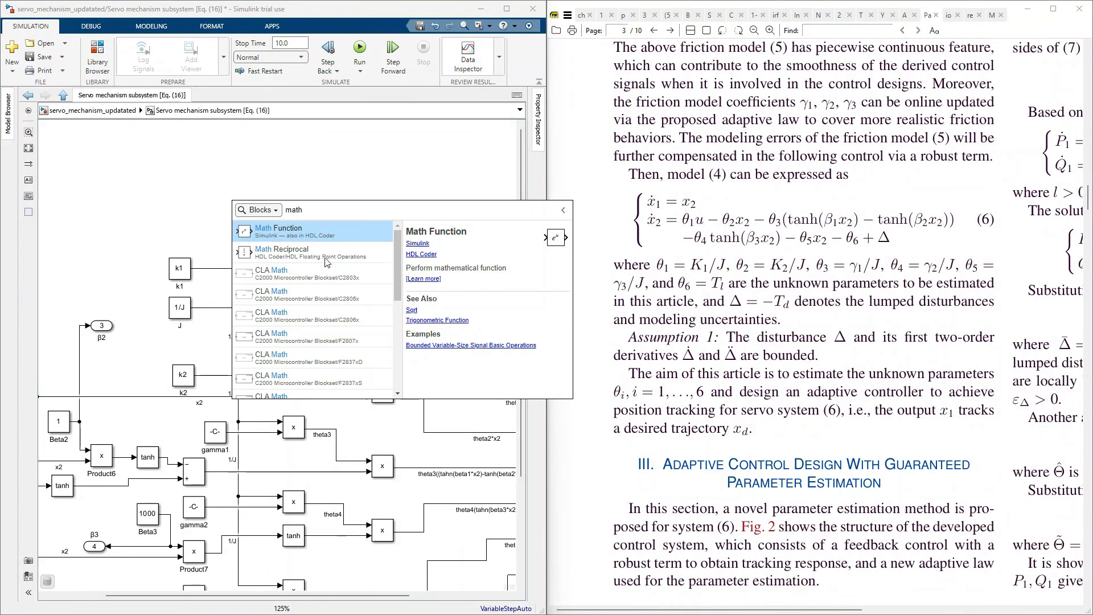
{"action": "left_click", "coordinate": [307, 251]}
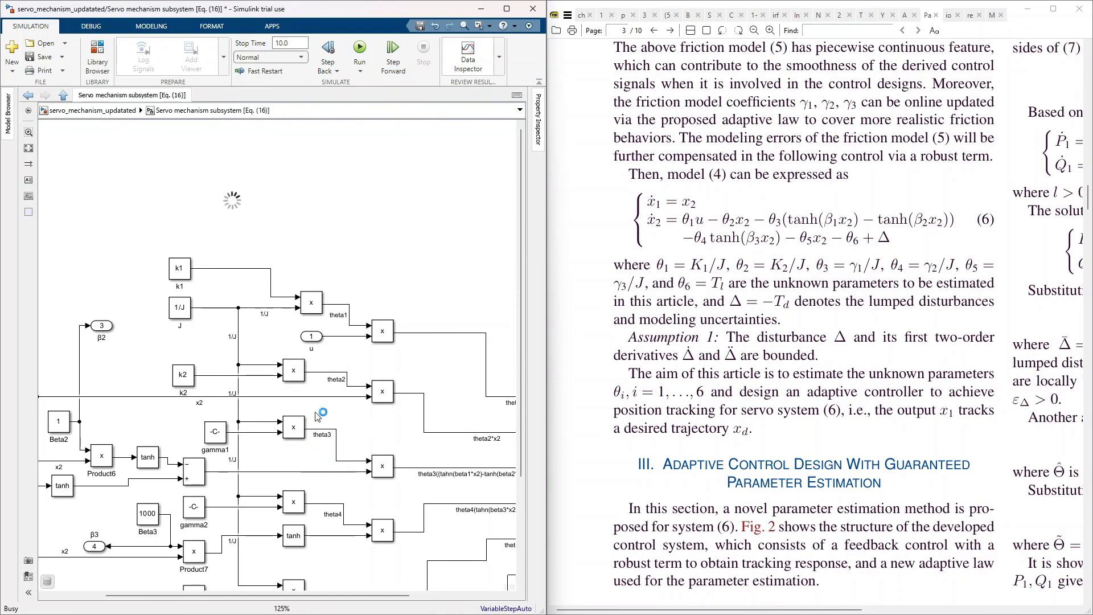
{"action": "left_click", "coordinate": [294, 426]}
{"action": "scroll", "coordinate": [431, 308], "scroll_direction": "down", "scroll_amount": 1}
{"action": "scroll", "coordinate": [286, 228], "scroll_direction": "up", "scroll_amount": 1}
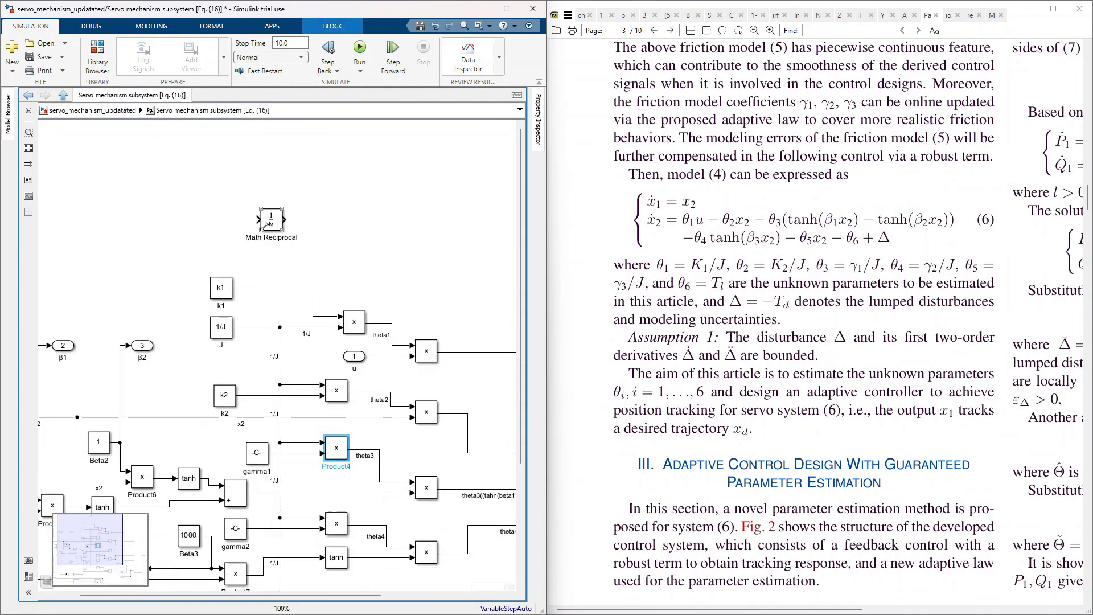
Step: Set the Math Reciprocal block's function to exp and apply the change
{"action": "left_click", "coordinate": [271, 221]}
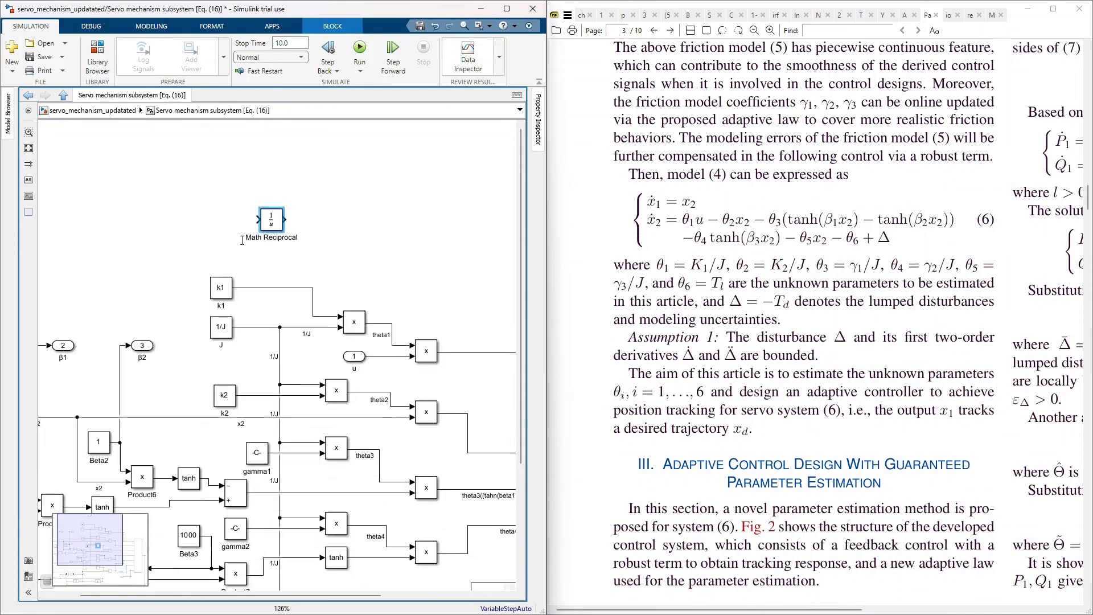
{"action": "double_click", "coordinate": [272, 220]}
{"action": "left_click", "coordinate": [351, 203]}
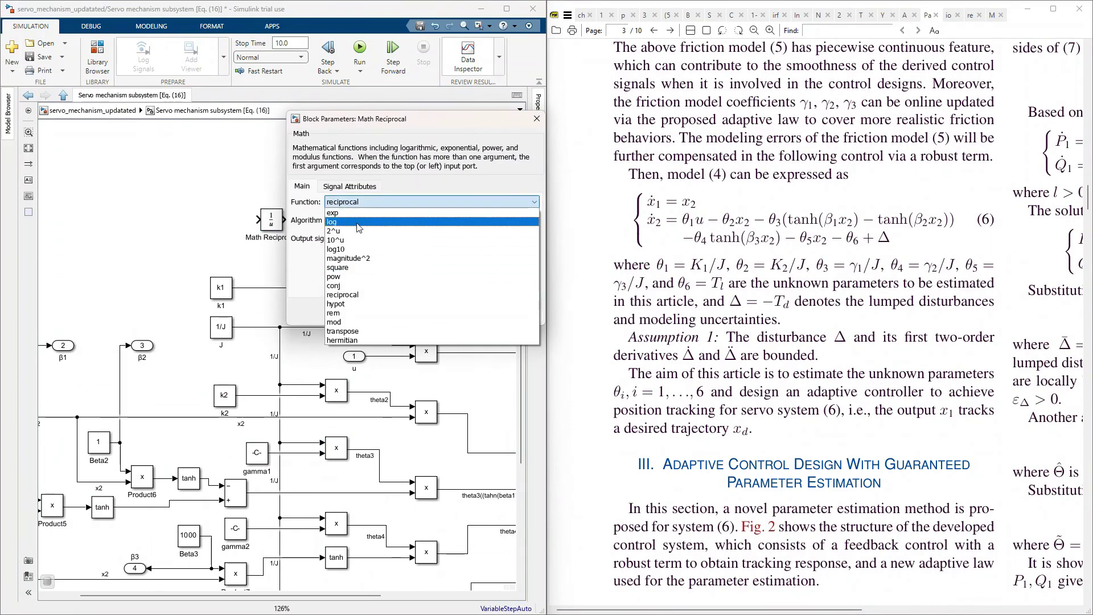
{"action": "left_click", "coordinate": [354, 213]}
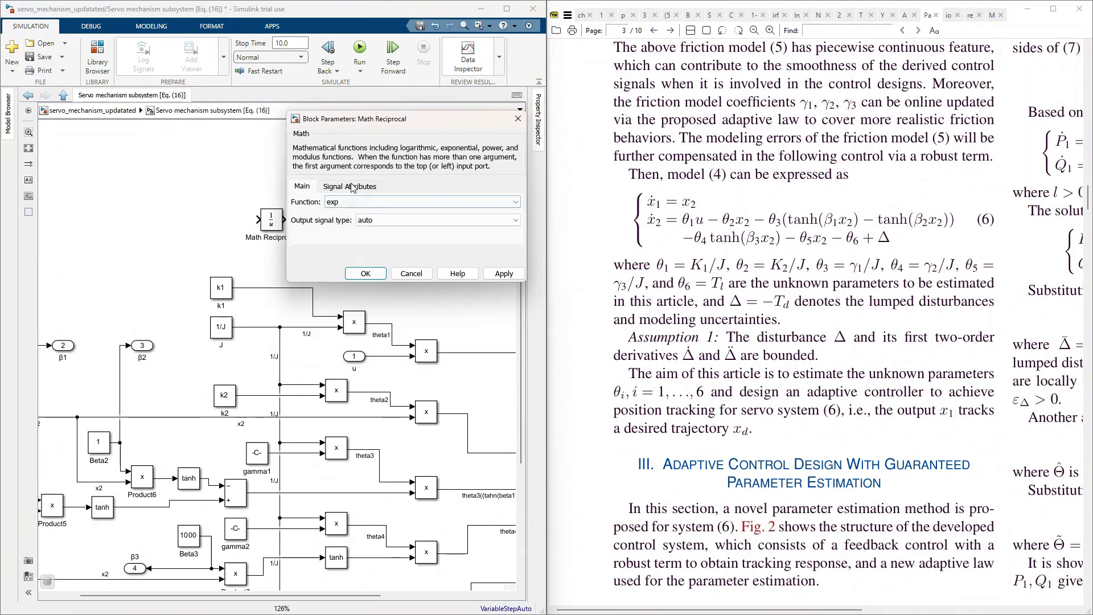
{"action": "left_click", "coordinate": [350, 187]}
{"action": "left_click", "coordinate": [303, 186]}
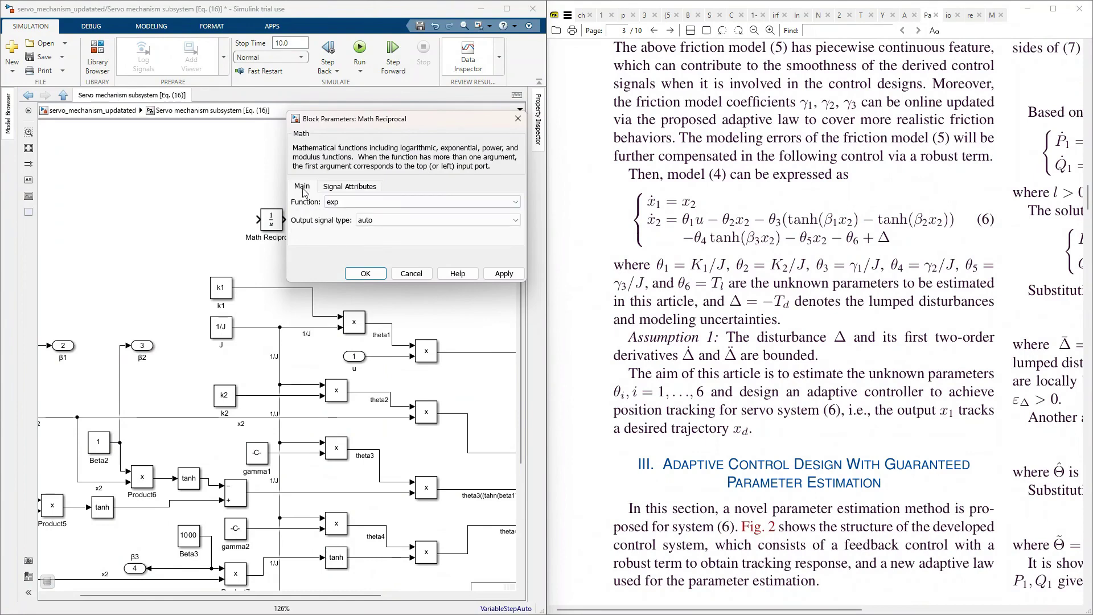
{"action": "left_click", "coordinate": [347, 203]}
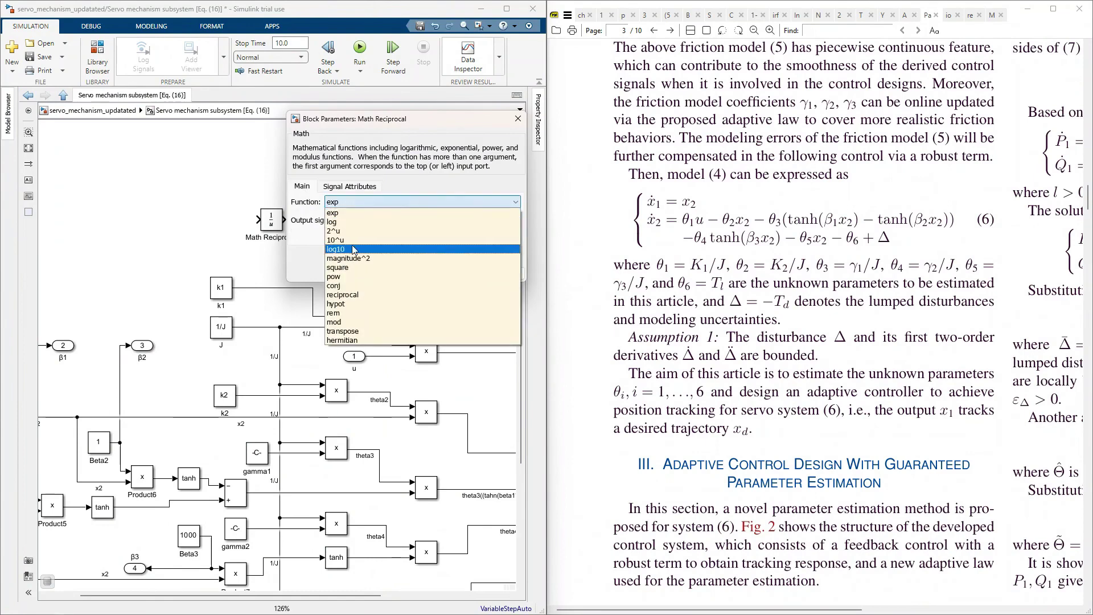
{"action": "left_click", "coordinate": [341, 213]}
{"action": "left_click", "coordinate": [510, 274]}
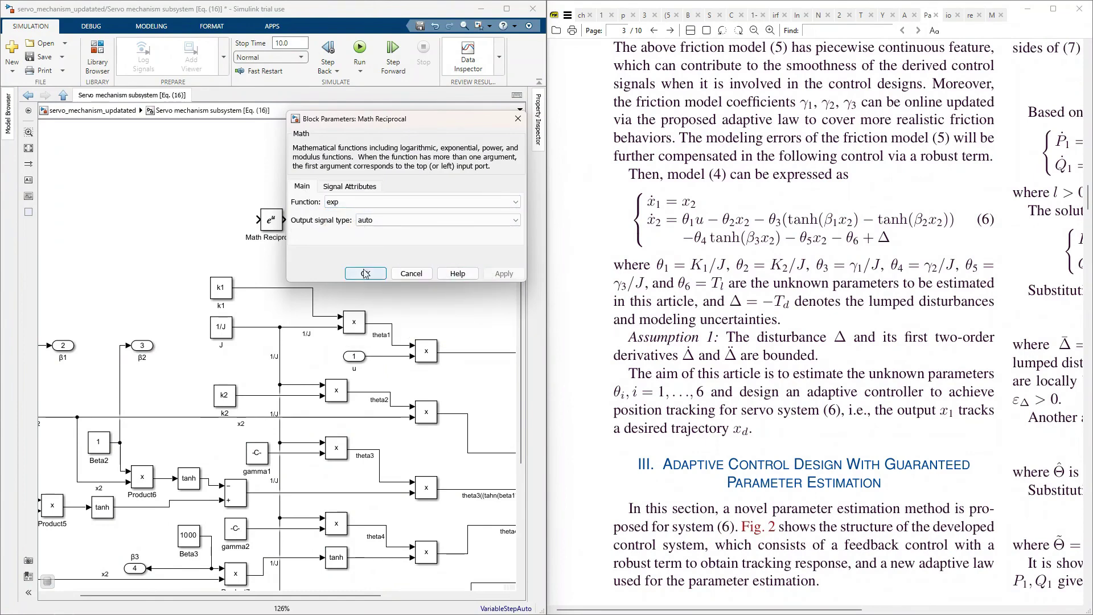
Step: Set the same math block's function to reciprocal and accept its parameters
{"action": "left_click", "coordinate": [357, 202]}
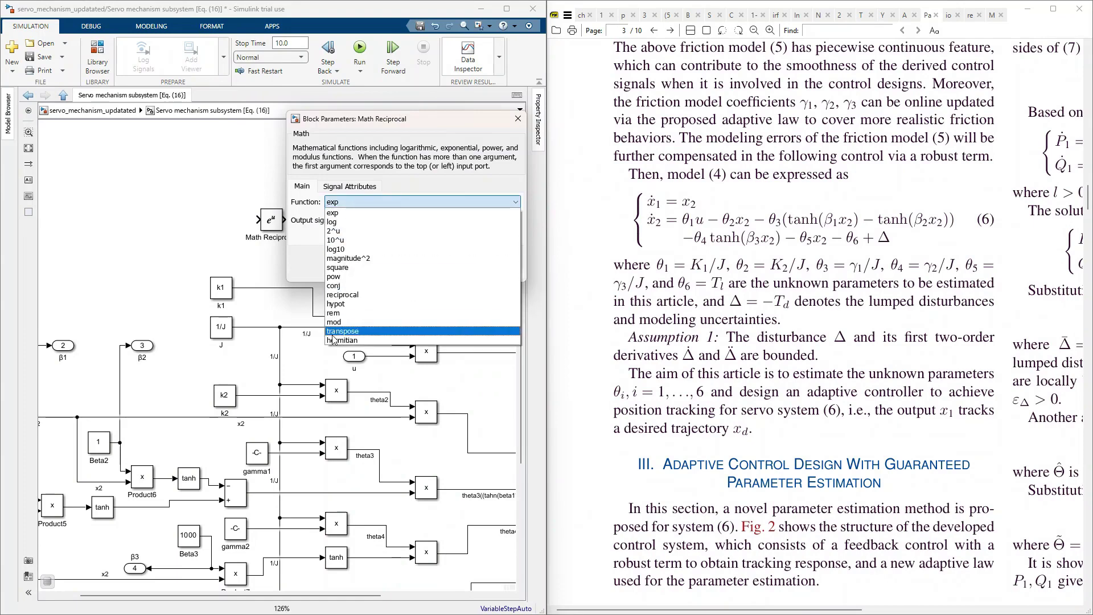
{"action": "left_click", "coordinate": [354, 297]}
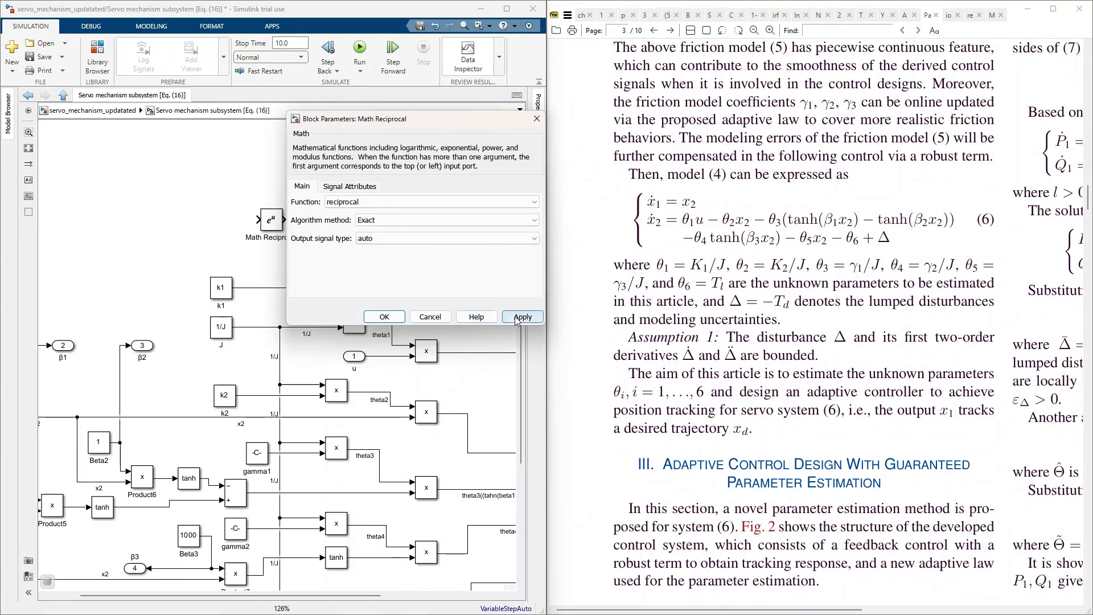
{"action": "left_click", "coordinate": [385, 318]}
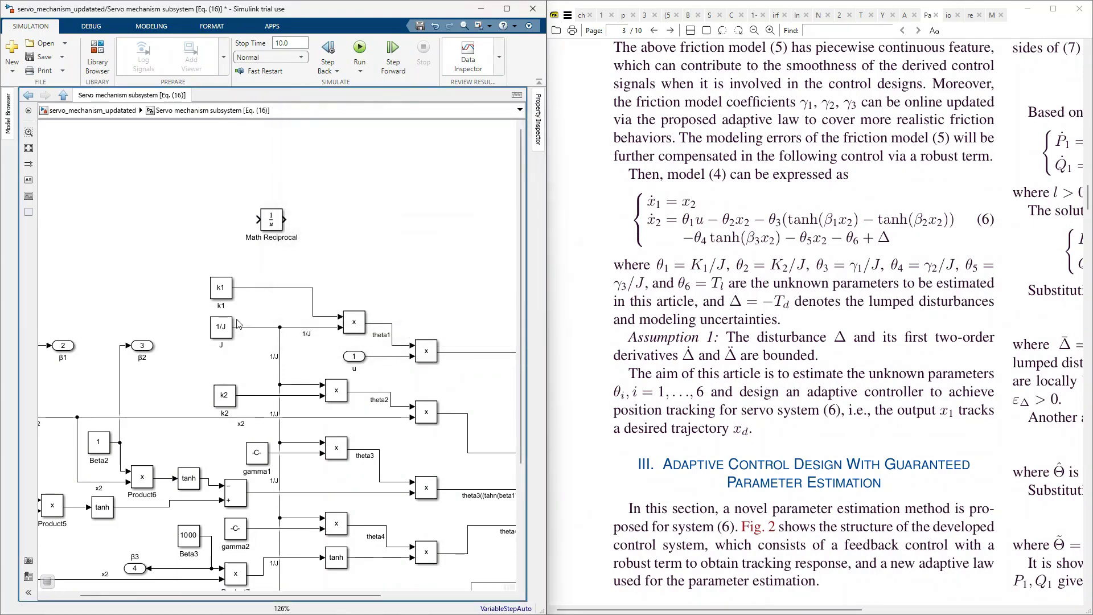
Step: Delete the Math Reciprocal block from the empty area above the k1 constant
{"action": "left_click", "coordinate": [277, 226]}
{"action": "left_click_drag", "start_coordinate": [232, 195], "coordinate": [333, 259]}
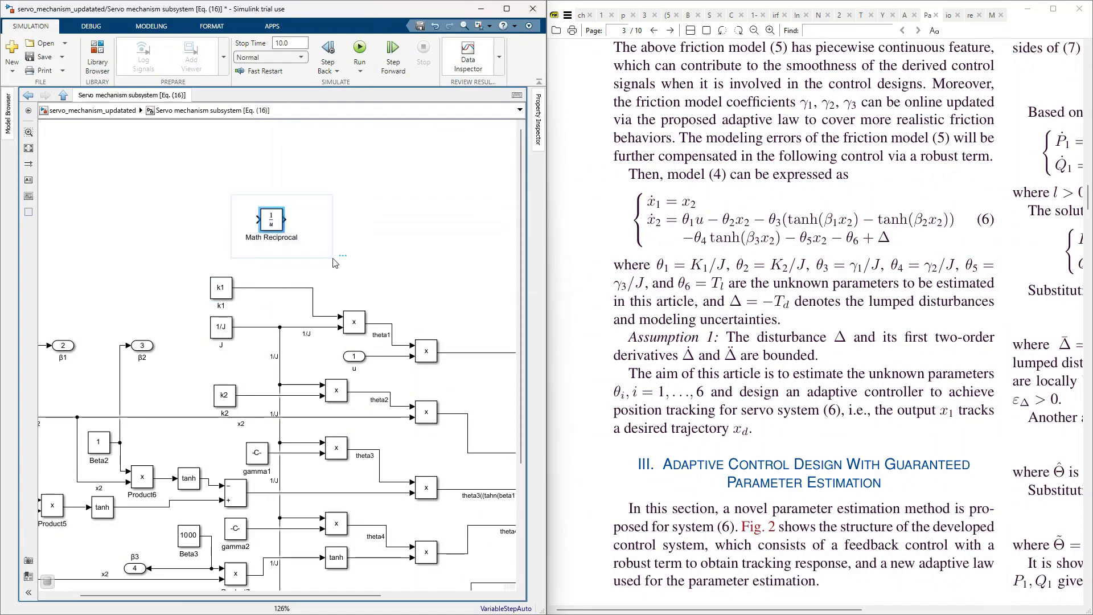
{"action": "key", "text": "Delete"}
Step: Trace the theta3 branch from the Beta1 constant through Product5 to tanh, and highlight the first tanh term in equation (6)
{"action": "scroll", "coordinate": [343, 260], "scroll_direction": "down", "scroll_amount": 2}
{"action": "scroll", "coordinate": [307, 433], "scroll_direction": "up", "scroll_amount": 2}
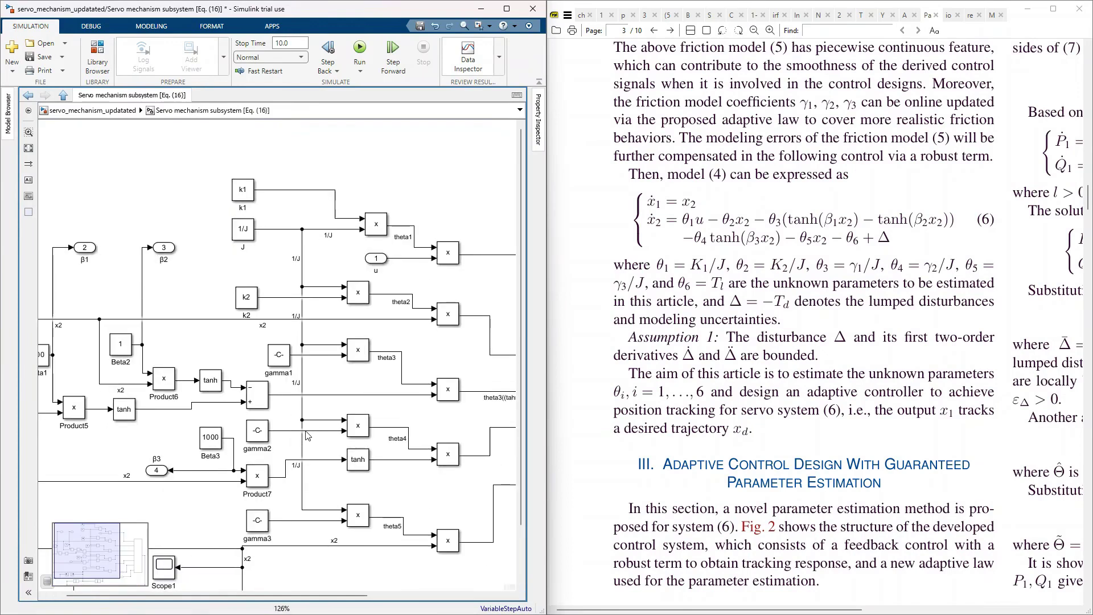
{"action": "left_click", "coordinate": [273, 362]}
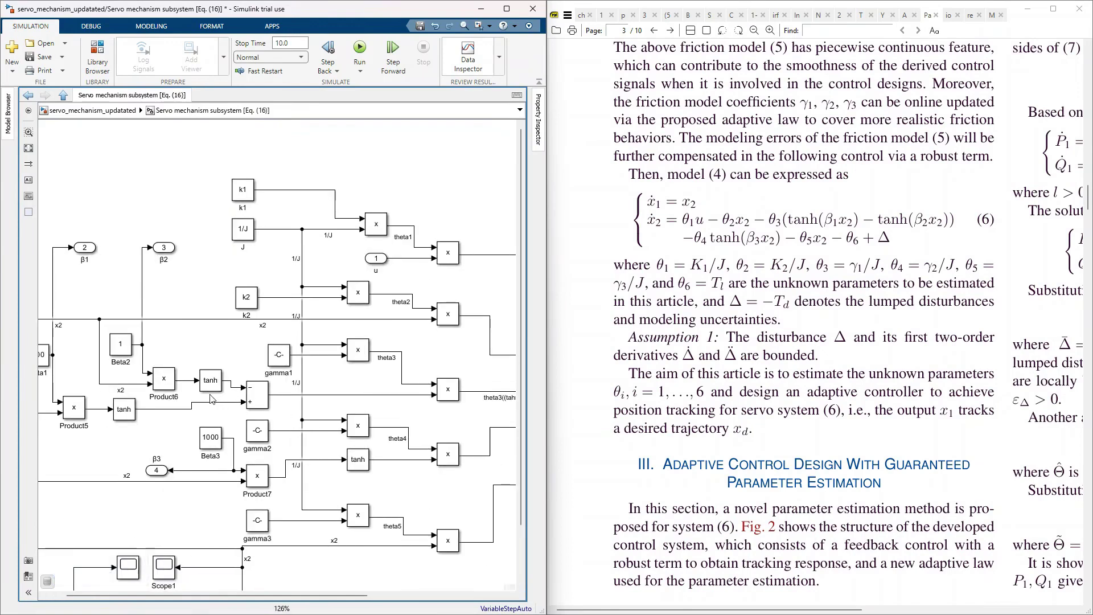
{"action": "scroll", "coordinate": [322, 284], "scroll_direction": "down", "scroll_amount": 1}
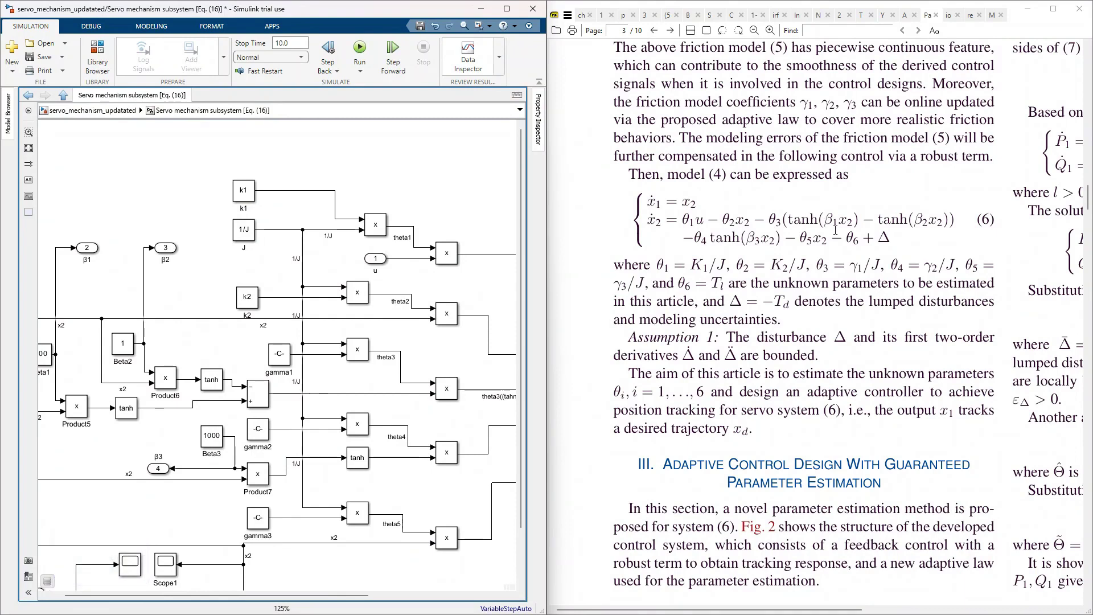
{"action": "scroll", "coordinate": [287, 311], "scroll_direction": "down", "scroll_amount": 2}
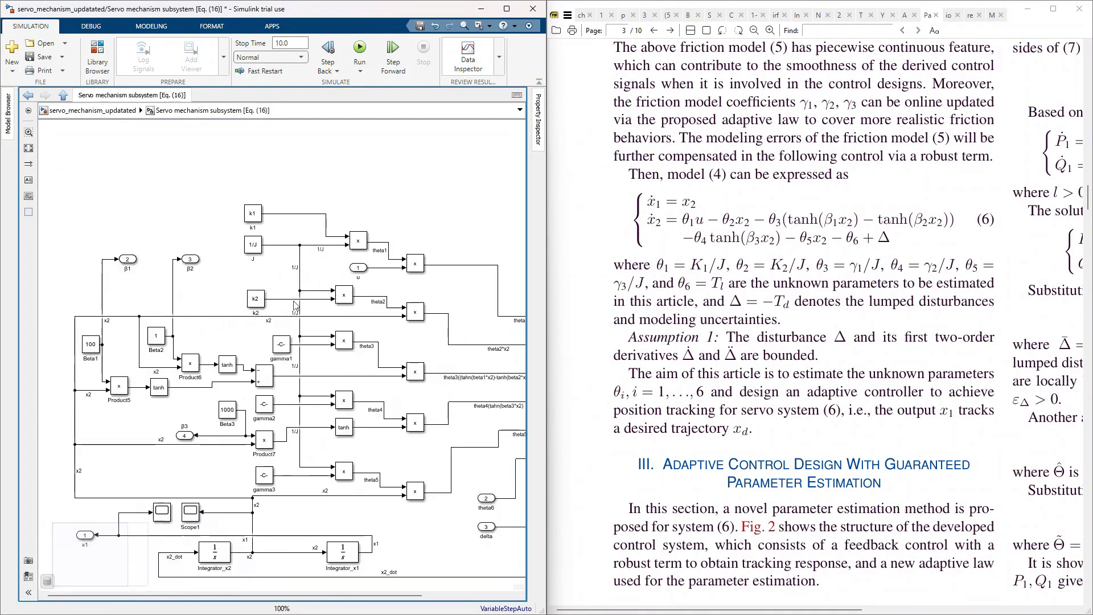
{"action": "scroll", "coordinate": [132, 386], "scroll_direction": "up", "scroll_amount": 2}
{"action": "left_click", "coordinate": [80, 322]}
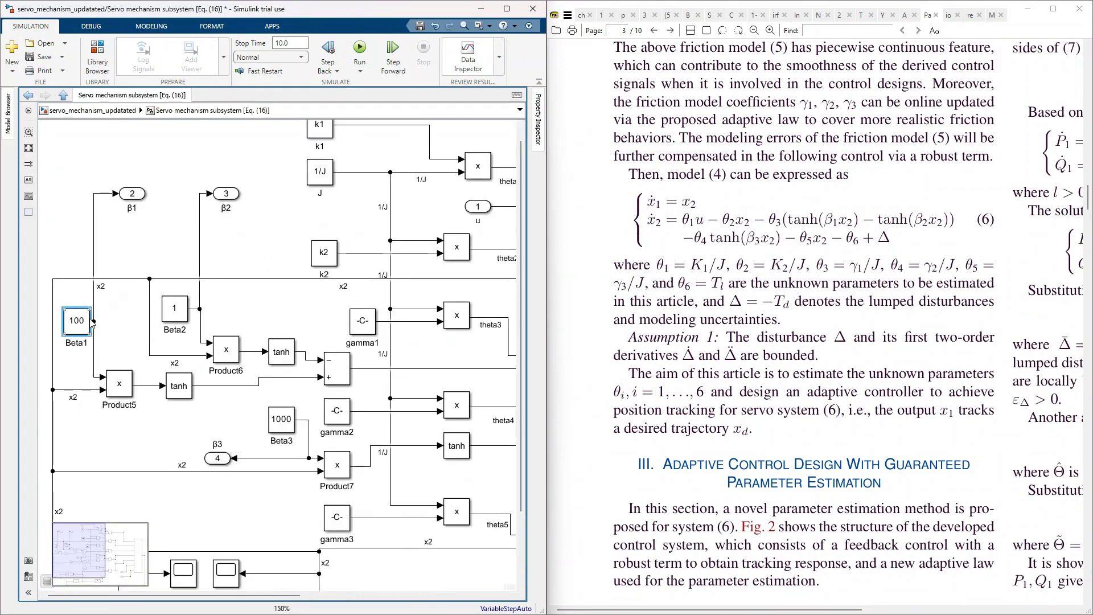
{"action": "left_click", "coordinate": [121, 388]}
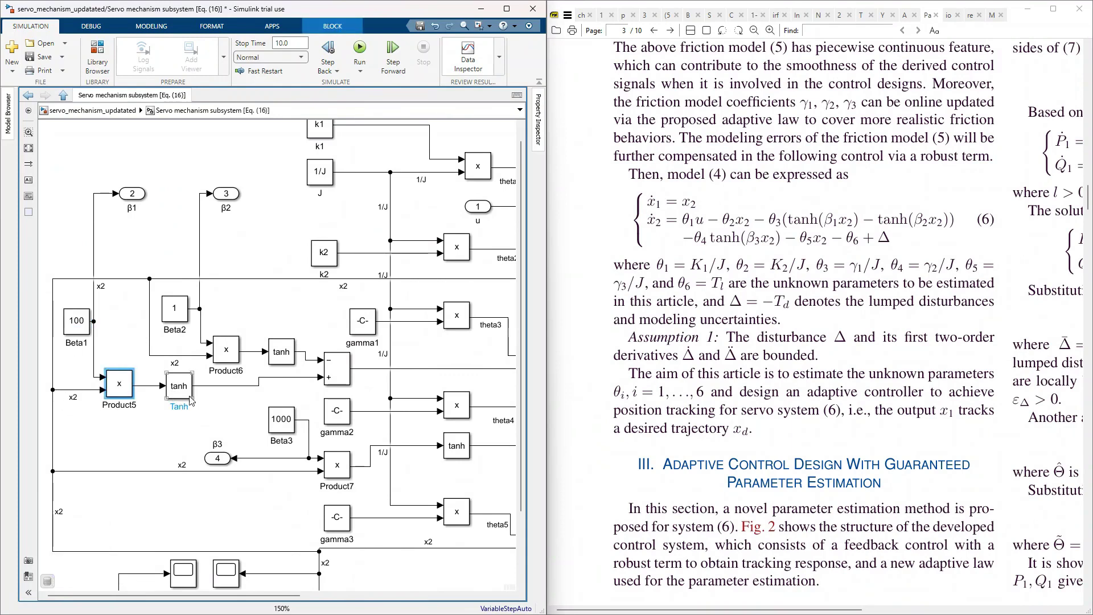
{"action": "left_click", "coordinate": [792, 218]}
{"action": "left_click_drag", "start_coordinate": [792, 218], "coordinate": [823, 220]}
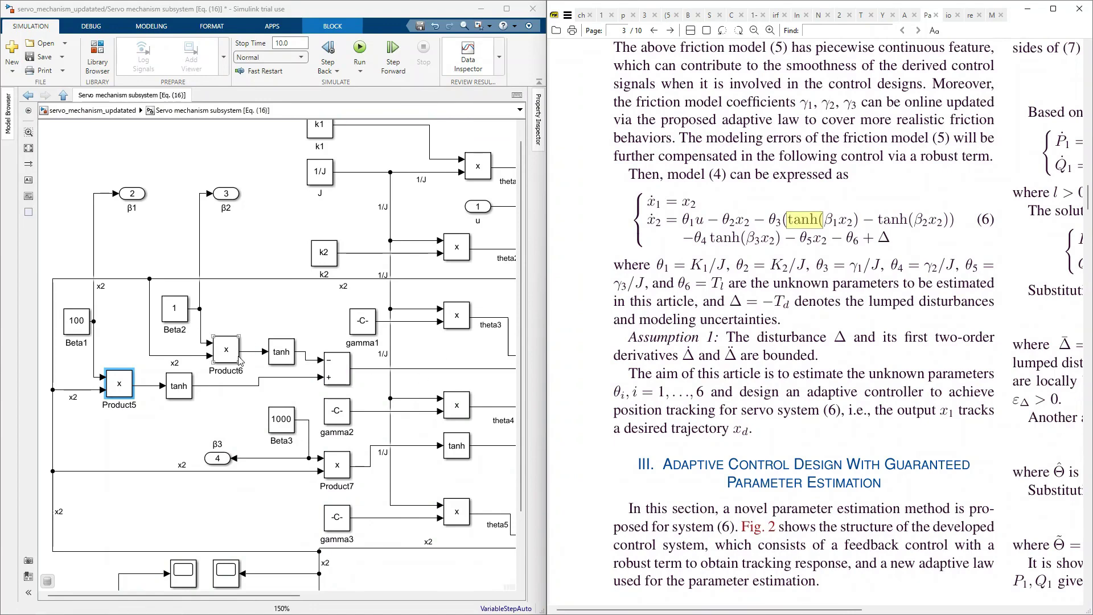
Step: Compare θ4 in equation (6) with its γ2/J definition, highlighting both in the paper, and locate the gamma2 constant in the model
{"action": "scroll", "coordinate": [191, 370], "scroll_direction": "down", "scroll_amount": 1}
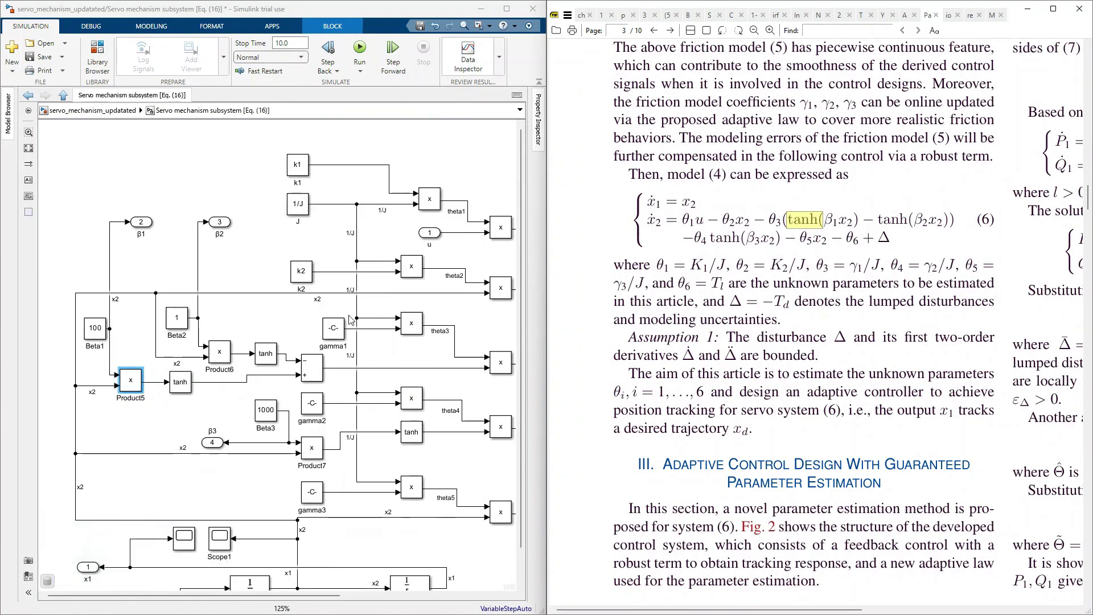
{"action": "scroll", "coordinate": [343, 303], "scroll_direction": "down", "scroll_amount": 2}
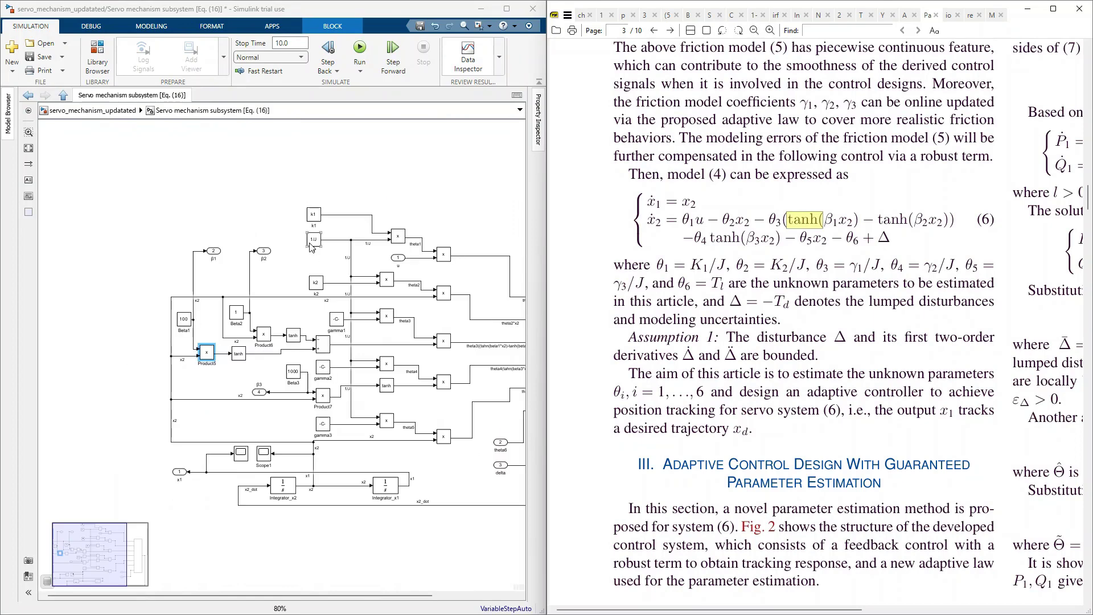
{"action": "left_click_drag", "start_coordinate": [693, 240], "coordinate": [706, 243]}
{"action": "left_click", "coordinate": [705, 244]}
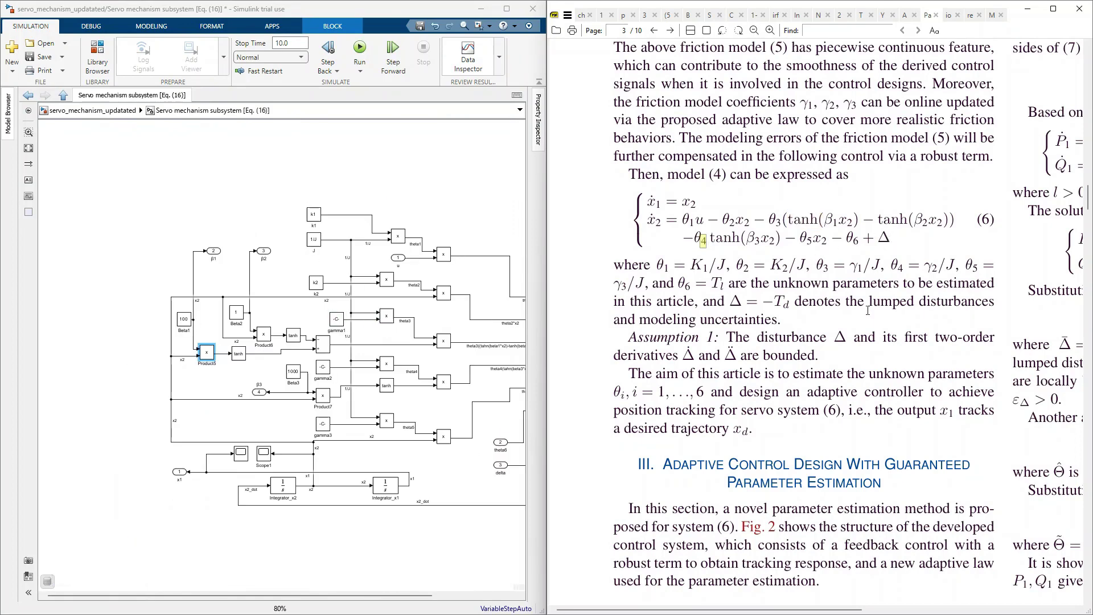
{"action": "left_click_drag", "start_coordinate": [930, 269], "coordinate": [955, 269]}
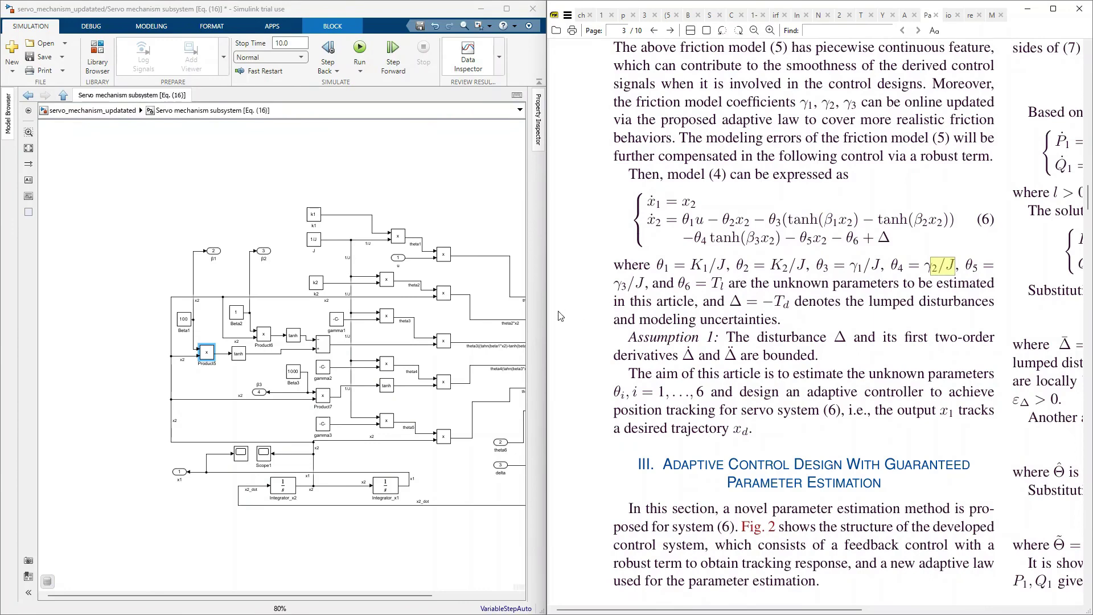
{"action": "scroll", "coordinate": [446, 345], "scroll_direction": "up", "scroll_amount": 1}
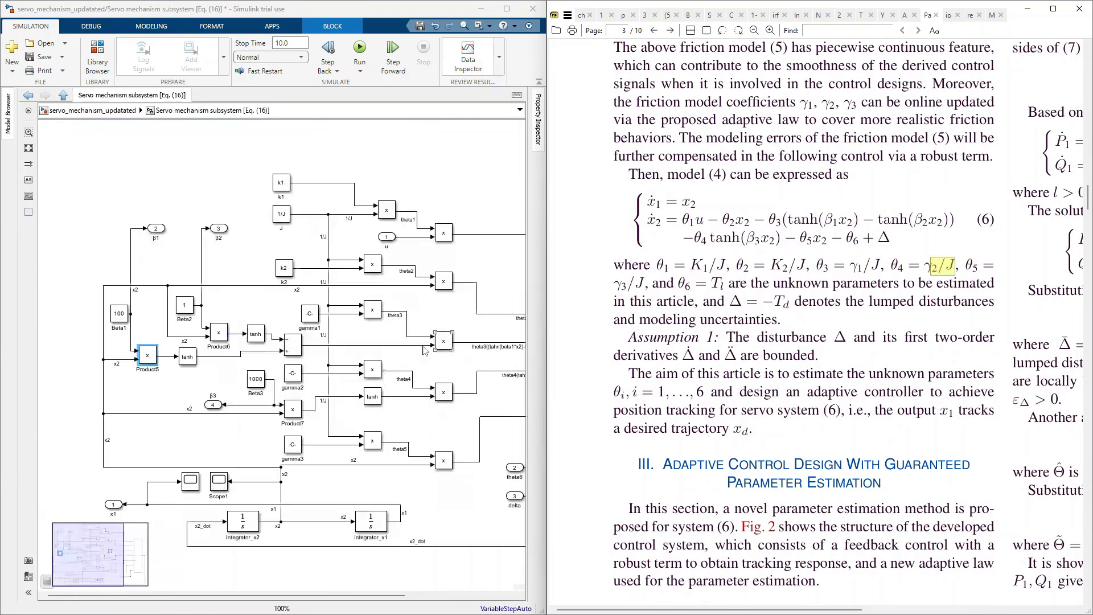
{"action": "left_click", "coordinate": [295, 376]}
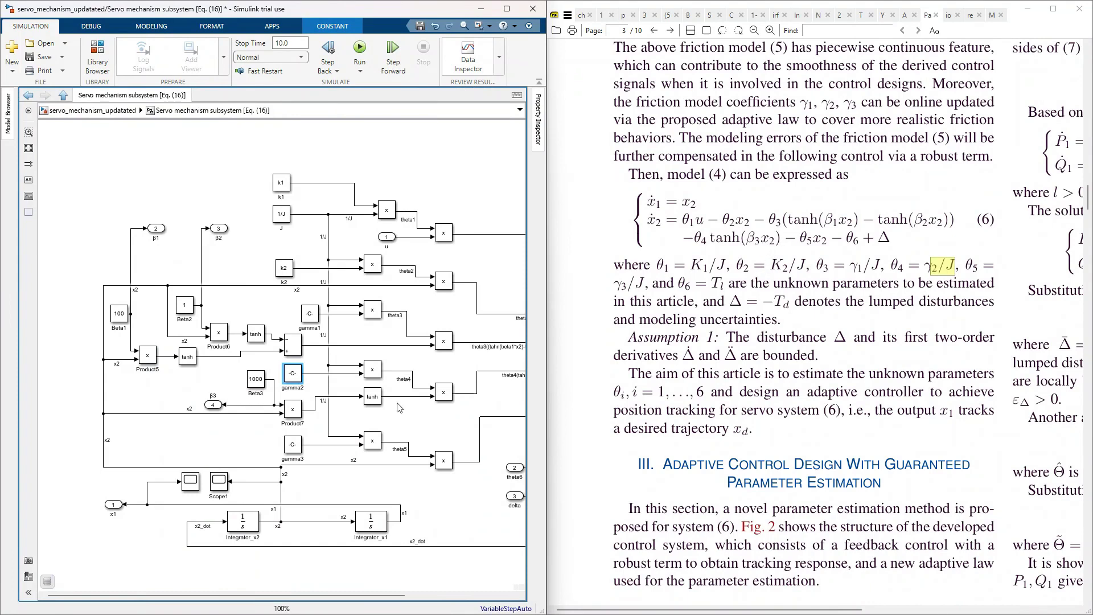
Step: Trace the Beta3 constant and x2 through Product7 to its tanh block, and highlight the matching tanh term beside θ4 in equation (6)
{"action": "scroll", "coordinate": [312, 380], "scroll_direction": "up", "scroll_amount": 2}
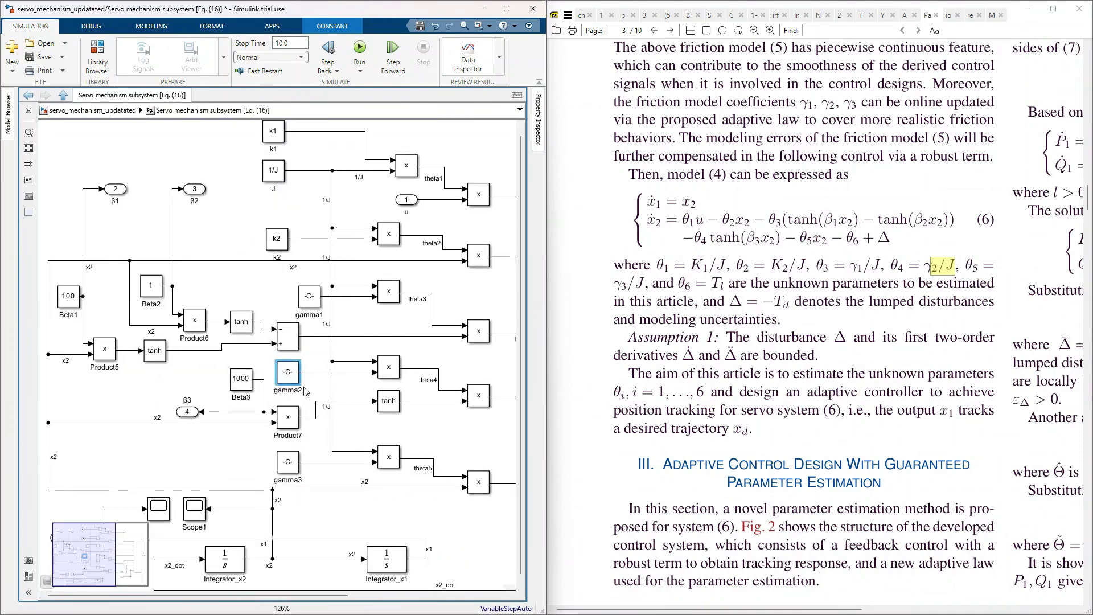
{"action": "left_click", "coordinate": [245, 389]}
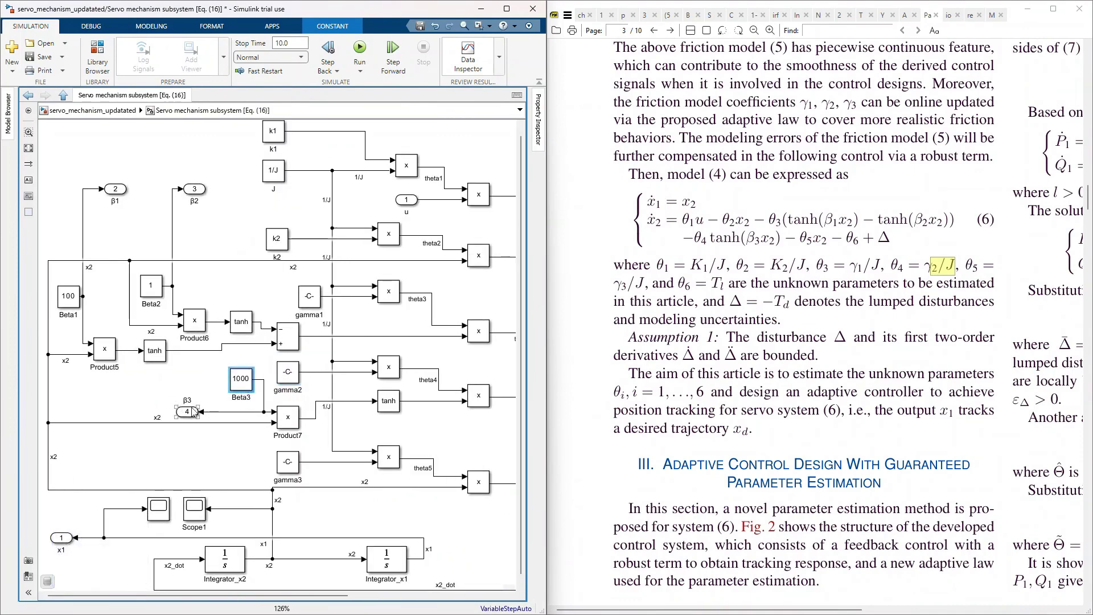
{"action": "left_click", "coordinate": [212, 432]}
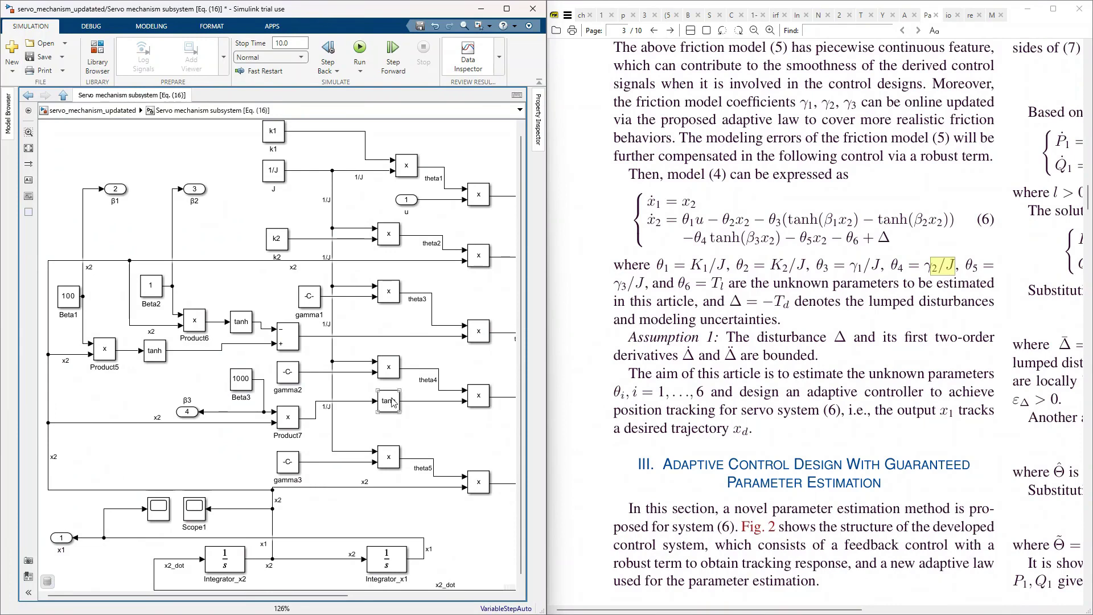
{"action": "double_click", "coordinate": [721, 237]}
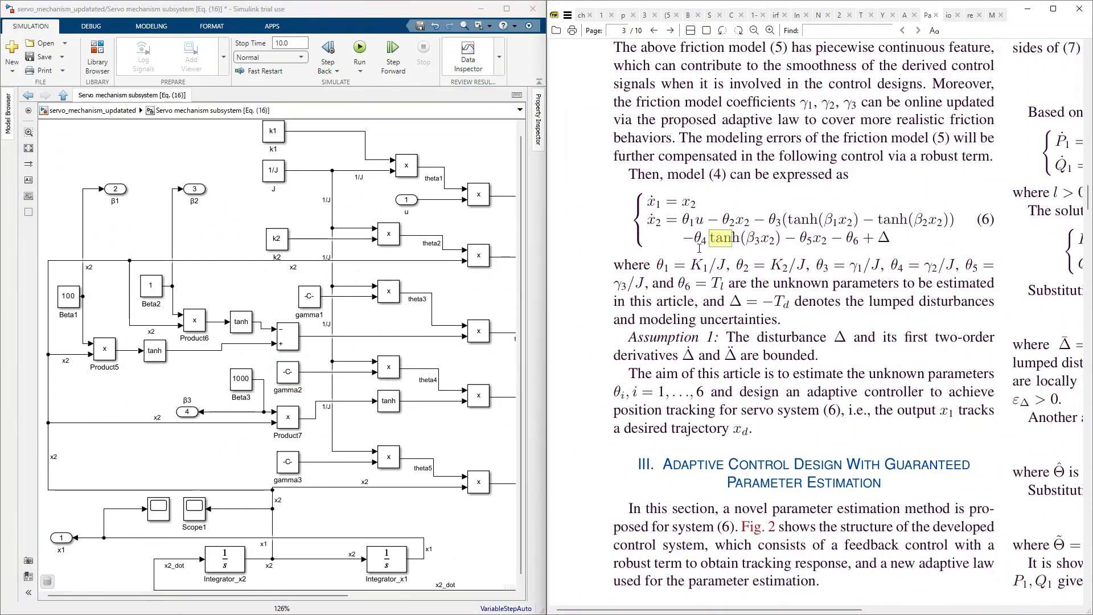
Step: Examine how the theta1 to theta6 terms and delta enter the summing block, comparing their signs with equation (6)
{"action": "scroll", "coordinate": [45, 460], "scroll_direction": "down", "scroll_amount": 1}
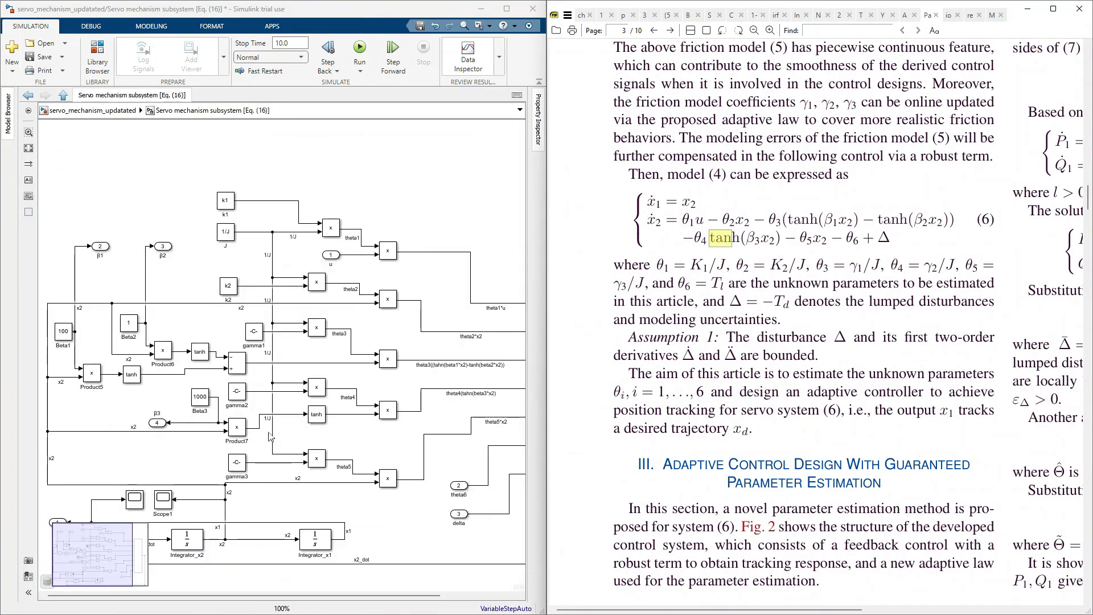
{"action": "scroll", "coordinate": [270, 436], "scroll_direction": "down", "scroll_amount": 3}
{"action": "scroll", "coordinate": [406, 410], "scroll_direction": "up", "scroll_amount": 4}
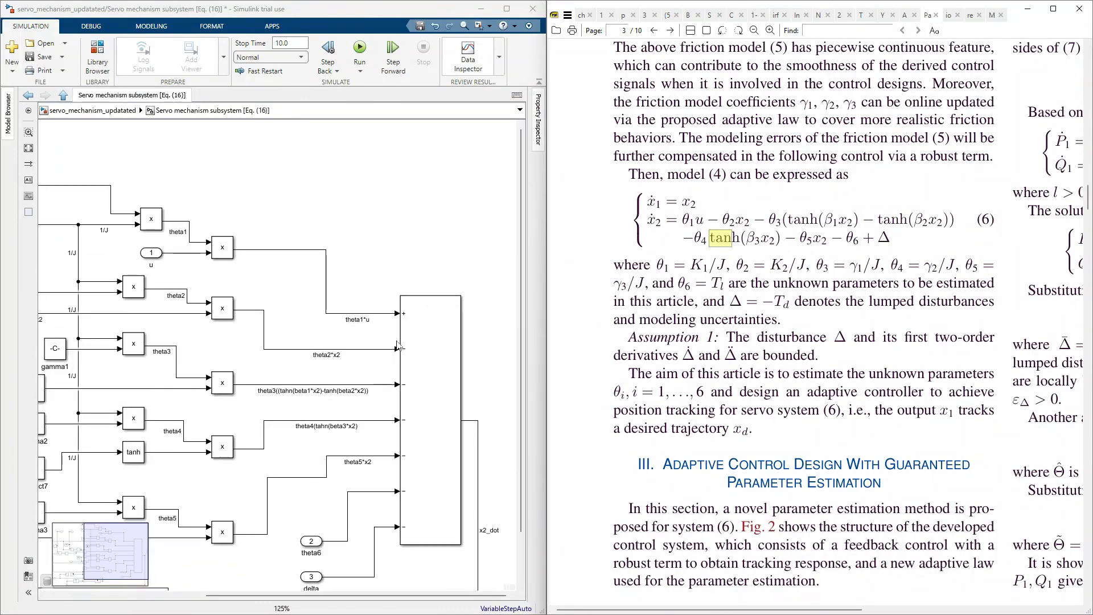
{"action": "scroll", "coordinate": [406, 347], "scroll_direction": "down", "scroll_amount": 3}
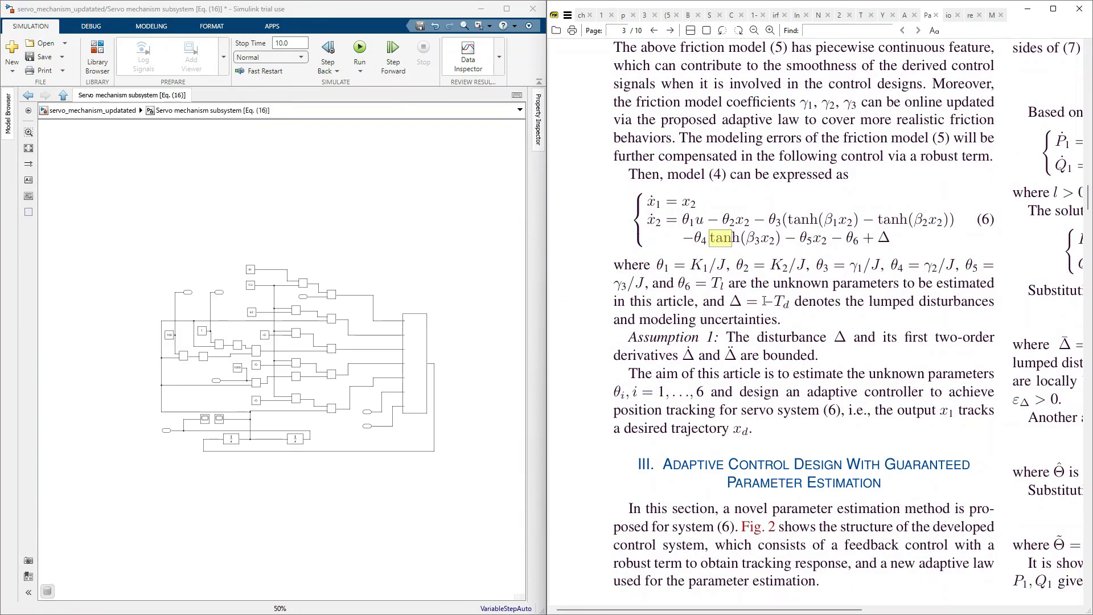
{"action": "scroll", "coordinate": [623, 288], "scroll_direction": "up", "scroll_amount": 1}
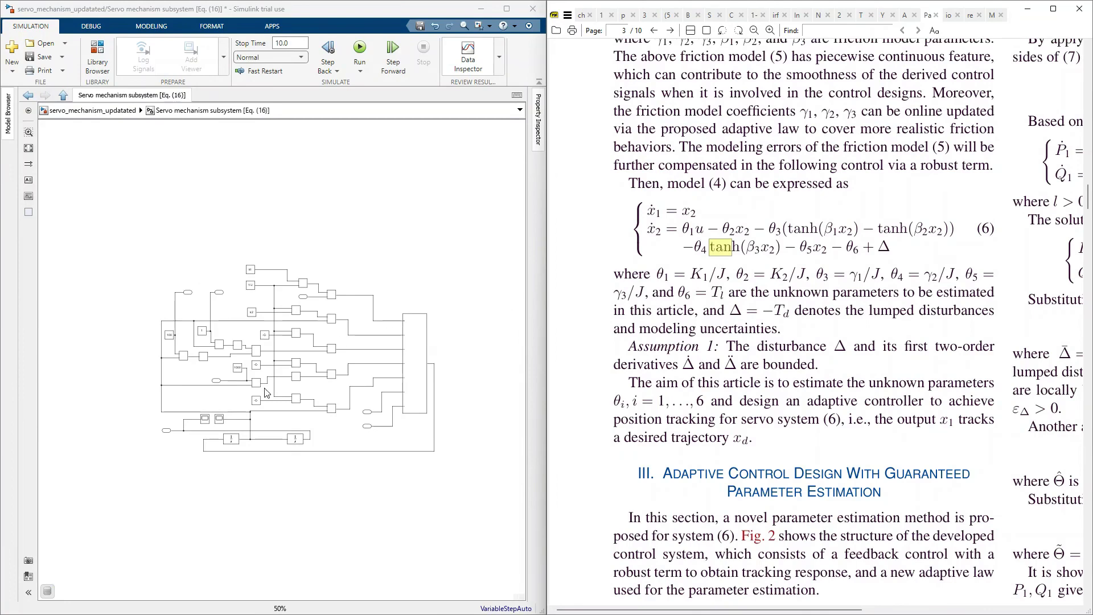
Step: Trace the x2 signal from the Integrator_x2 output to the product blocks it feeds by highlighting its line
{"action": "scroll", "coordinate": [266, 392], "scroll_direction": "up", "scroll_amount": 2}
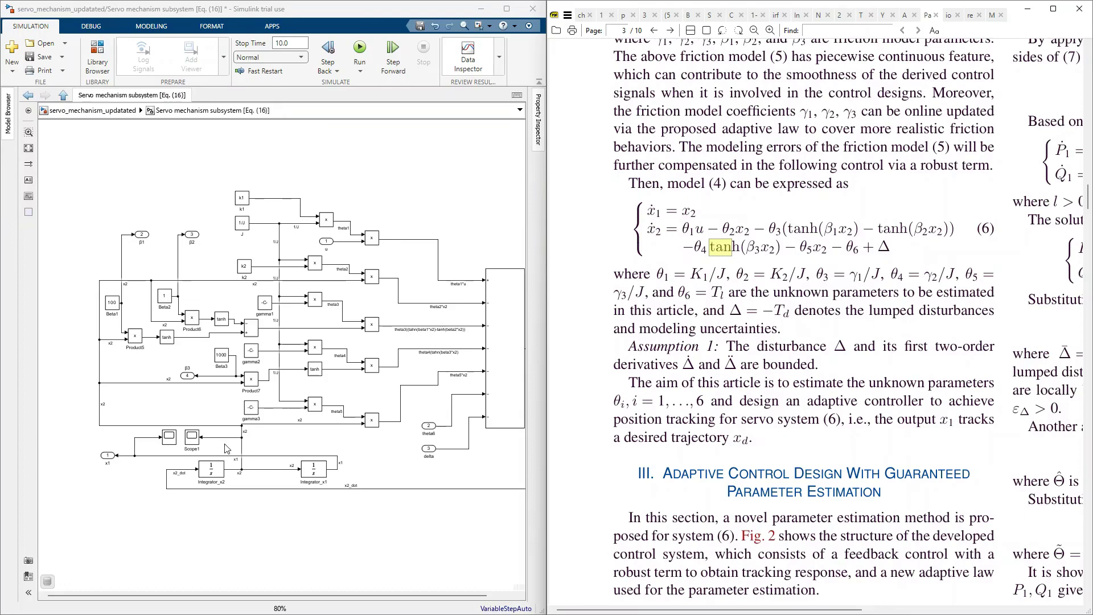
{"action": "scroll", "coordinate": [234, 450], "scroll_direction": "up", "scroll_amount": 2}
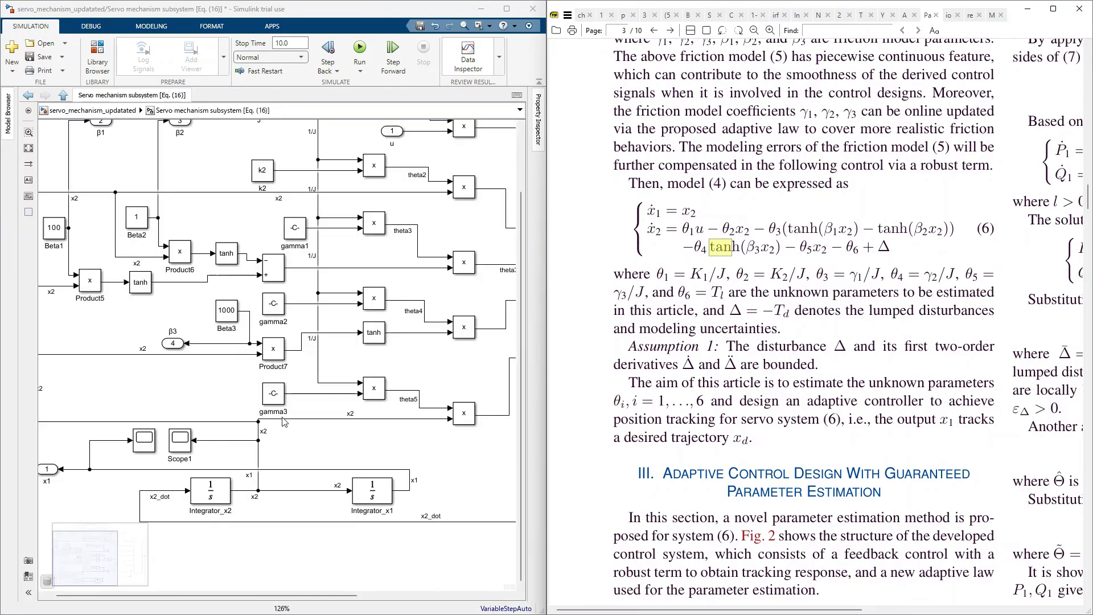
{"action": "left_click", "coordinate": [231, 421]}
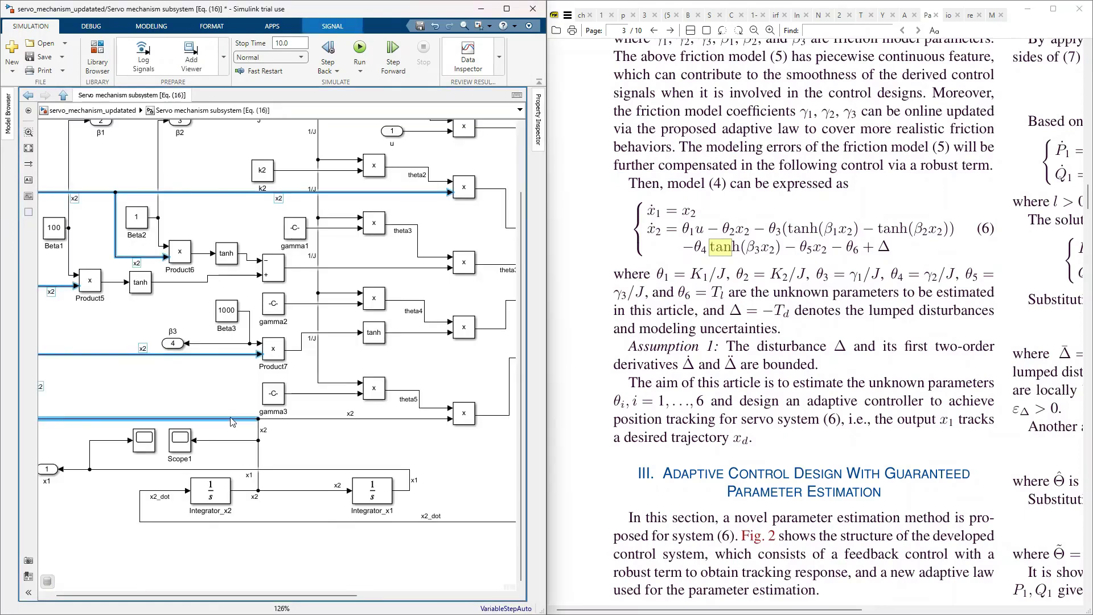
{"action": "left_click", "coordinate": [275, 441]}
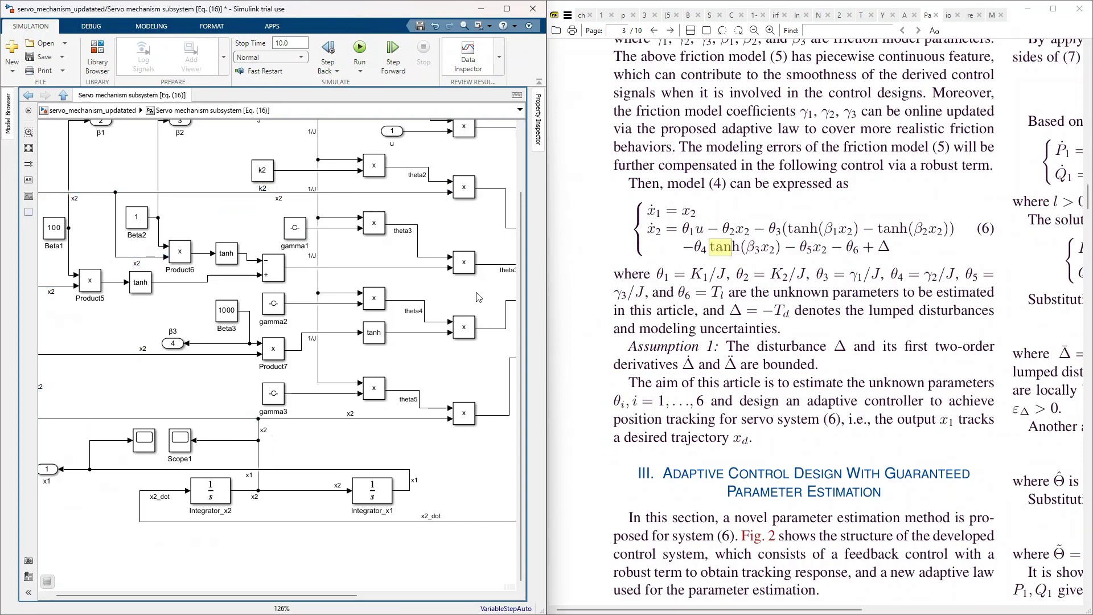
Step: Straighten the bent theta5*x2 signal line so it runs level into the summing block
{"action": "scroll", "coordinate": [171, 418], "scroll_direction": "down", "scroll_amount": 3}
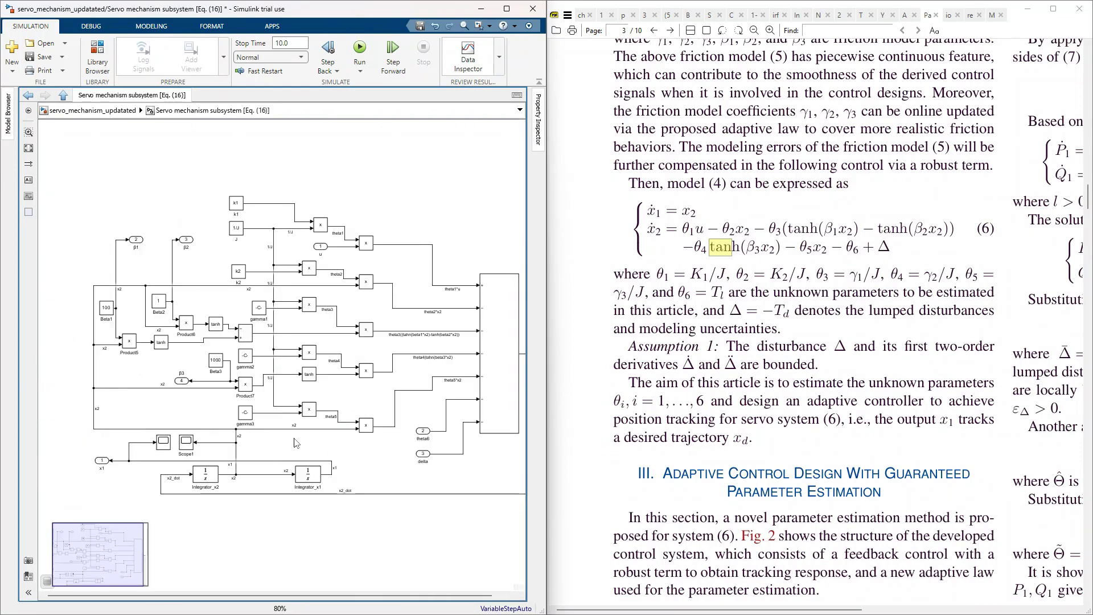
{"action": "scroll", "coordinate": [454, 389], "scroll_direction": "up", "scroll_amount": 3}
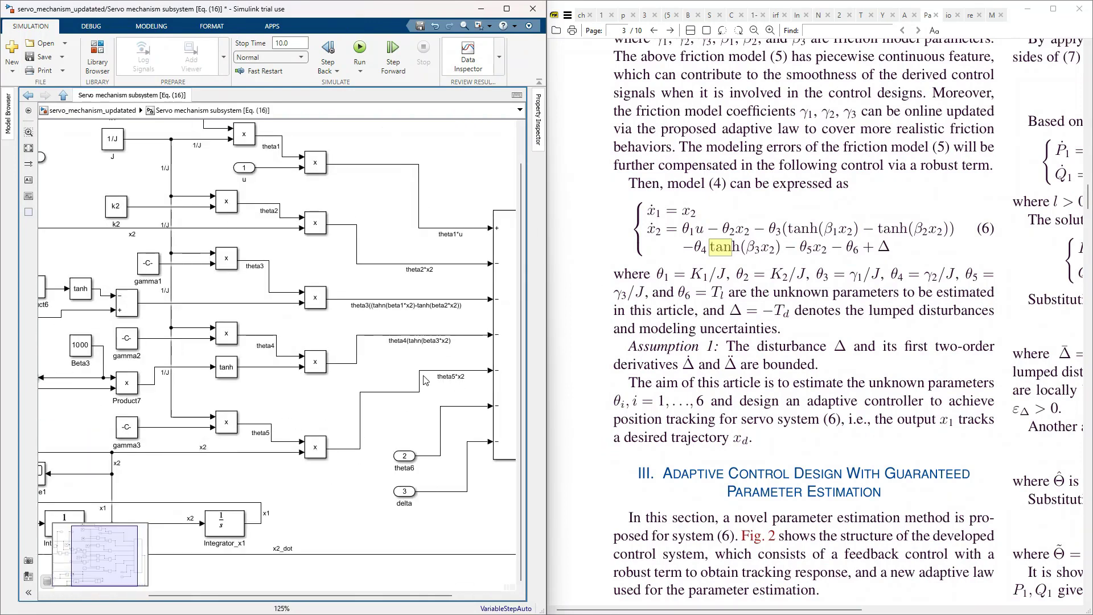
{"action": "left_click_drag", "start_coordinate": [402, 393], "coordinate": [401, 372]}
{"action": "left_click", "coordinate": [402, 397]}
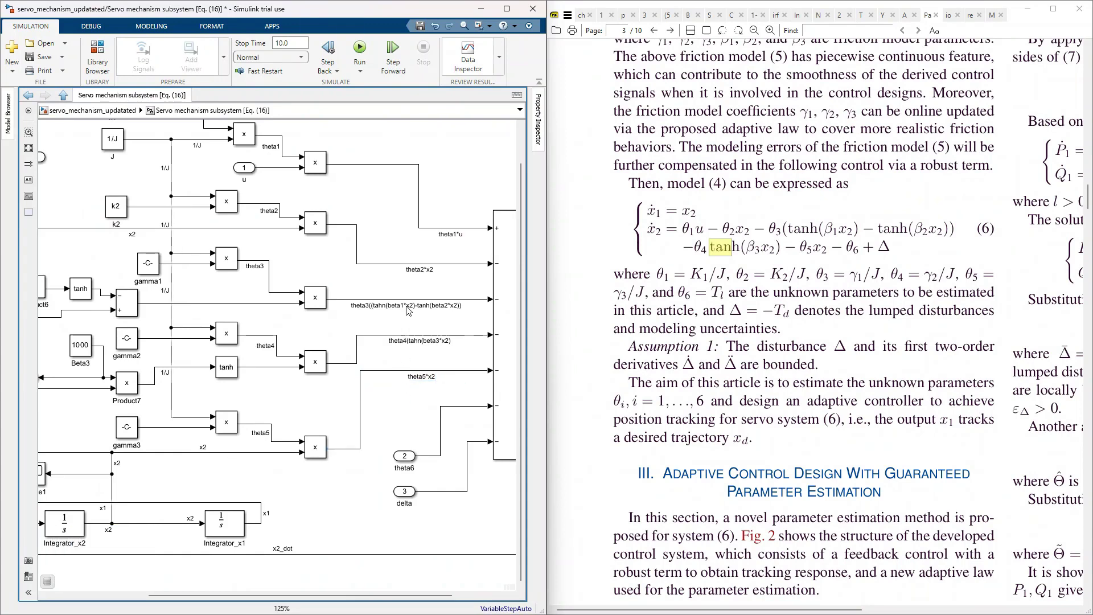
{"action": "key", "text": "space"}
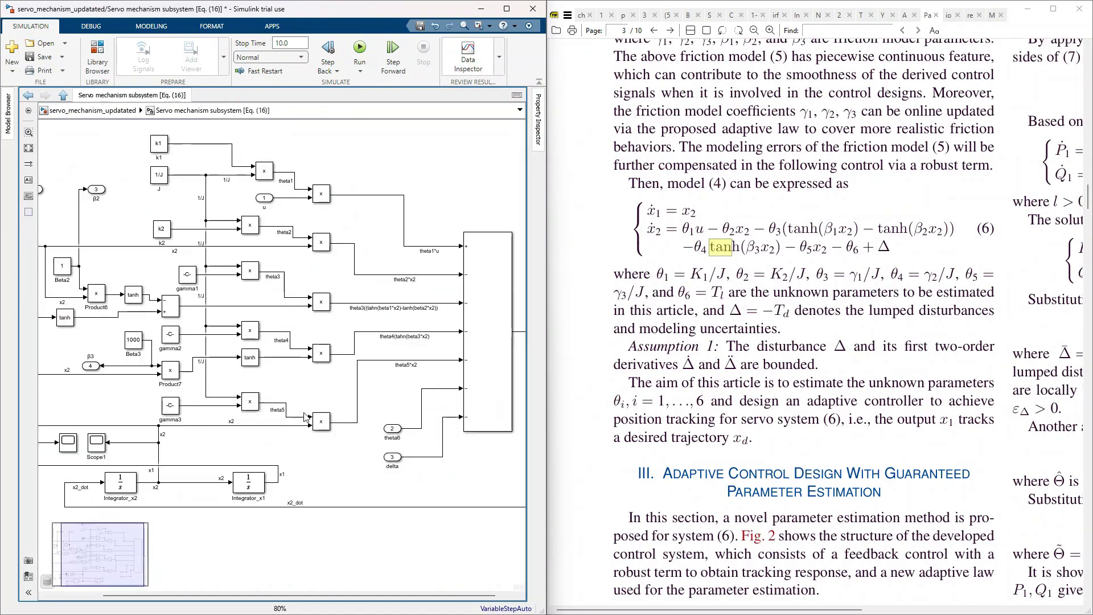
Step: Compare the theta6 input of the summing block with θ6 in equation (6), highlighting its definition Tl in the paper
{"action": "scroll", "coordinate": [89, 479], "scroll_direction": "up", "scroll_amount": 3}
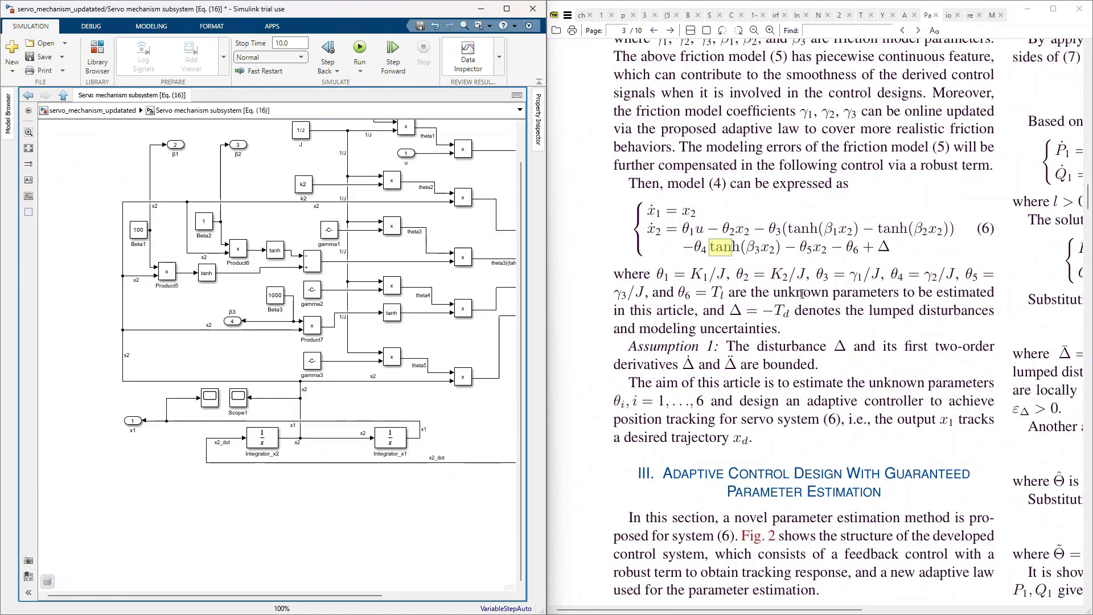
{"action": "scroll", "coordinate": [149, 504], "scroll_direction": "down", "scroll_amount": 5}
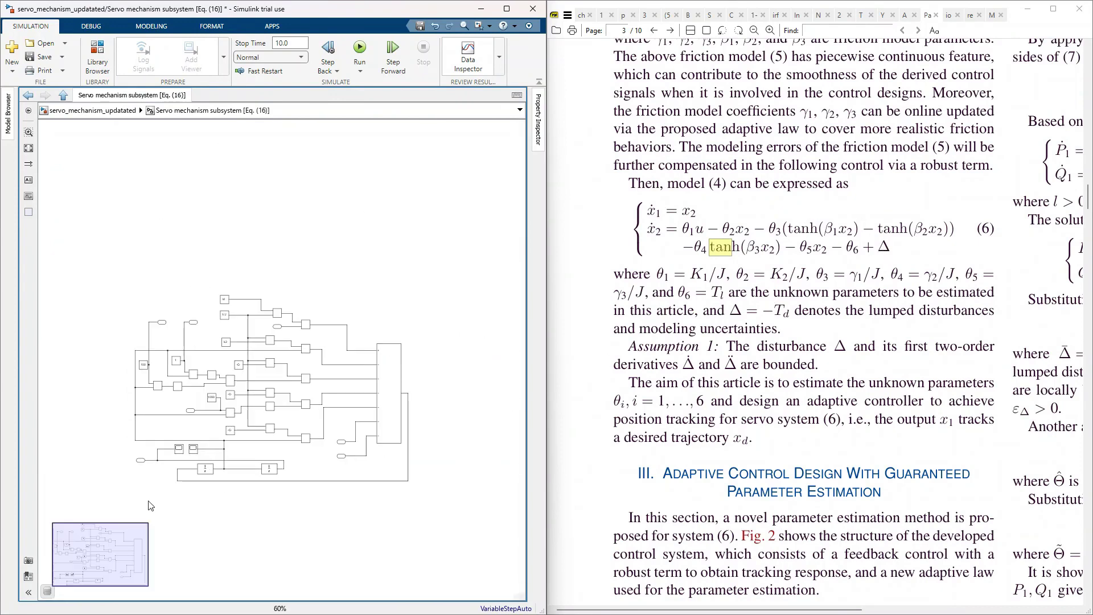
{"action": "scroll", "coordinate": [315, 472], "scroll_direction": "up", "scroll_amount": 7}
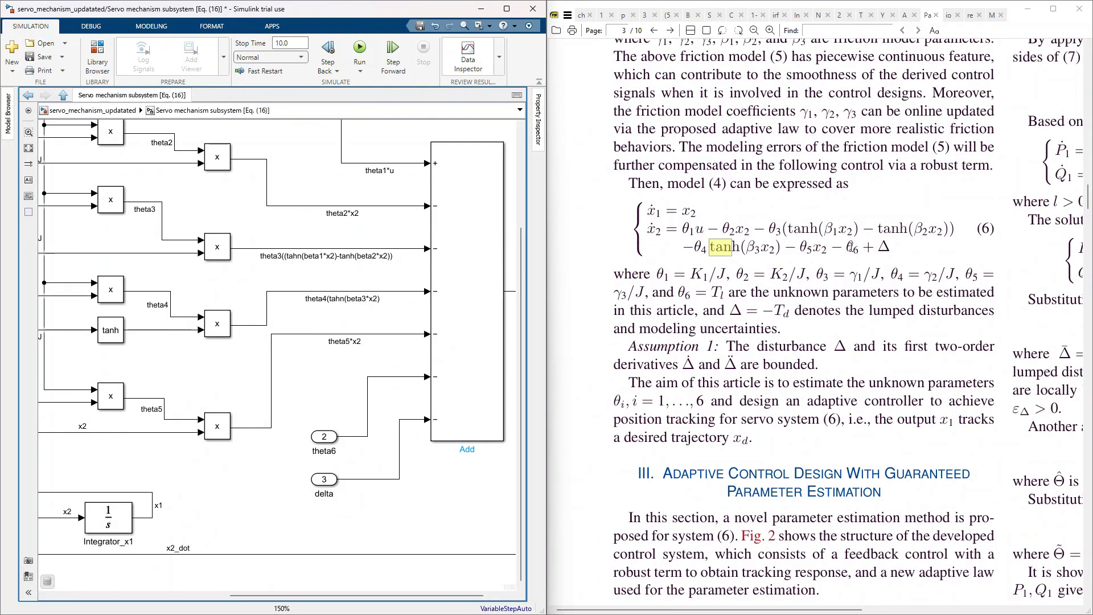
{"action": "left_click_drag", "start_coordinate": [708, 295], "coordinate": [726, 295]}
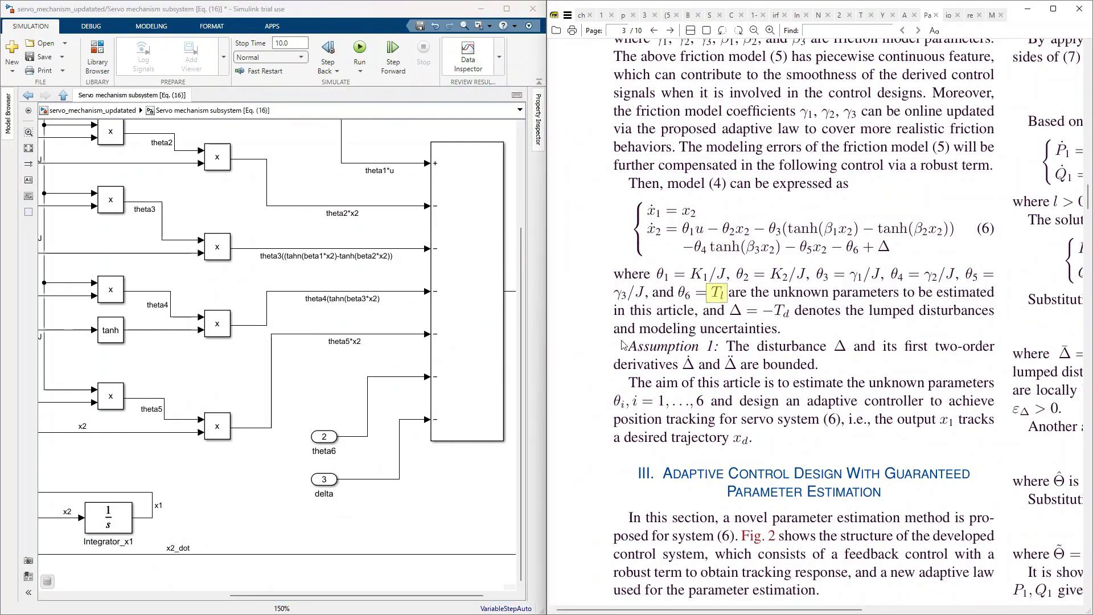
Step: Compare the delta input with Δ in the paper, highlighting the passage on lumped disturbances and modeling uncertainties
{"action": "scroll", "coordinate": [356, 435], "scroll_direction": "down", "scroll_amount": 2}
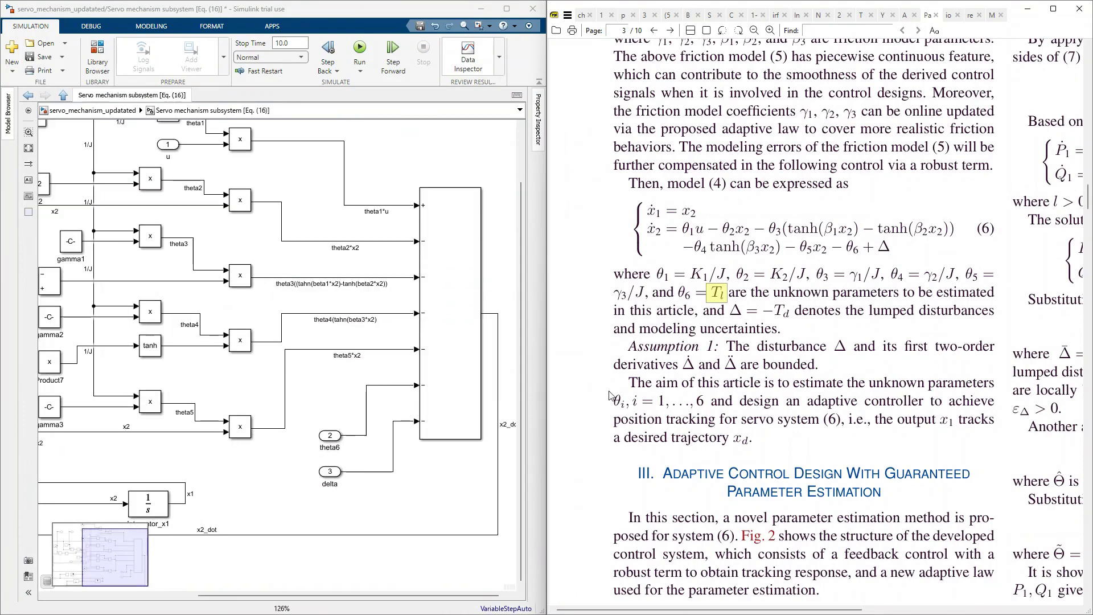
{"action": "left_click_drag", "start_coordinate": [868, 311], "coordinate": [846, 345]}
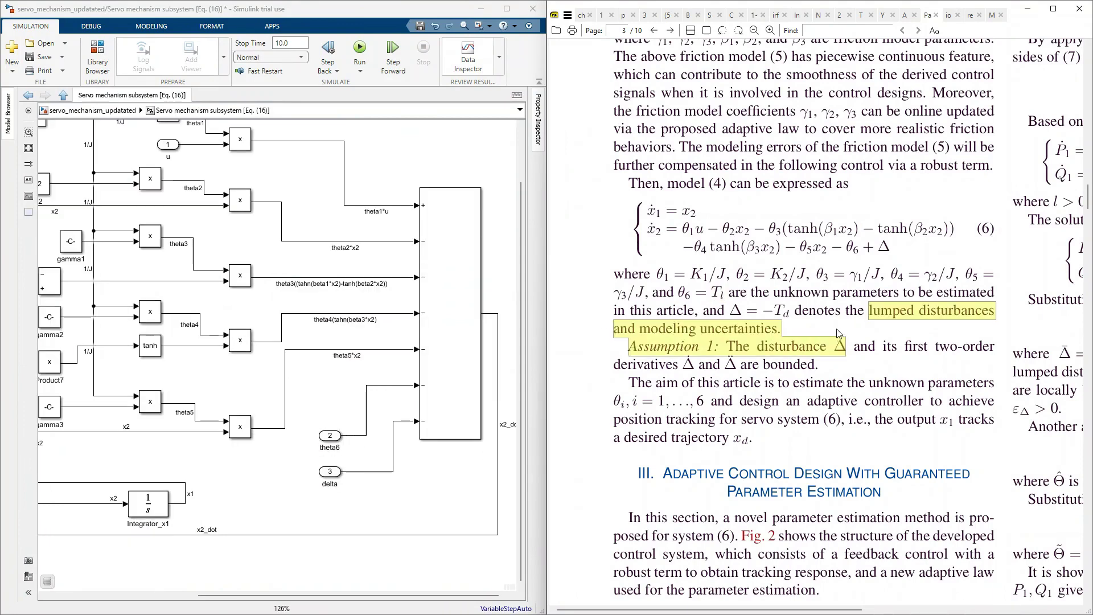
{"action": "left_click", "coordinate": [763, 335]}
Step: Trace the x1 signal from Integrator_x1 to the x1 output port and its scope
{"action": "scroll", "coordinate": [399, 371], "scroll_direction": "down", "scroll_amount": 3}
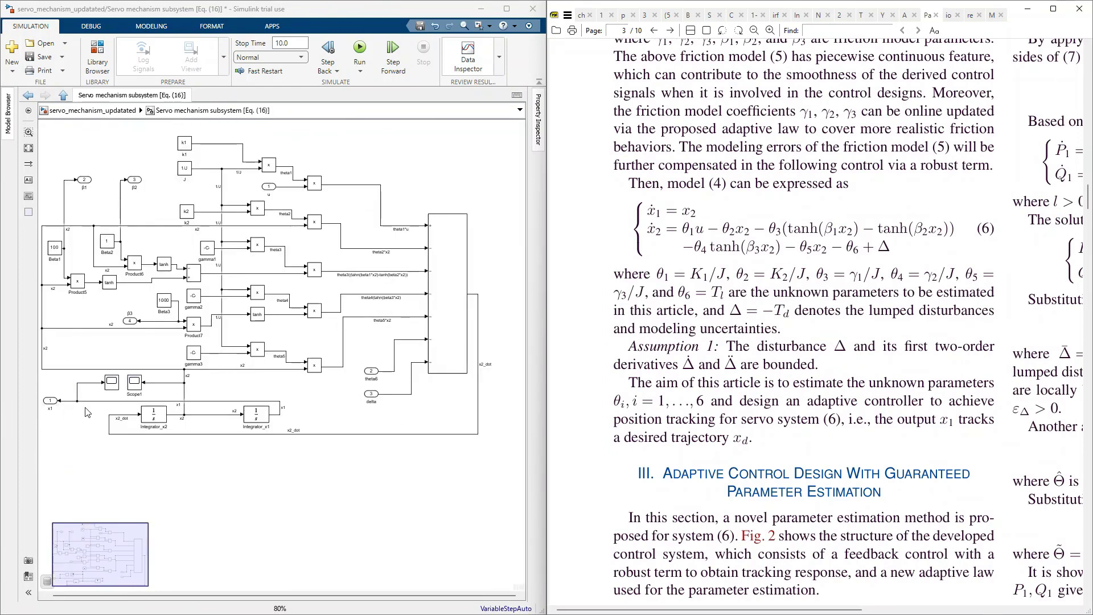
{"action": "scroll", "coordinate": [85, 408], "scroll_direction": "up", "scroll_amount": 2}
{"action": "scroll", "coordinate": [345, 313], "scroll_direction": "down", "scroll_amount": 1}
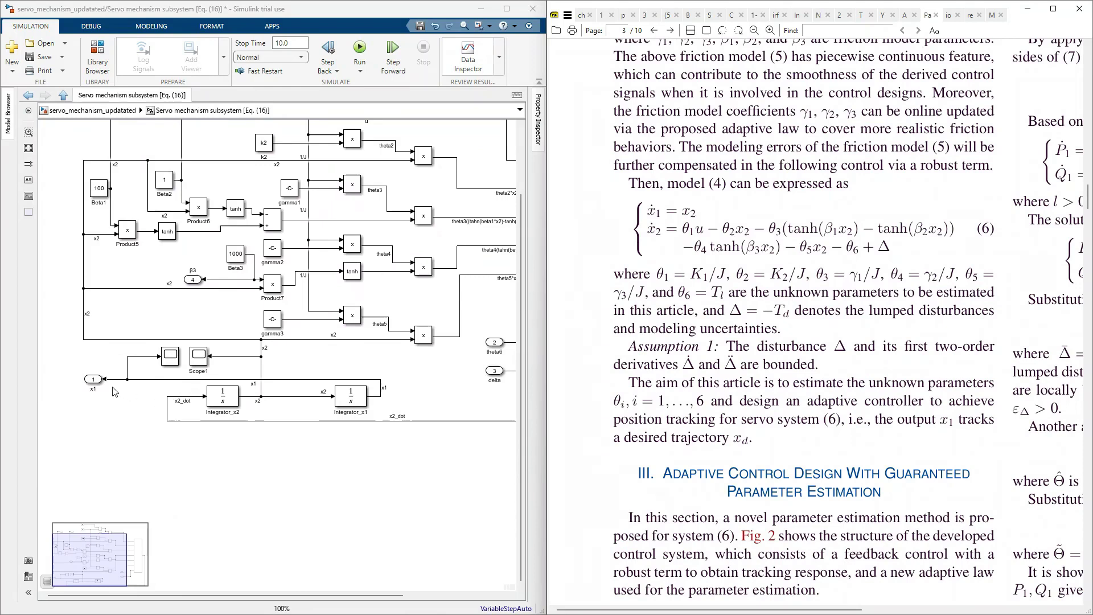
{"action": "left_click", "coordinate": [98, 380]}
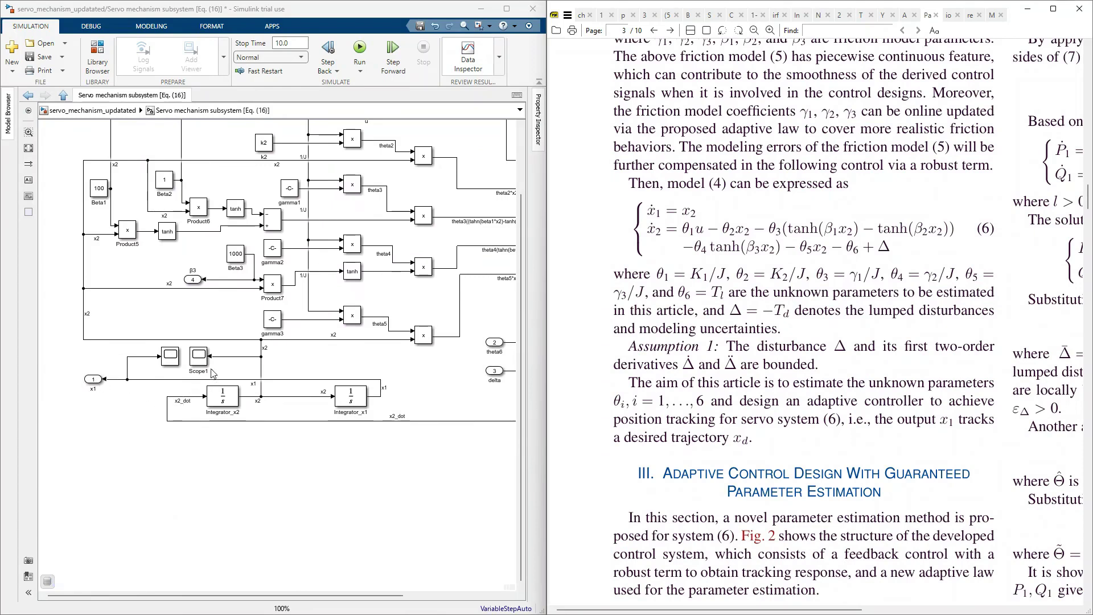
{"action": "scroll", "coordinate": [191, 484], "scroll_direction": "down", "scroll_amount": 2}
{"action": "scroll", "coordinate": [199, 484], "scroll_direction": "up", "scroll_amount": 1}
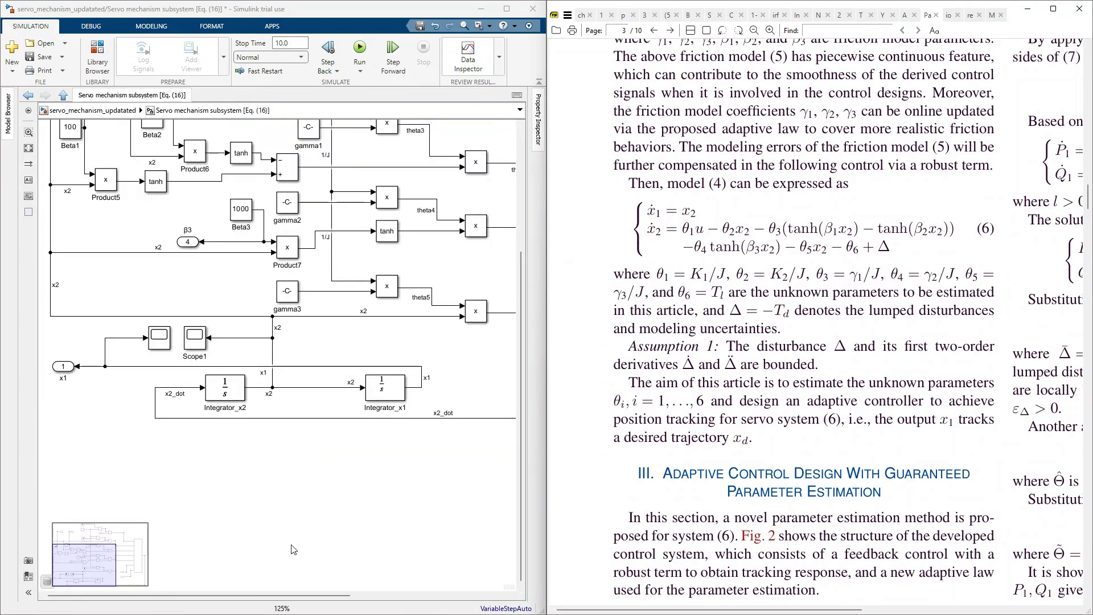
{"action": "scroll", "coordinate": [273, 481], "scroll_direction": "up", "scroll_amount": 1}
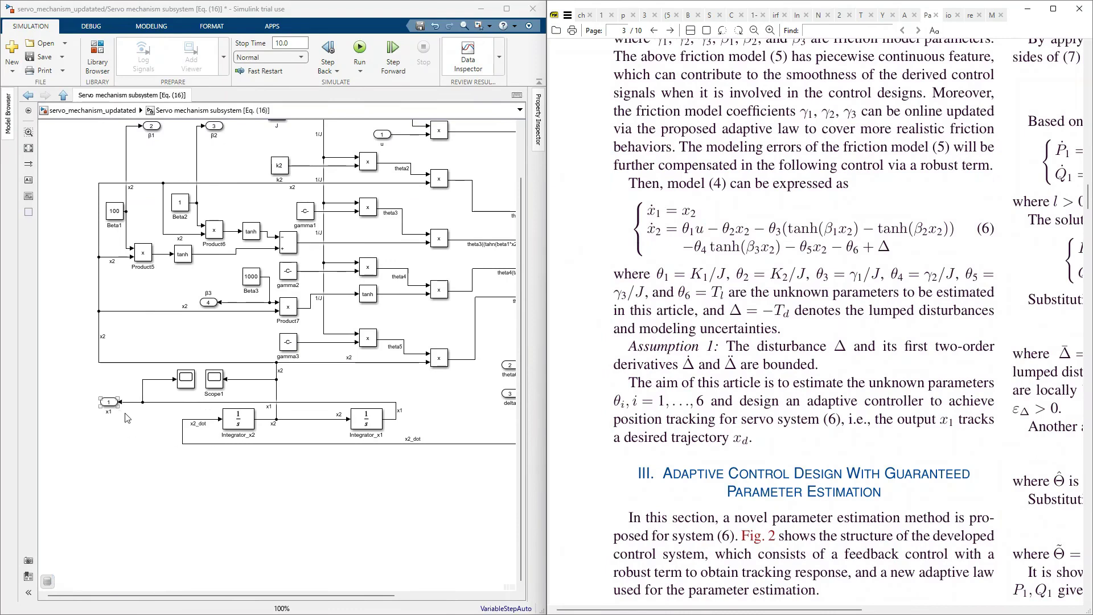
{"action": "scroll", "coordinate": [179, 491], "scroll_direction": "down", "scroll_amount": 2}
{"action": "scroll", "coordinate": [175, 244], "scroll_direction": "up", "scroll_amount": 2}
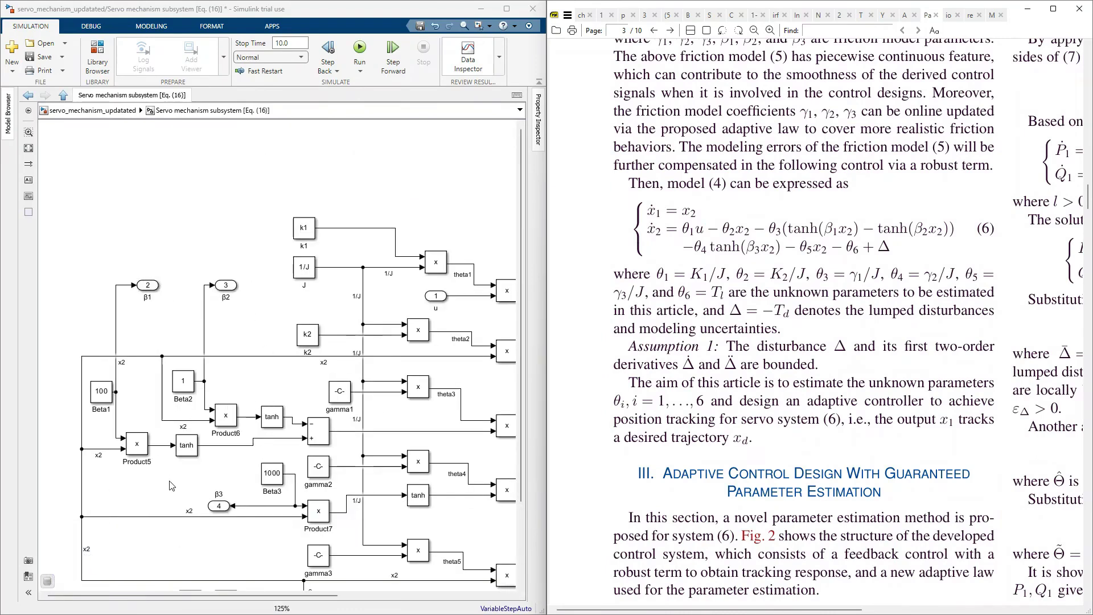
Step: Examine the subsystem's theta6 and delta input ports and its β1, β2 and β3 output ports
{"action": "scroll", "coordinate": [167, 210], "scroll_direction": "down", "scroll_amount": 2}
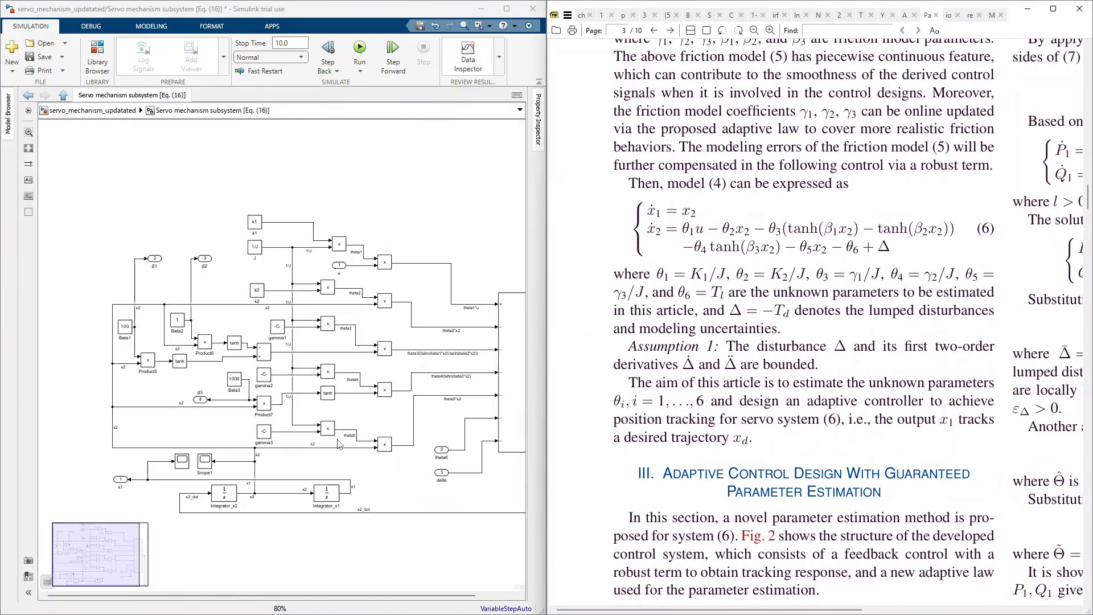
{"action": "scroll", "coordinate": [485, 469], "scroll_direction": "up", "scroll_amount": 2}
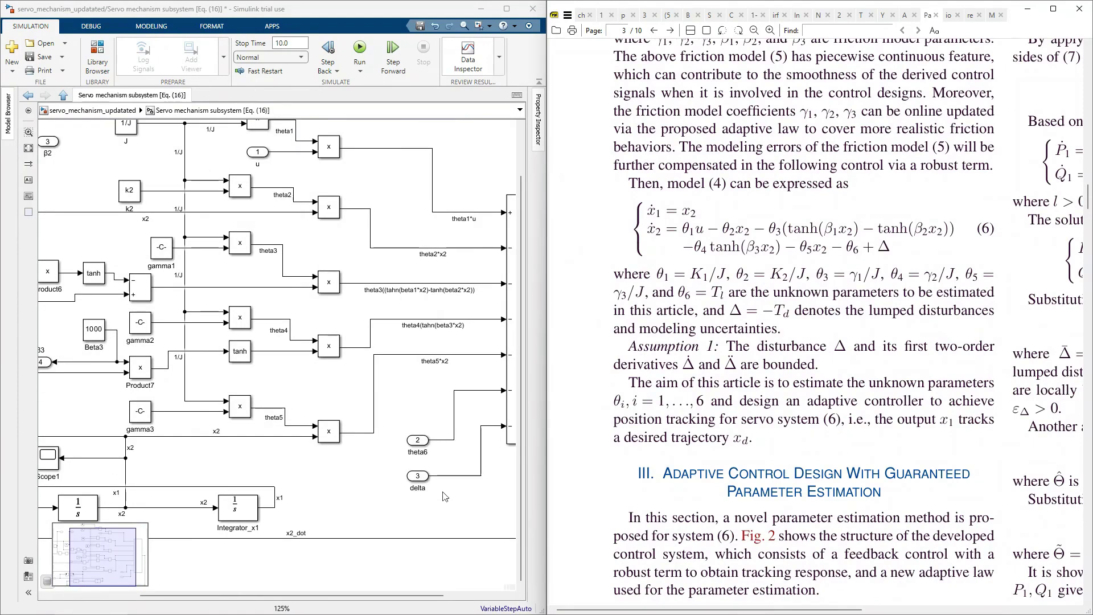
{"action": "scroll", "coordinate": [433, 472], "scroll_direction": "down", "scroll_amount": 1}
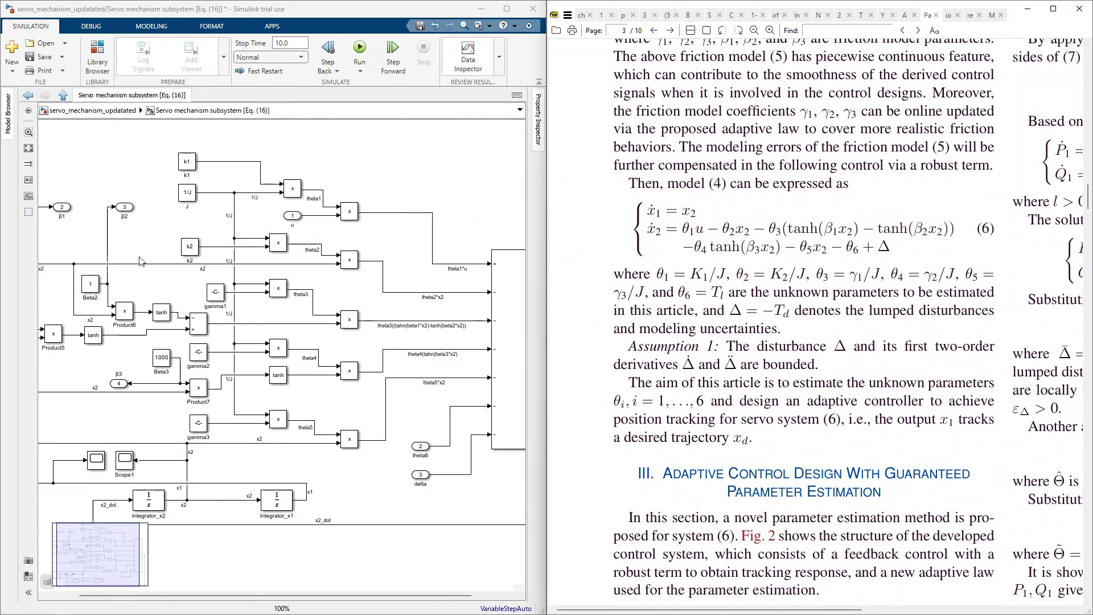
{"action": "scroll", "coordinate": [368, 286], "scroll_direction": "down", "scroll_amount": 1}
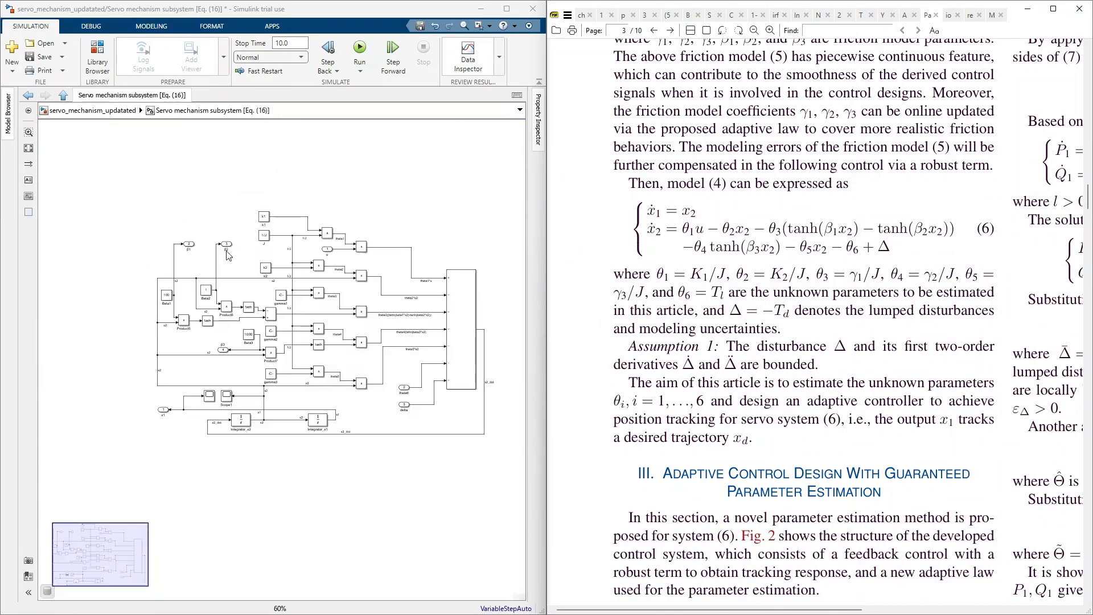
{"action": "scroll", "coordinate": [230, 255], "scroll_direction": "up", "scroll_amount": 2}
{"action": "scroll", "coordinate": [186, 255], "scroll_direction": "up", "scroll_amount": 1}
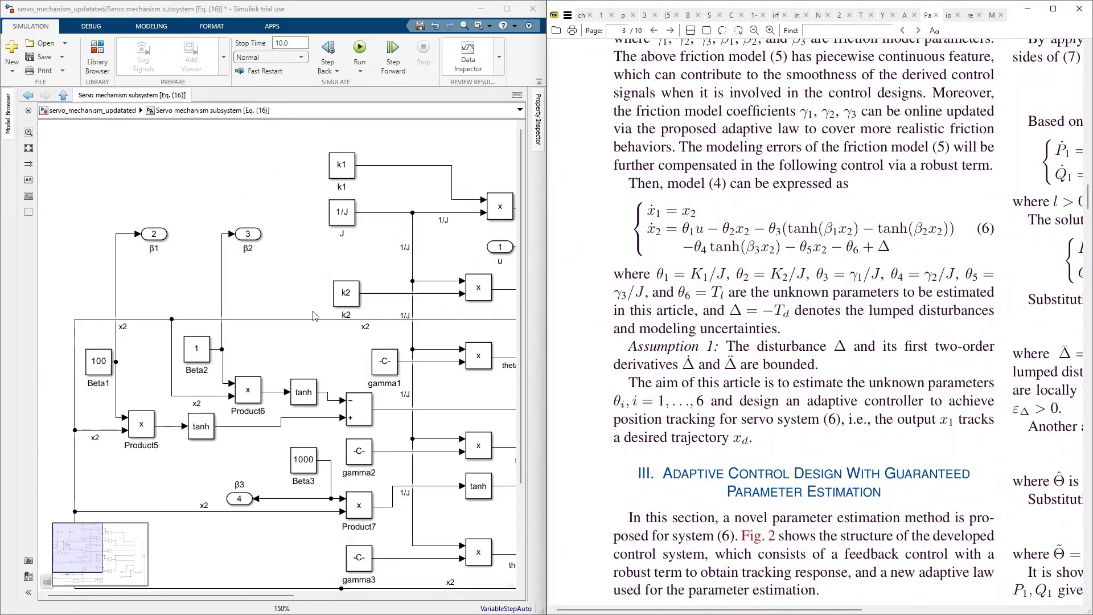
{"action": "scroll", "coordinate": [314, 317], "scroll_direction": "down", "scroll_amount": 2}
{"action": "scroll", "coordinate": [181, 563], "scroll_direction": "up", "scroll_amount": 1}
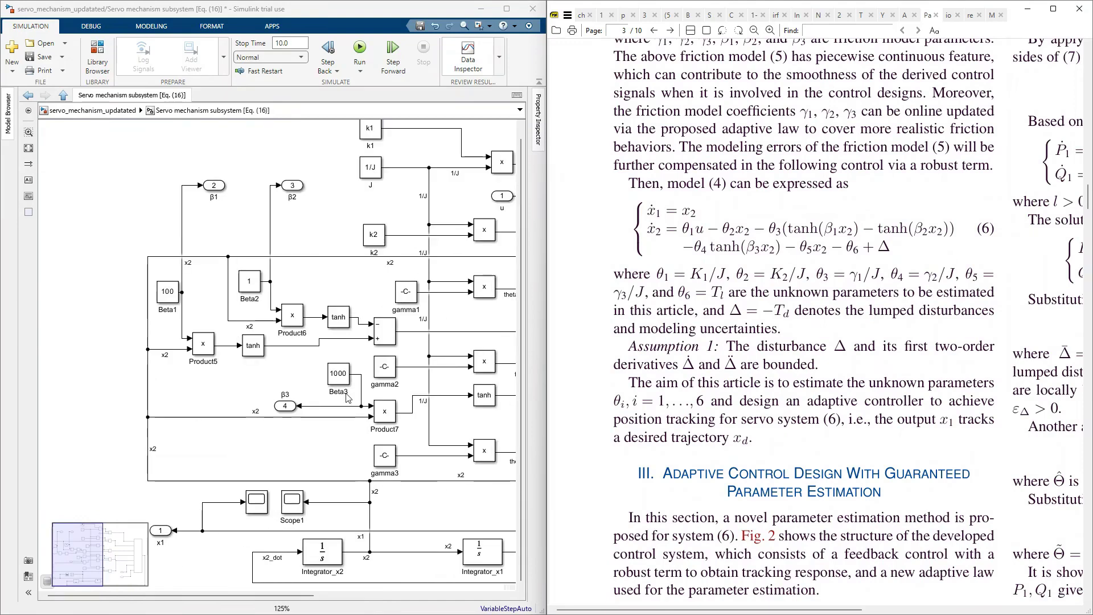
Step: Review the tanh, Scope1 and k2 blocks, and select the u input port that feeds the theta1 product
{"action": "scroll", "coordinate": [349, 315], "scroll_direction": "down", "scroll_amount": 2}
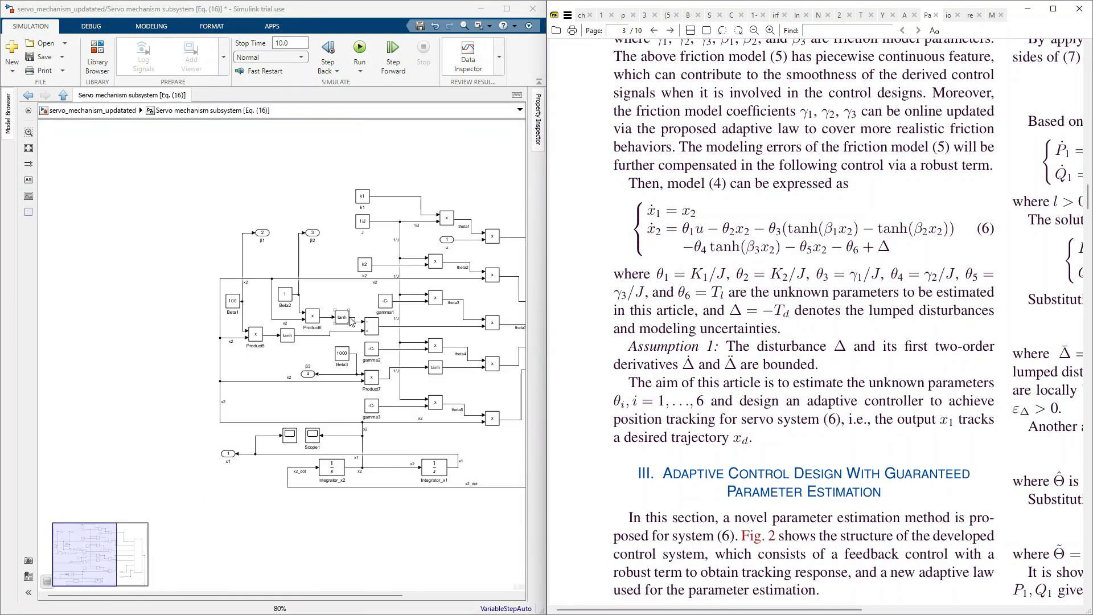
{"action": "scroll", "coordinate": [339, 444], "scroll_direction": "up", "scroll_amount": 1}
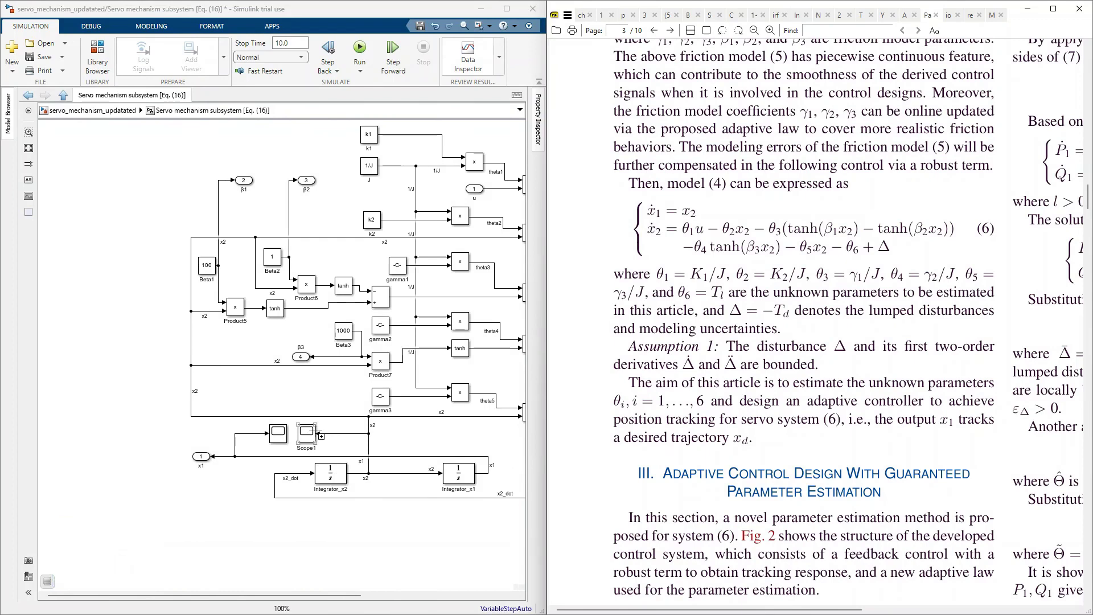
{"action": "scroll", "coordinate": [283, 516], "scroll_direction": "down", "scroll_amount": 2}
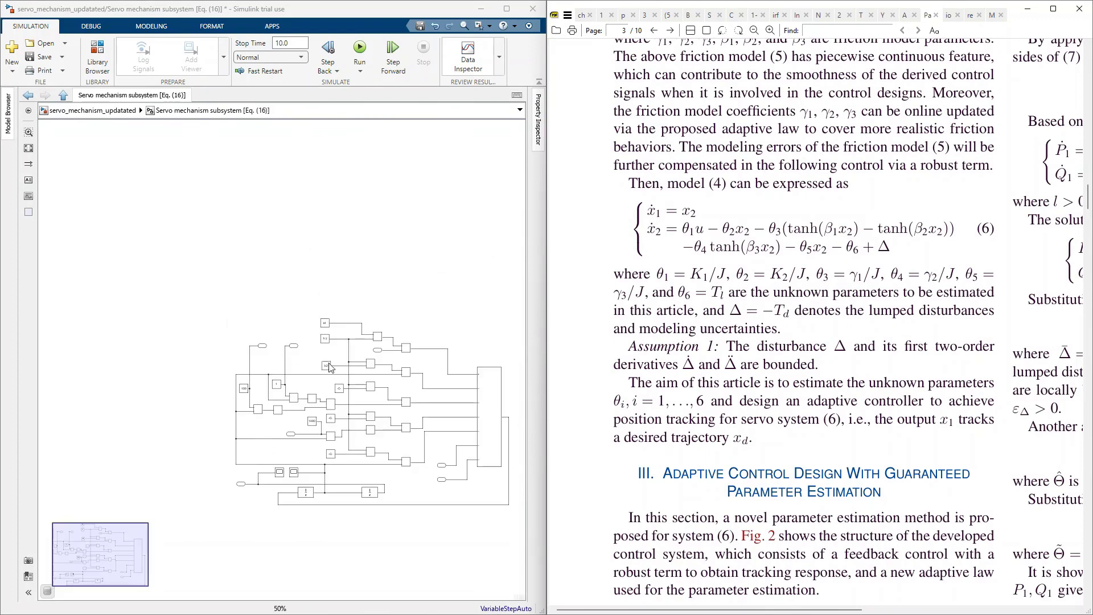
{"action": "scroll", "coordinate": [330, 367], "scroll_direction": "up", "scroll_amount": 3}
{"action": "scroll", "coordinate": [330, 373], "scroll_direction": "up", "scroll_amount": 1}
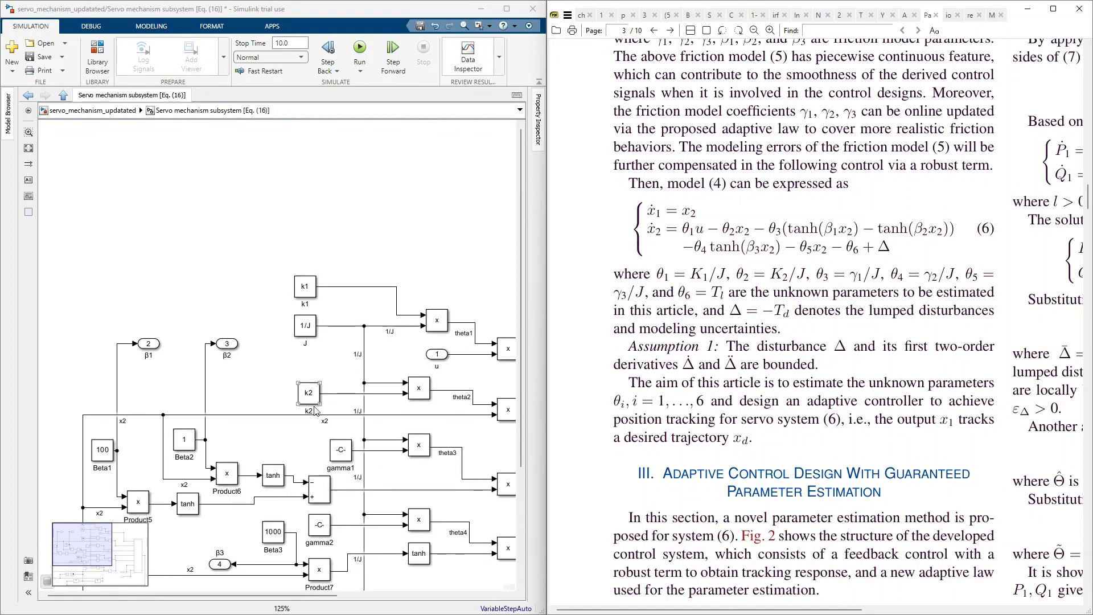
{"action": "left_click", "coordinate": [312, 399]}
{"action": "left_click", "coordinate": [296, 381]}
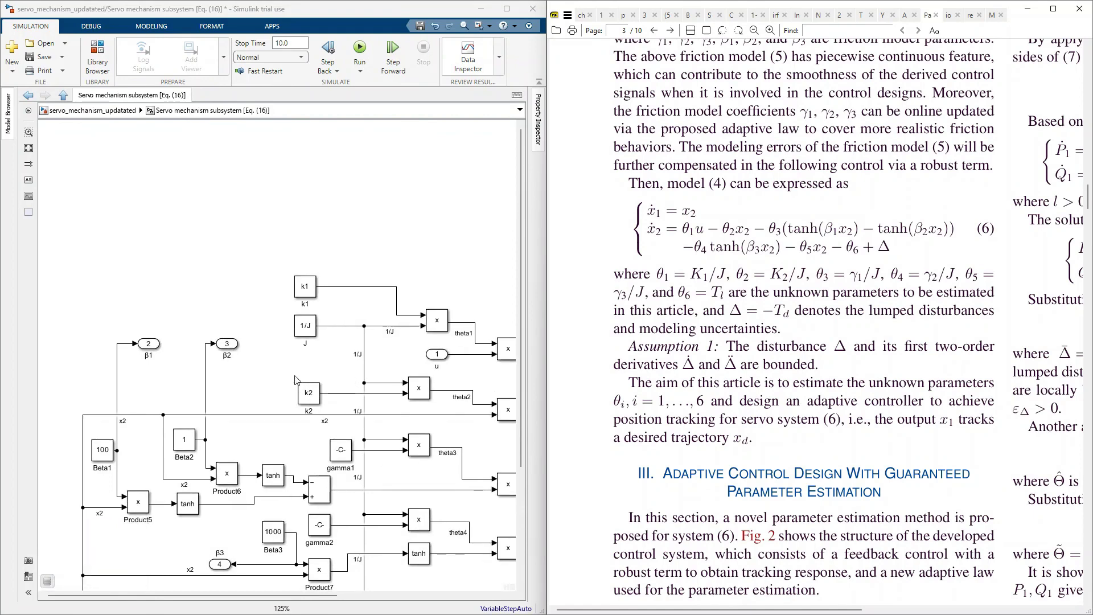
{"action": "left_click", "coordinate": [437, 355]}
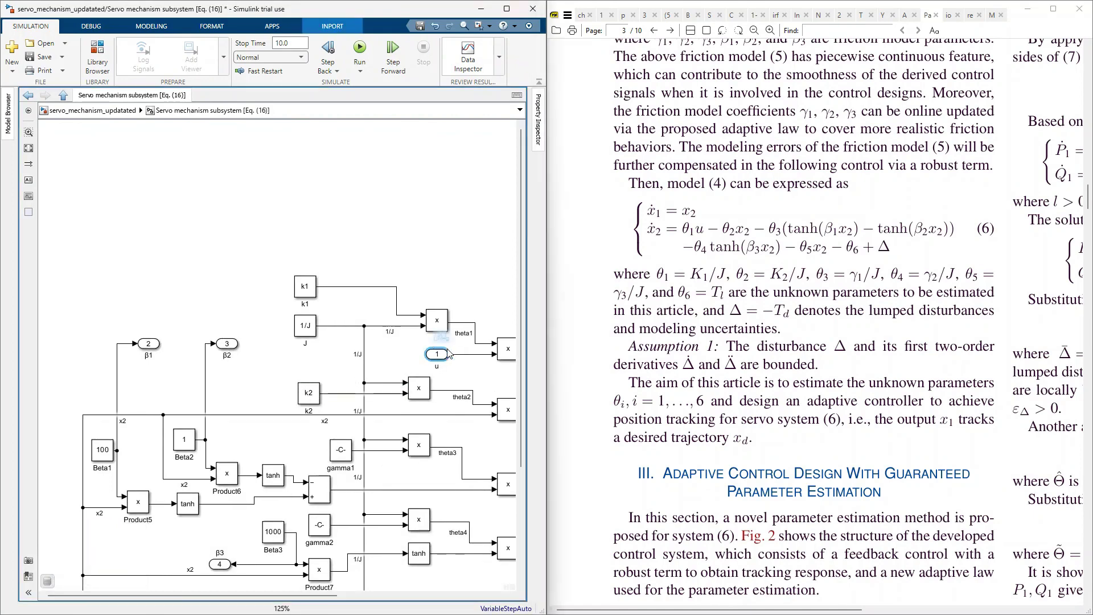
{"action": "left_click", "coordinate": [284, 202]}
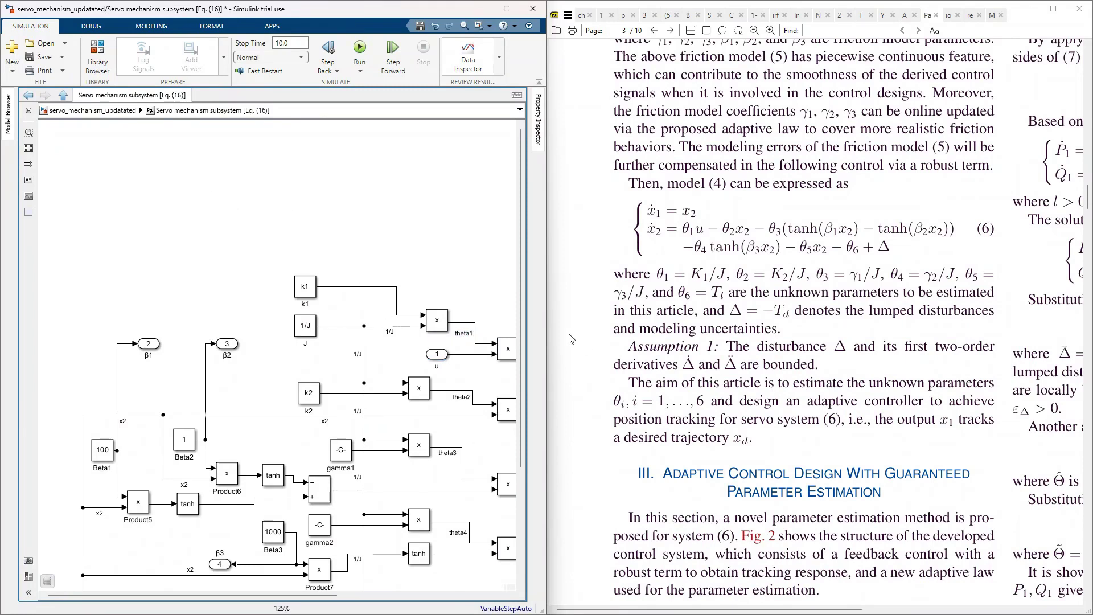
Step: Look through the paper's text after equation (6), up to the adaptive control design section, and return to the equation
{"action": "scroll", "coordinate": [744, 323], "scroll_direction": "down", "scroll_amount": 5}
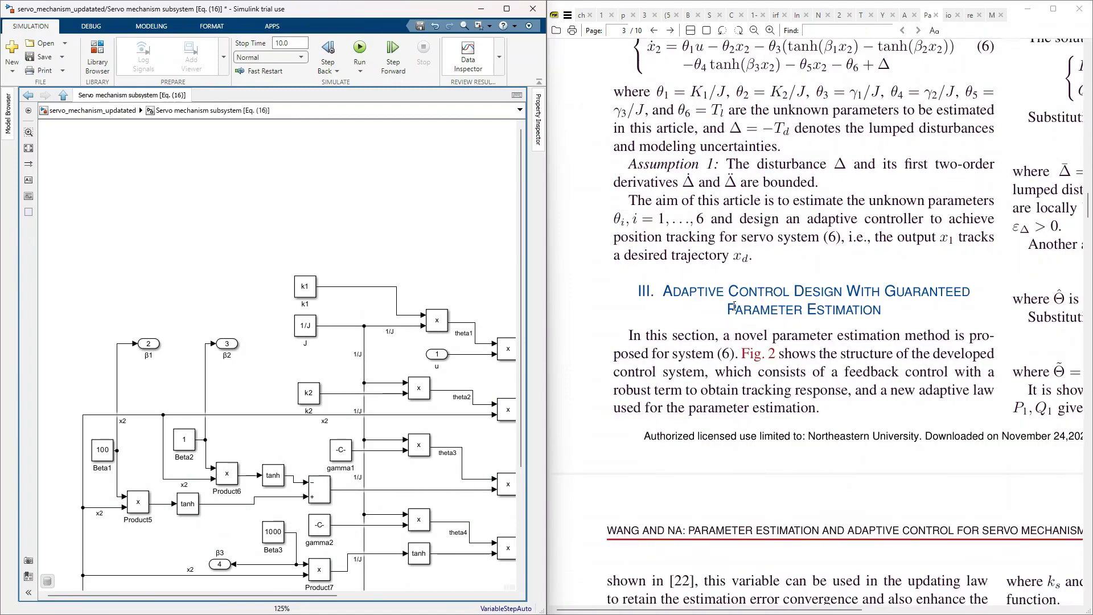
{"action": "scroll", "coordinate": [761, 340], "scroll_direction": "down", "scroll_amount": 2}
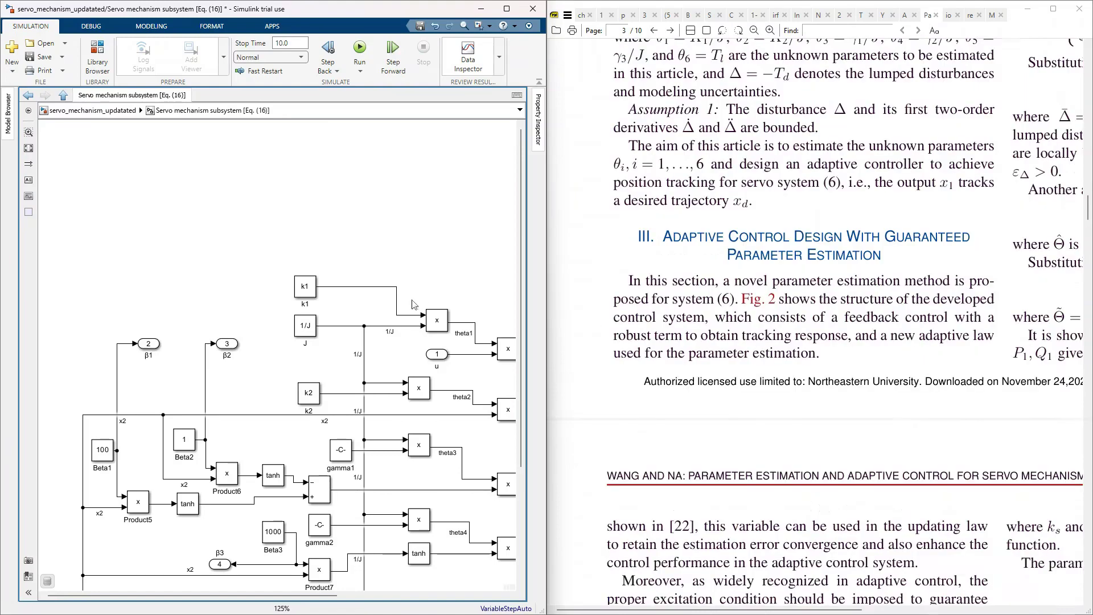
{"action": "scroll", "coordinate": [739, 358], "scroll_direction": "up", "scroll_amount": 8}
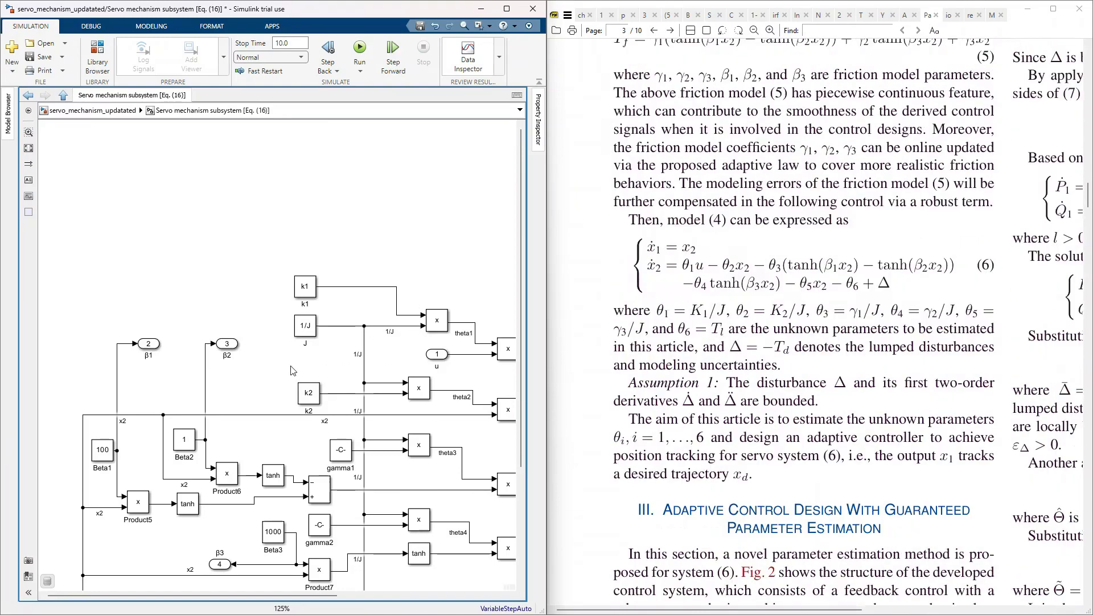
Step: Maximize the Simulink window and fit the whole servo mechanism subsystem diagram in view
{"action": "scroll", "coordinate": [273, 212], "scroll_direction": "down", "scroll_amount": 5}
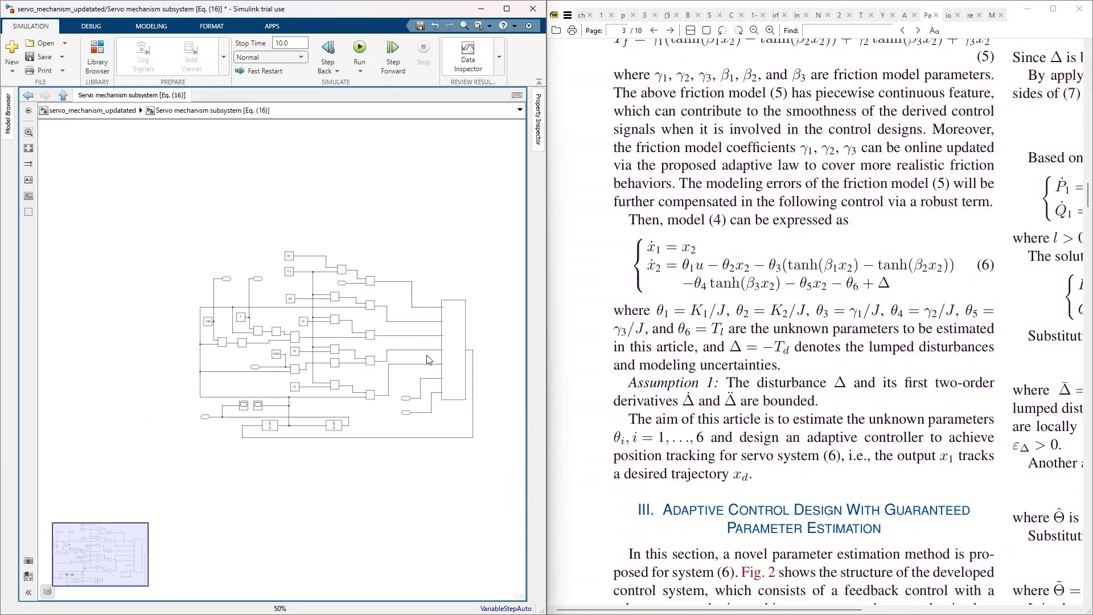
{"action": "key", "text": "space"}
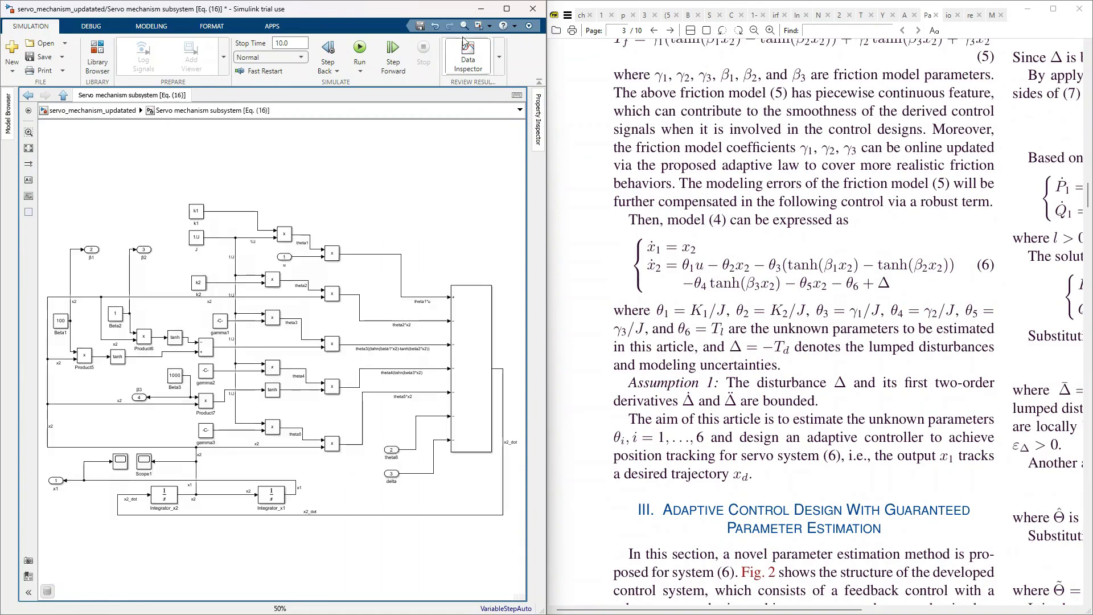
{"action": "left_click", "coordinate": [506, 8]}
{"action": "key", "text": "space"}
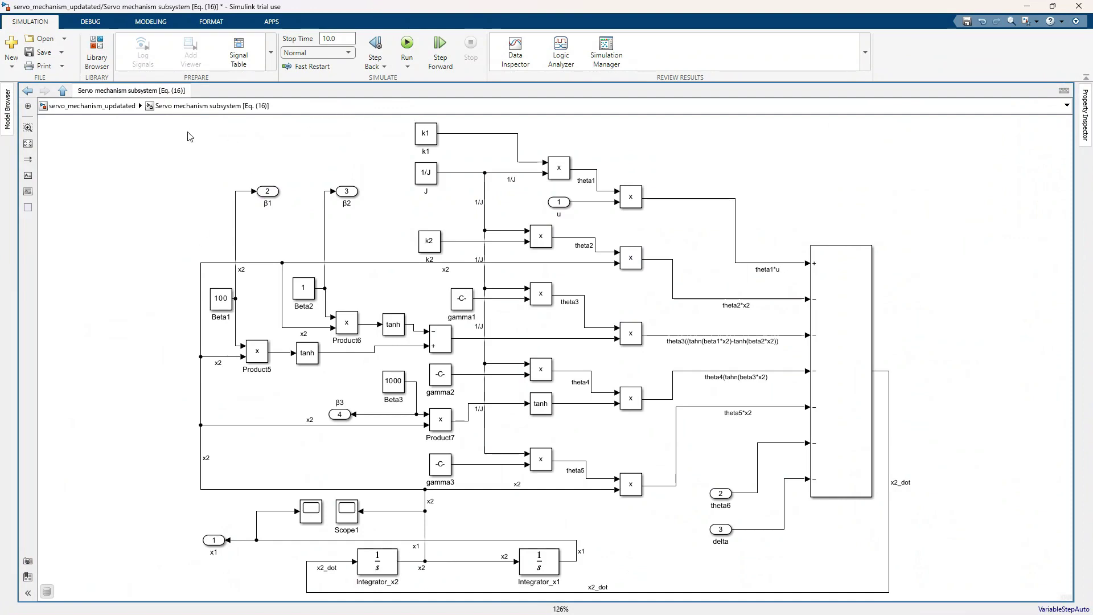
Step: Look over the servo mechanism subsystem diagram and check the gamma1 constant block's parameters
{"action": "left_click_drag", "start_coordinate": [162, 121], "coordinate": [388, 576]}
{"action": "left_click", "coordinate": [335, 522]}
{"action": "scroll", "coordinate": [531, 542], "scroll_direction": "down", "scroll_amount": 1}
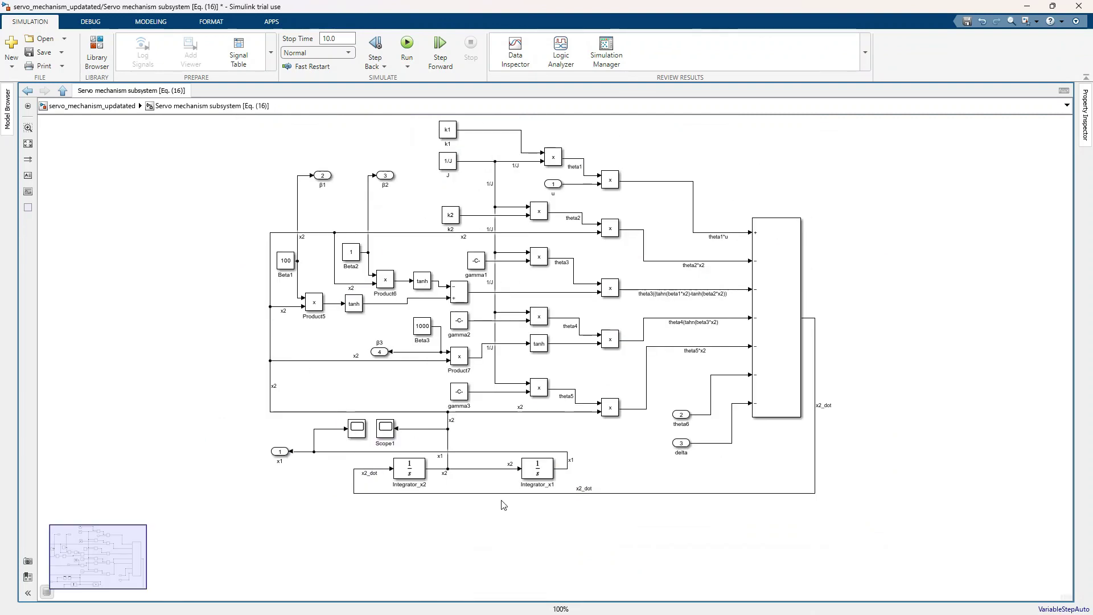
{"action": "scroll", "coordinate": [544, 497], "scroll_direction": "up", "scroll_amount": 1}
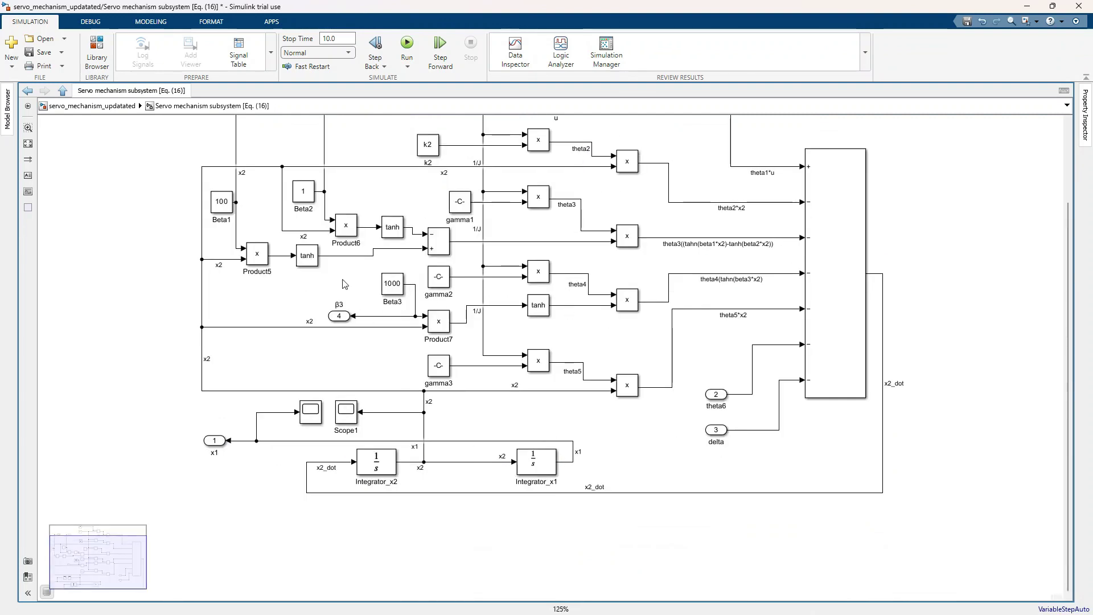
{"action": "left_click", "coordinate": [544, 359]}
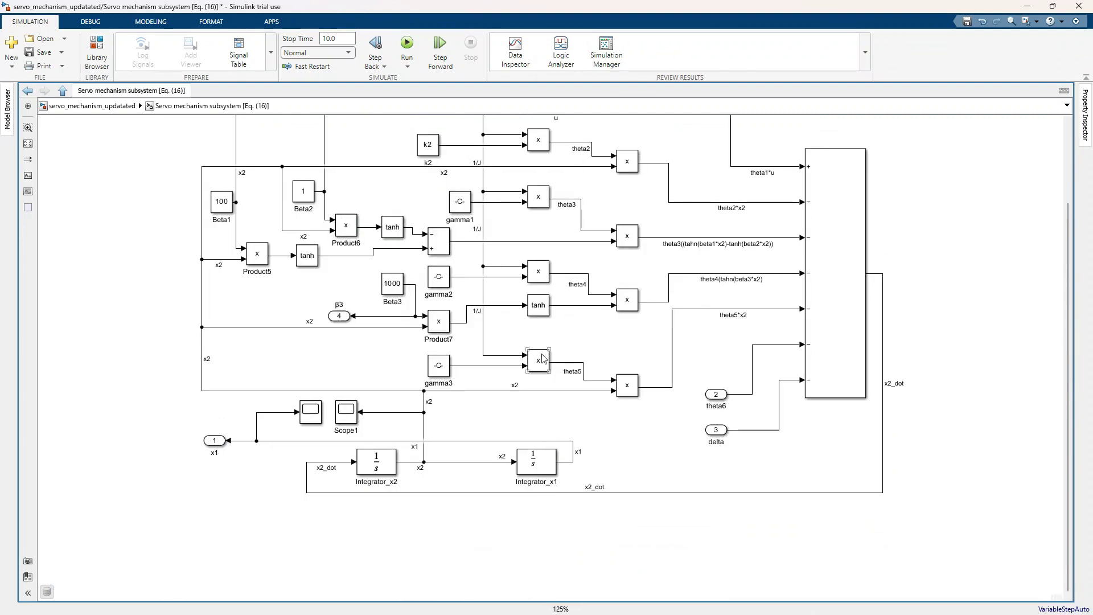
{"action": "double_click", "coordinate": [457, 212]}
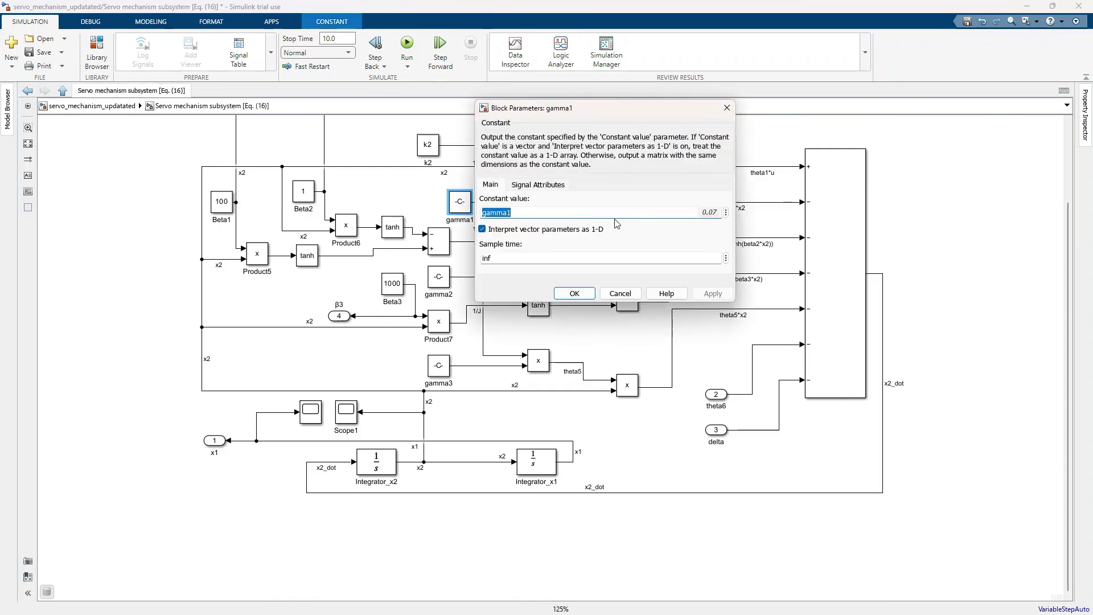
{"action": "left_click", "coordinate": [628, 296]}
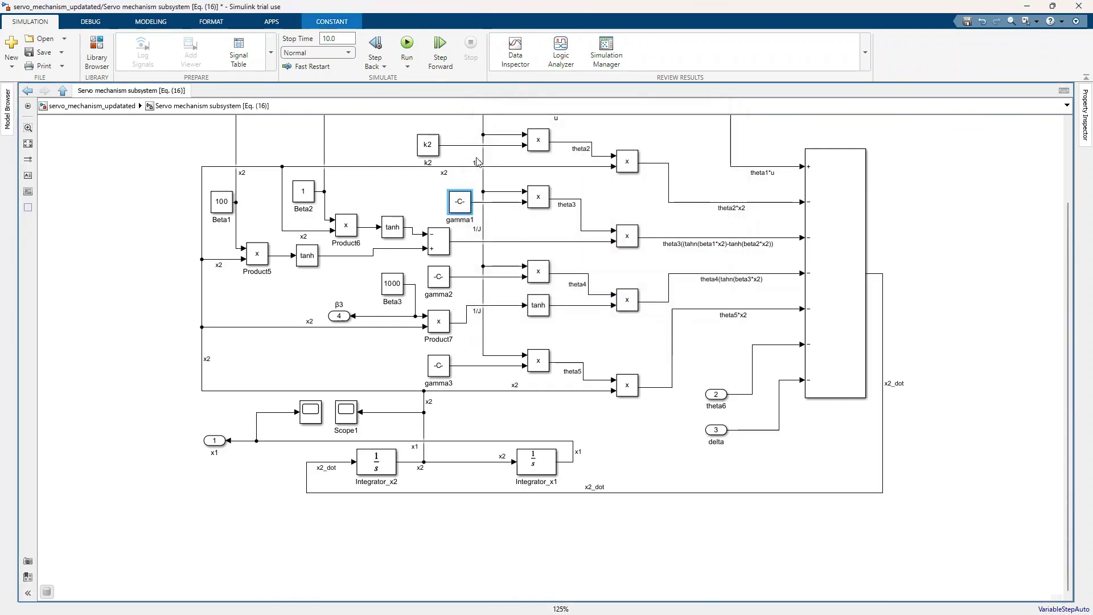
Step: Inspect the k2 constant block's parameters and the data properties of its model workspace variable
{"action": "double_click", "coordinate": [435, 146]}
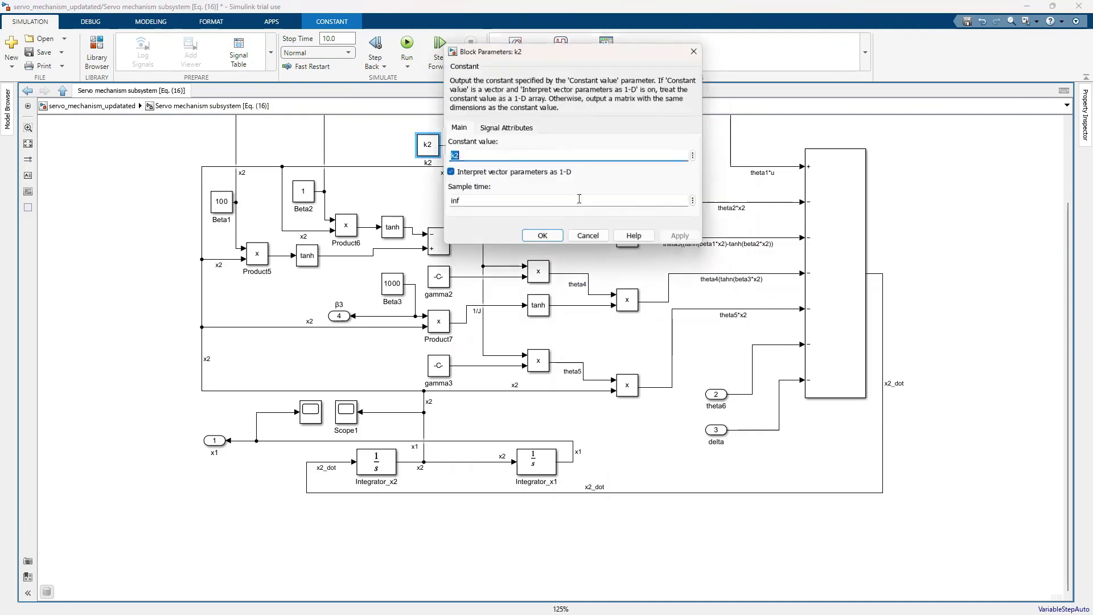
{"action": "left_click", "coordinate": [694, 156]}
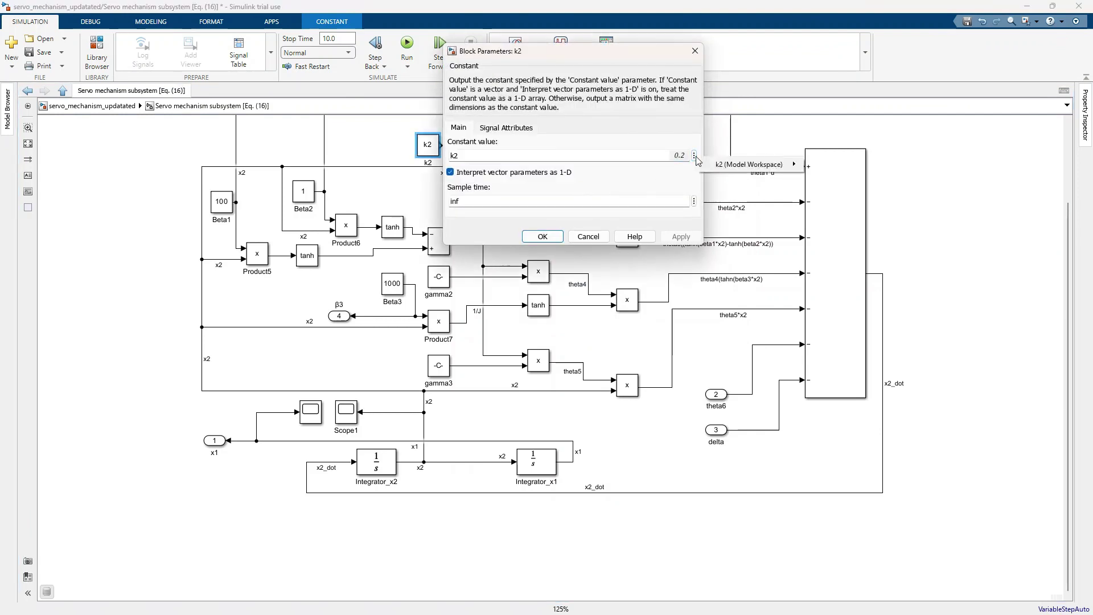
{"action": "mouse_move", "coordinate": [780, 164]}
{"action": "left_click", "coordinate": [829, 165]}
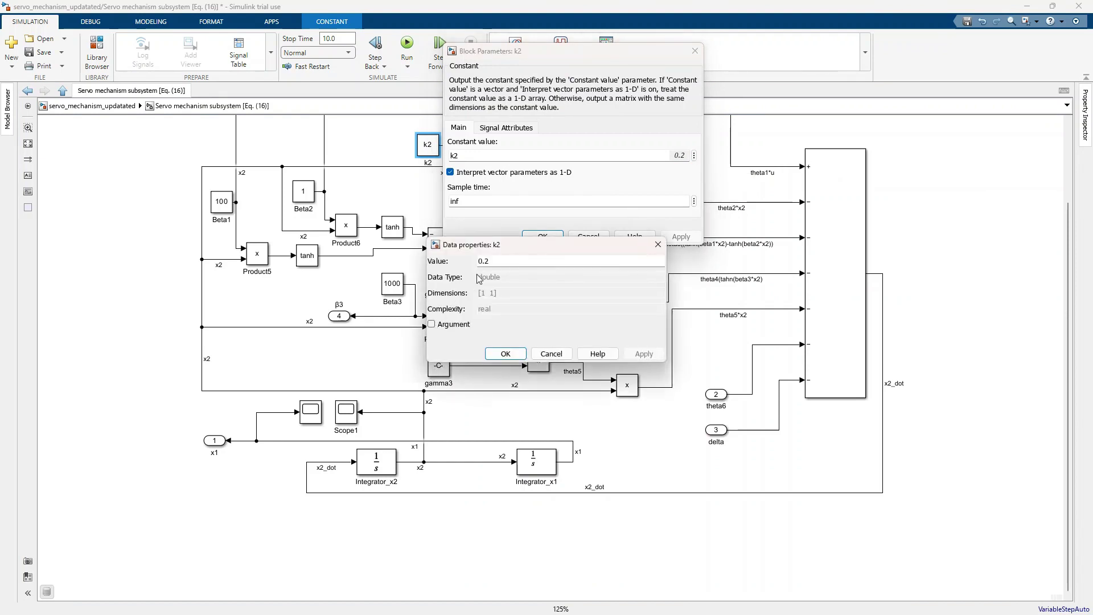
{"action": "left_click", "coordinate": [551, 353]}
{"action": "left_click", "coordinate": [543, 236]}
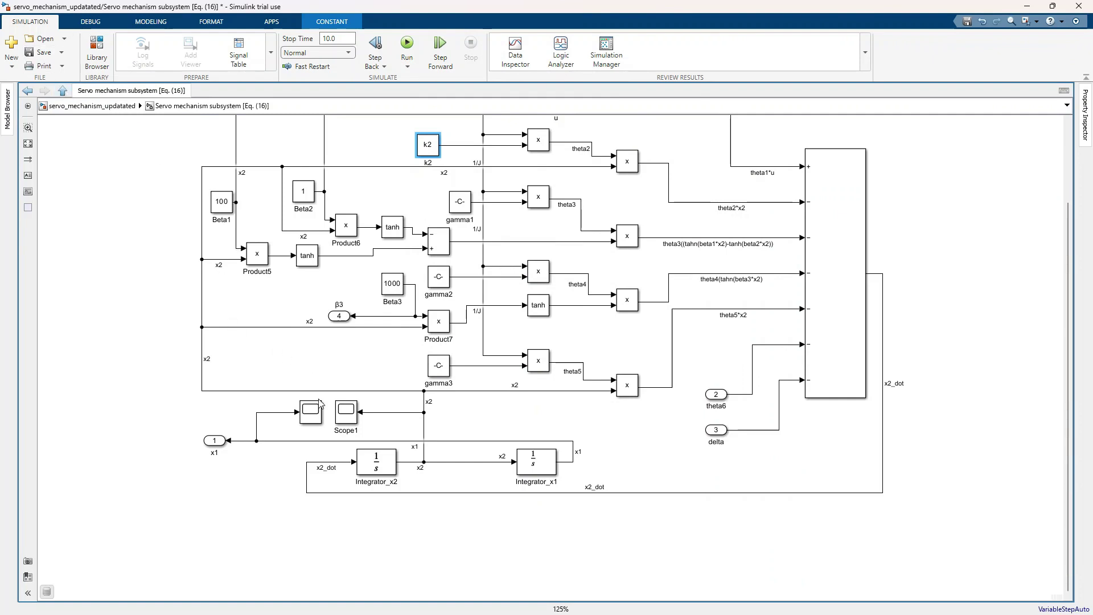
Step: Switch to the paper and review equations (4) to (6) with the theta parameter definitions below them
{"action": "scroll", "coordinate": [319, 416], "scroll_direction": "down", "scroll_amount": 1}
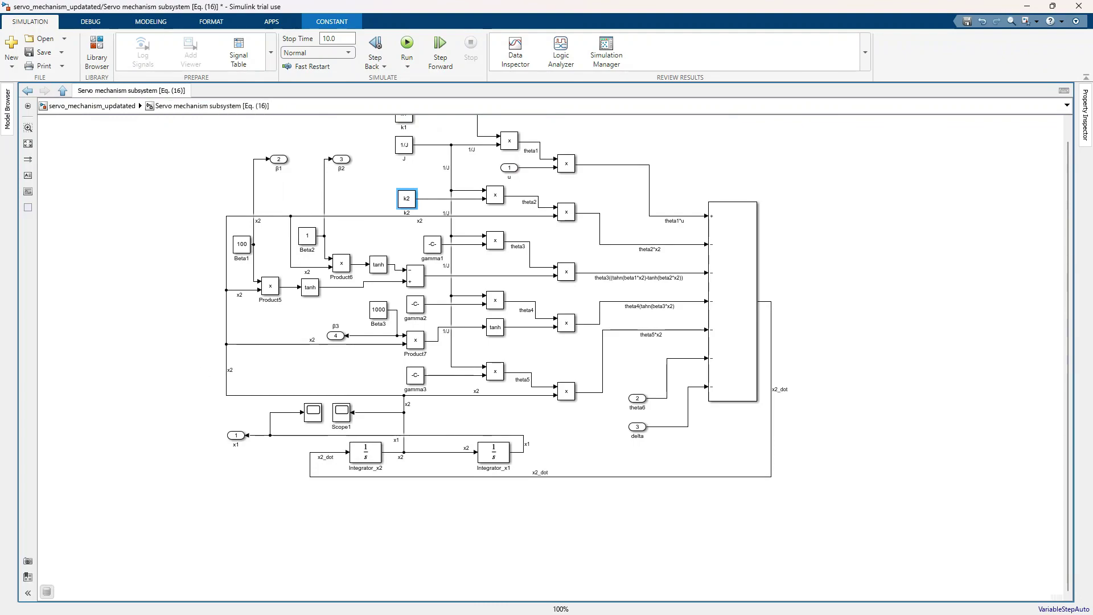
{"action": "key", "text": "alt+Tab"}
{"action": "scroll", "coordinate": [695, 334], "scroll_direction": "up", "scroll_amount": 5}
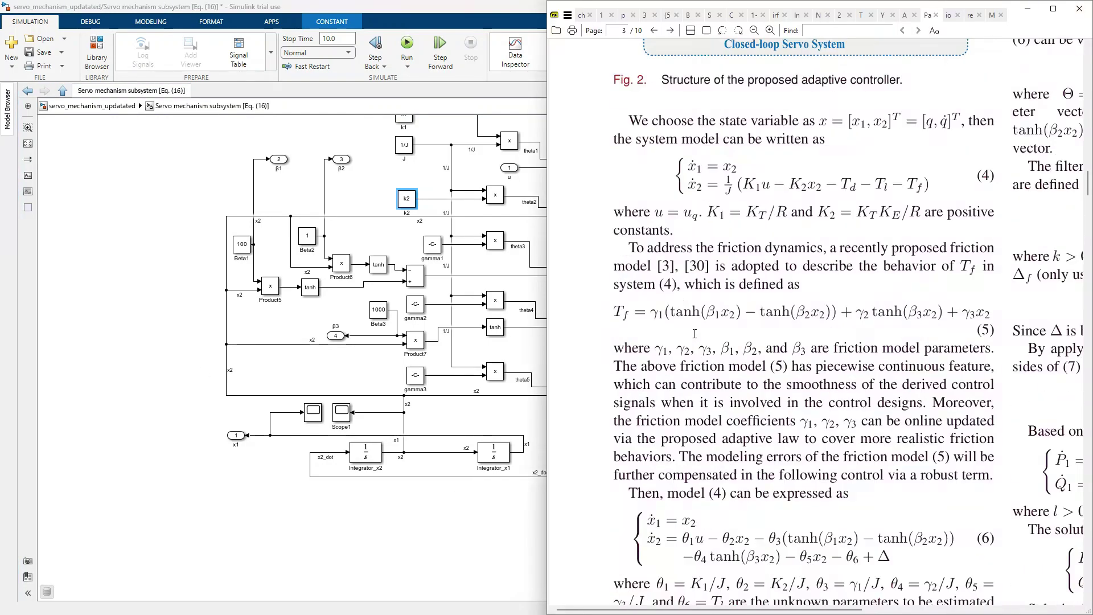
{"action": "scroll", "coordinate": [710, 216], "scroll_direction": "up", "scroll_amount": 1}
{"action": "scroll", "coordinate": [712, 228], "scroll_direction": "down", "scroll_amount": 3}
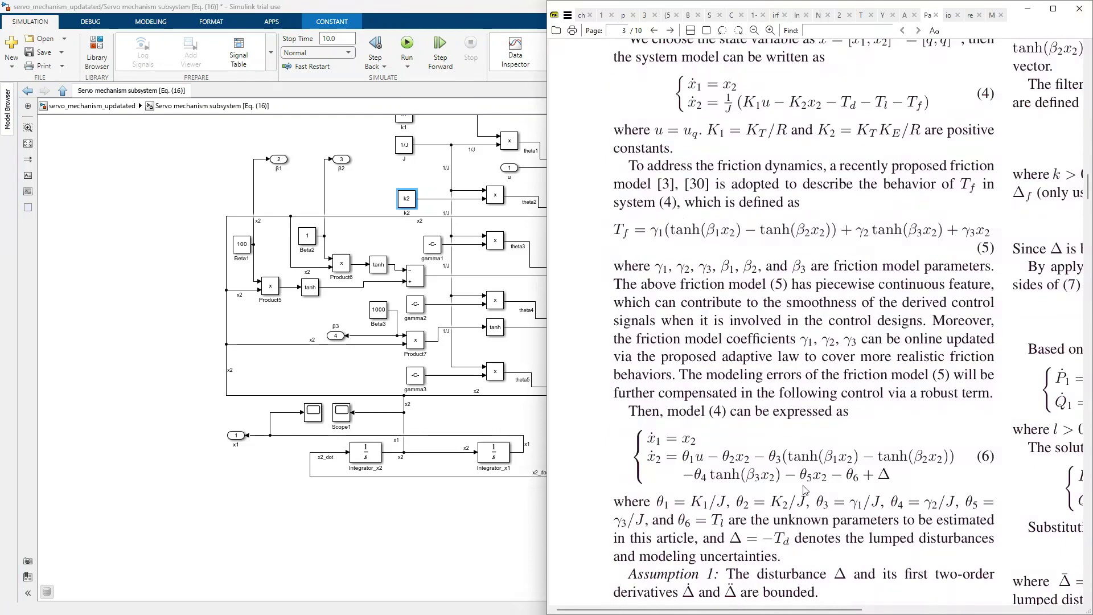
{"action": "scroll", "coordinate": [865, 470], "scroll_direction": "down", "scroll_amount": 1}
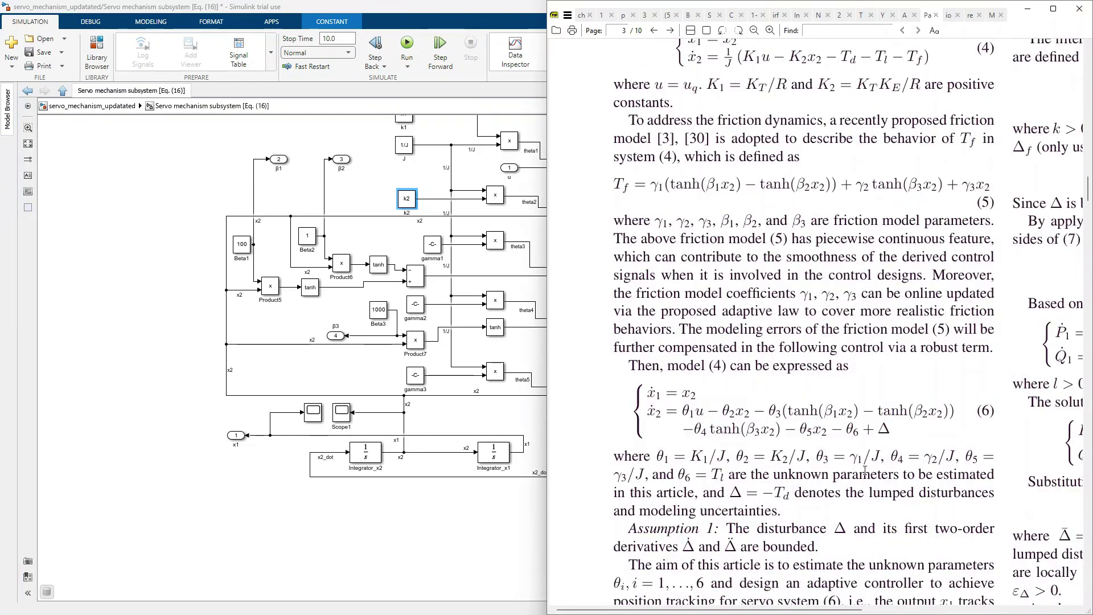
Step: Return to the top-level Simulink model and rename the subsystem as "Servo mechanism subsystem [Eq. (6)]"
{"action": "left_click", "coordinate": [62, 91]}
{"action": "scroll", "coordinate": [516, 276], "scroll_direction": "down", "scroll_amount": 2}
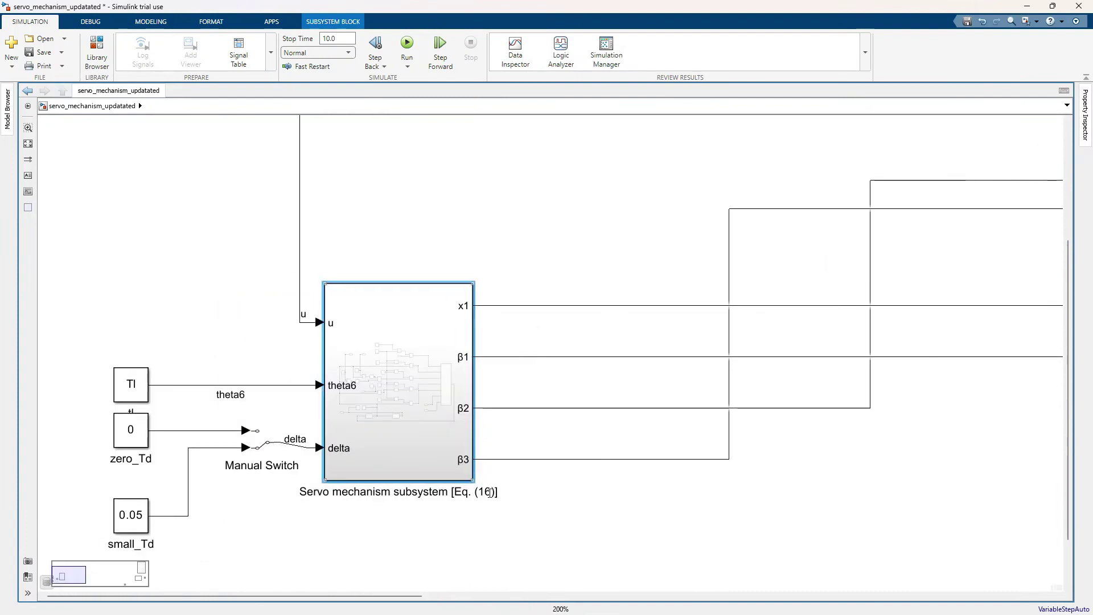
{"action": "left_click", "coordinate": [487, 507]}
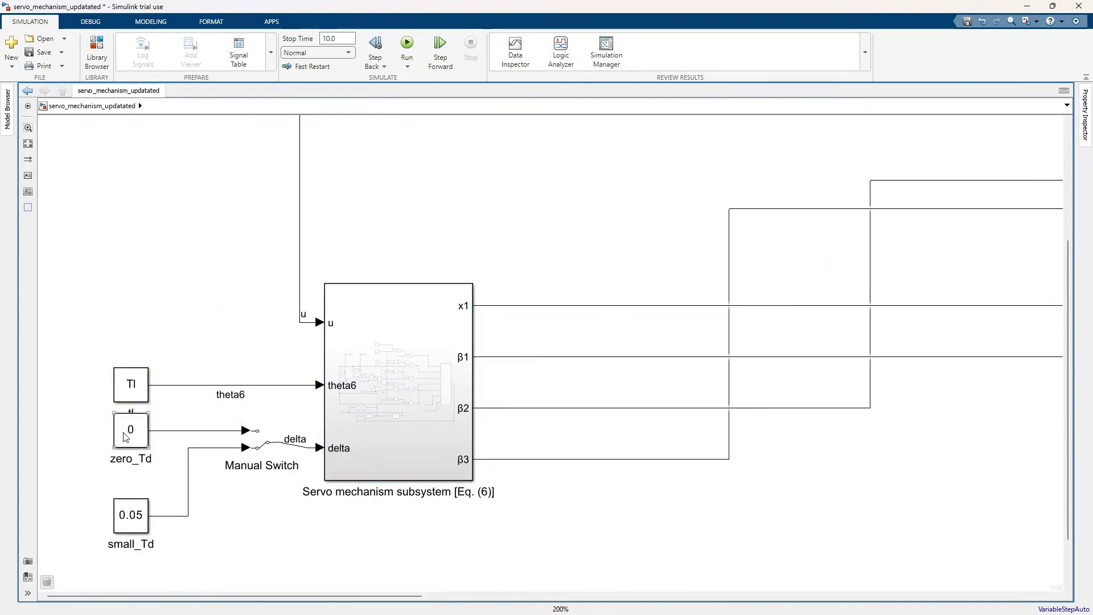
Step: Move the zero_Td block down clear of the tl label and shift the Manual Switch farther from the subsystem
{"action": "left_click_drag", "start_coordinate": [123, 446], "coordinate": [121, 463]}
{"action": "left_click", "coordinate": [120, 538]}
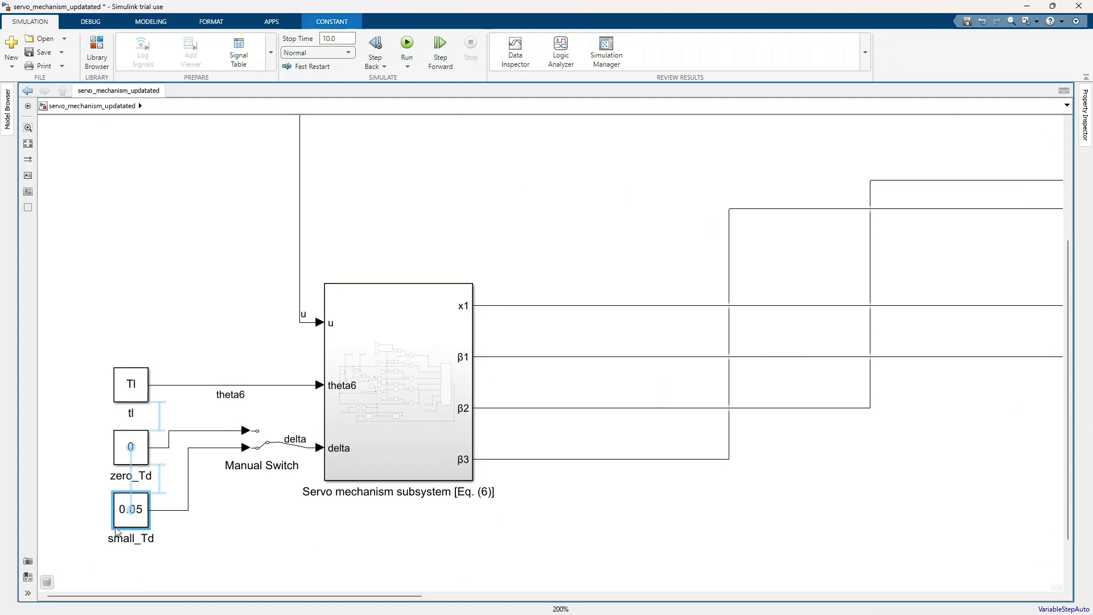
{"action": "left_click_drag", "start_coordinate": [259, 453], "coordinate": [242, 456]}
{"action": "left_click_drag", "start_coordinate": [147, 461], "coordinate": [153, 461]}
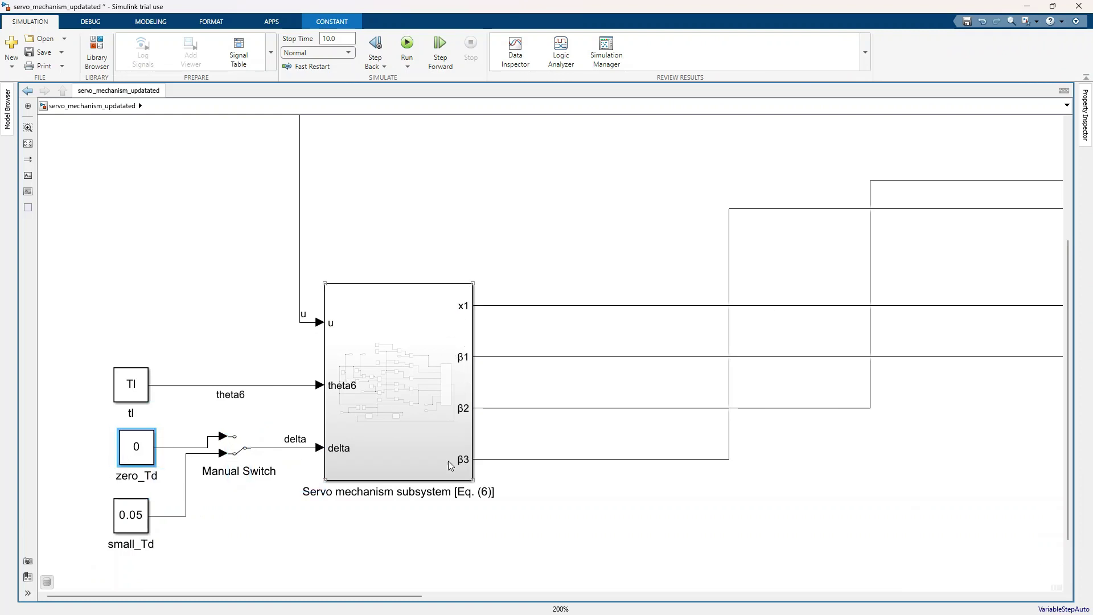
Step: Open the renamed servo mechanism subsystem to review its diagram, and return to the top-level model
{"action": "scroll", "coordinate": [329, 433], "scroll_direction": "down", "scroll_amount": 2}
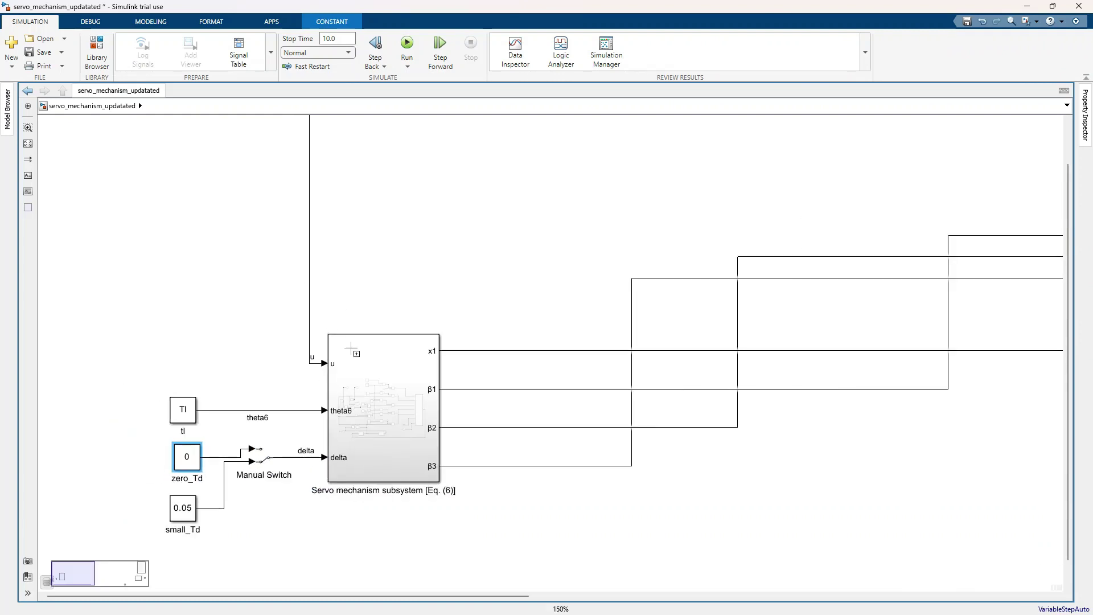
{"action": "scroll", "coordinate": [323, 373], "scroll_direction": "up", "scroll_amount": 2}
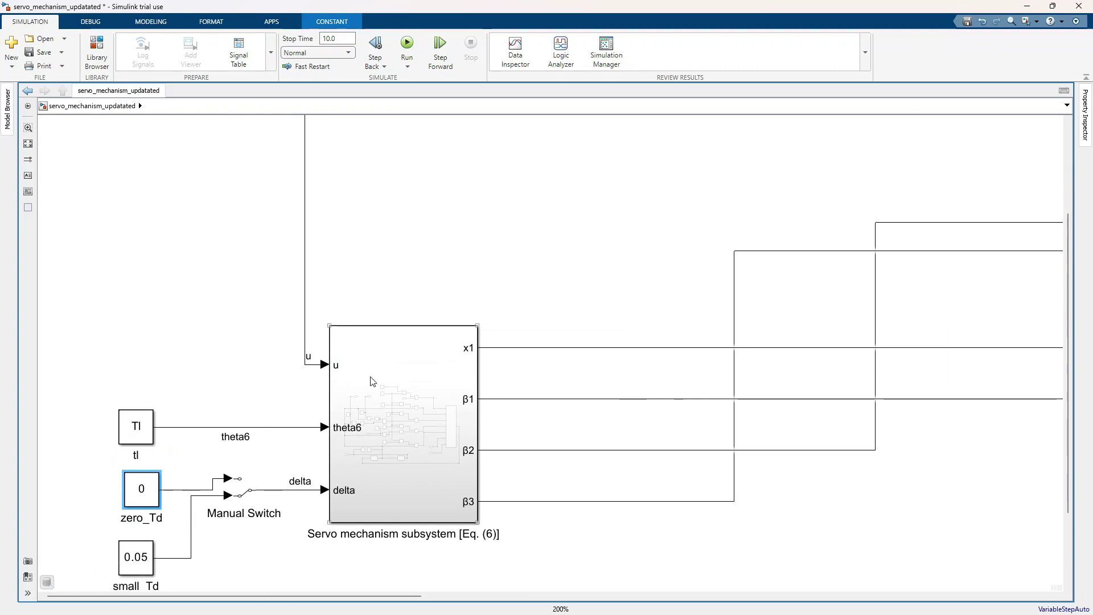
{"action": "double_click", "coordinate": [386, 377]}
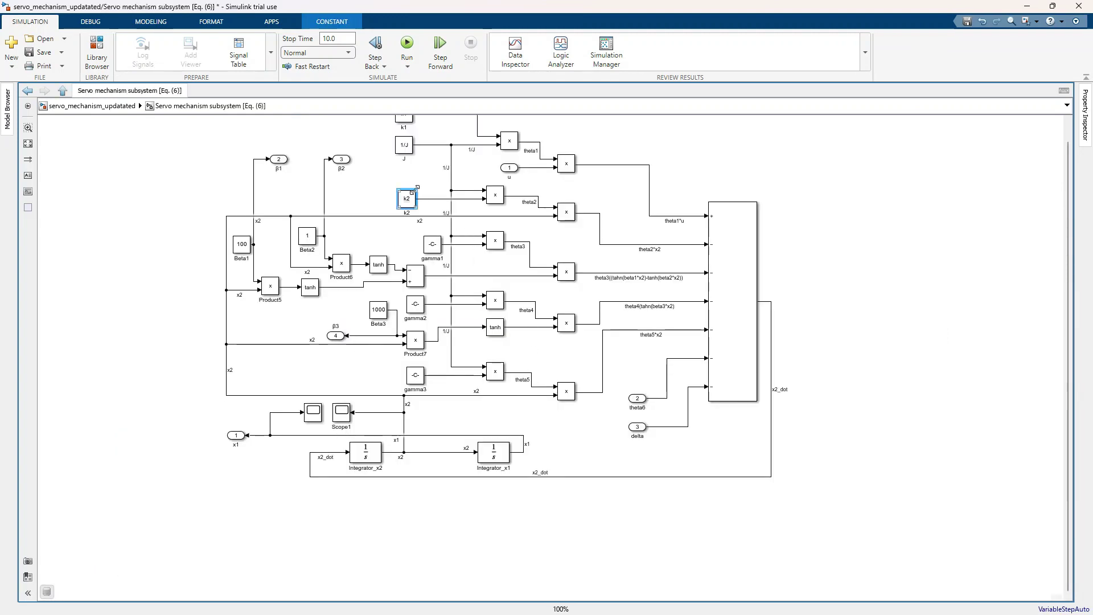
{"action": "scroll", "coordinate": [413, 188], "scroll_direction": "up", "scroll_amount": 2}
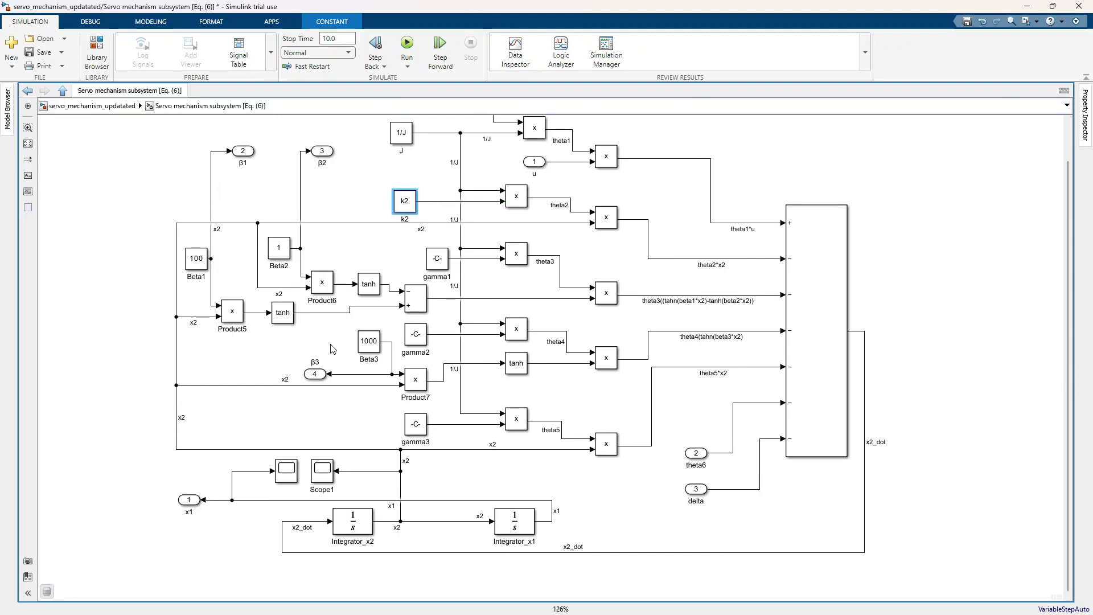
{"action": "left_click", "coordinate": [64, 91]}
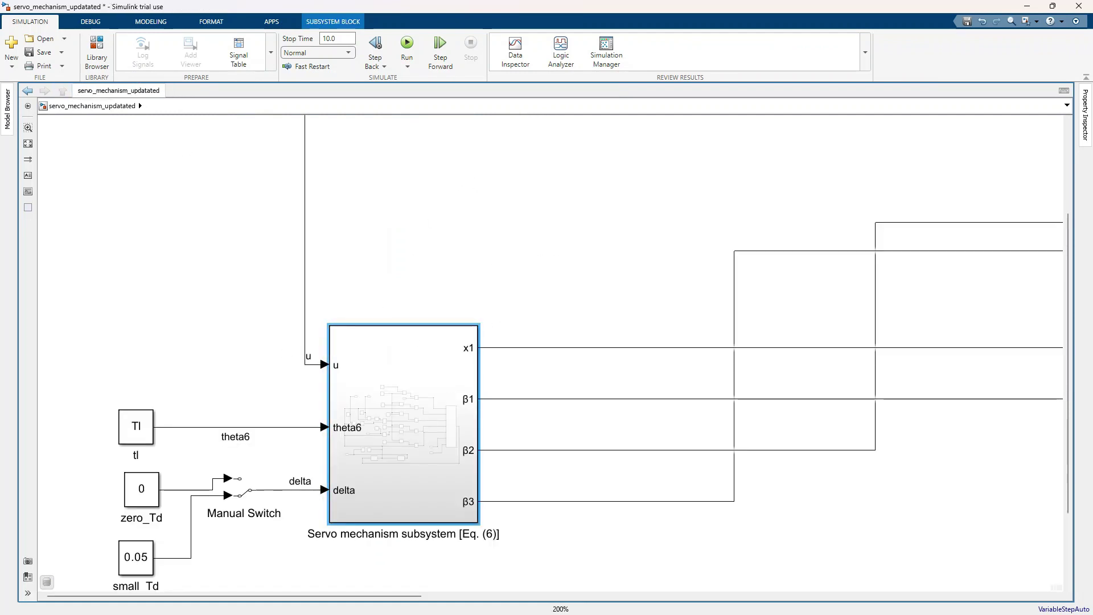
Step: Switch to the paper's "Adaptive Controller Design With RISE" section and highlight equation (16) with its introductory text
{"action": "key", "text": "alt+Tab"}
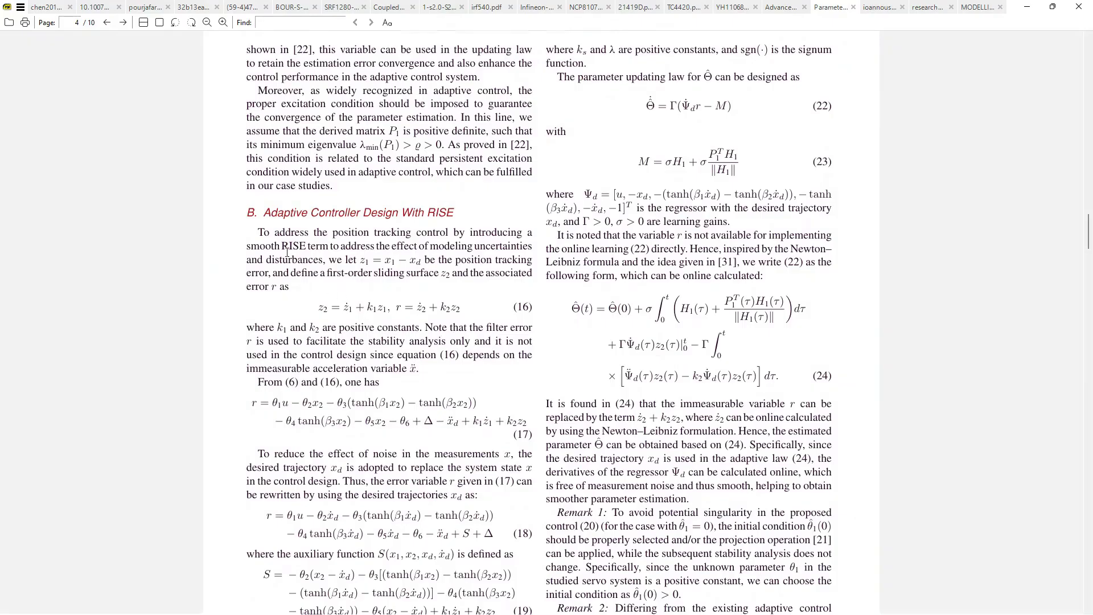
{"action": "scroll", "coordinate": [445, 306], "scroll_direction": "down", "scroll_amount": 1}
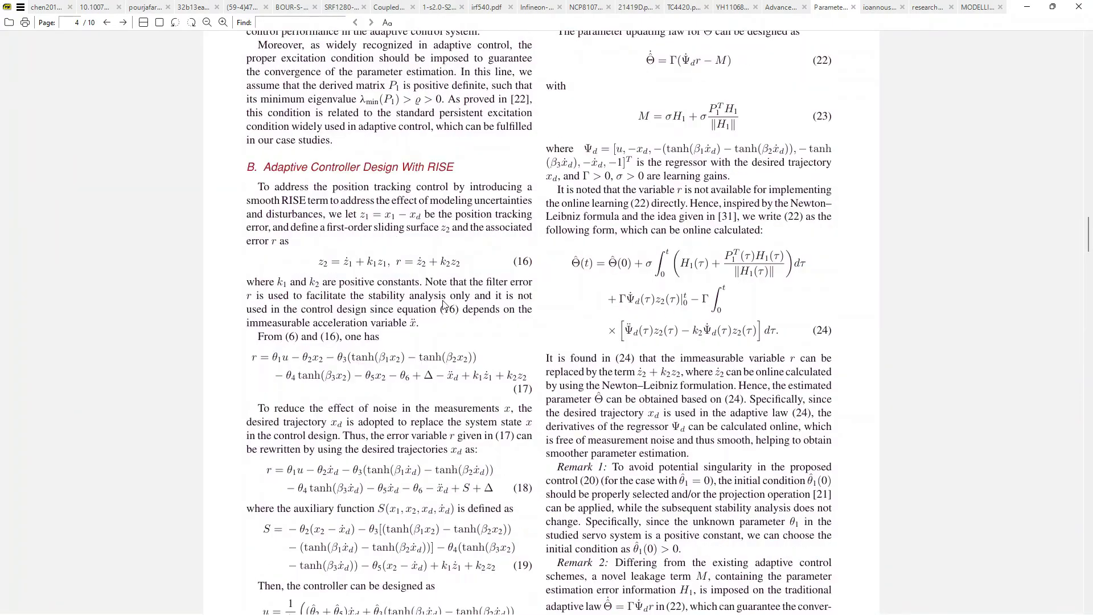
{"action": "left_click_drag", "start_coordinate": [534, 259], "coordinate": [395, 243]}
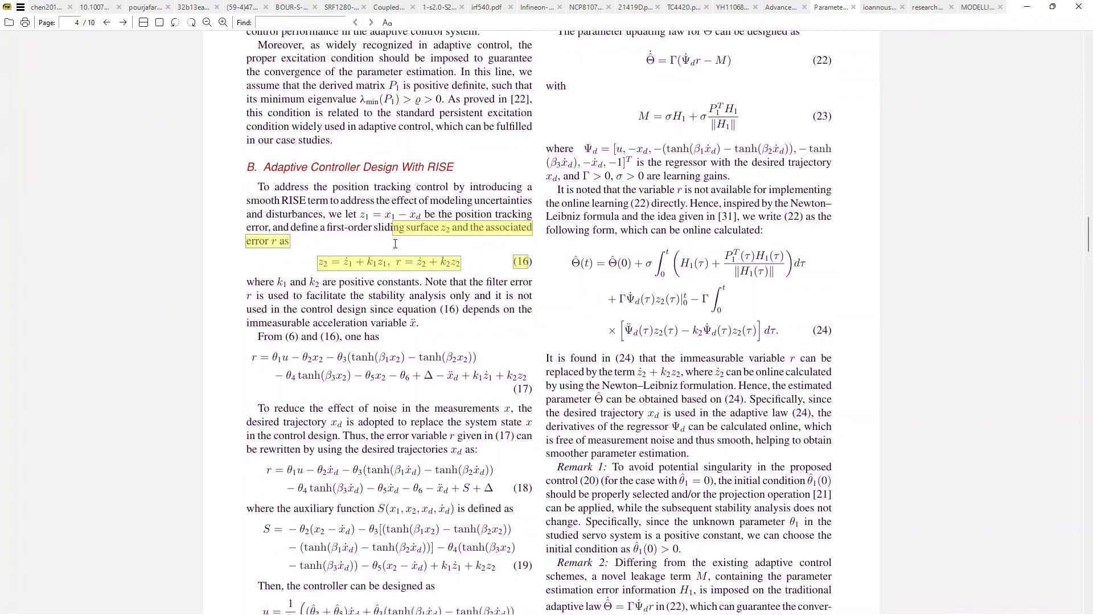
{"action": "left_click", "coordinate": [299, 218]}
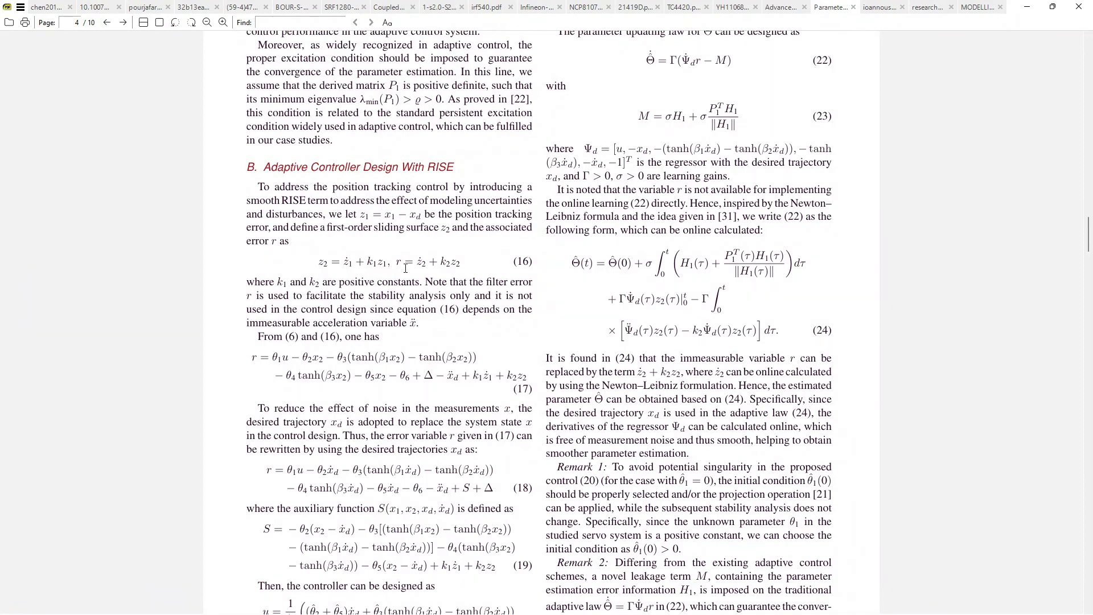
Step: Highlight the expression for r and the z2 term in equation (16), plus the tracking error definition z1 = x1 − xd
{"action": "left_click_drag", "start_coordinate": [417, 262], "coordinate": [463, 263]}
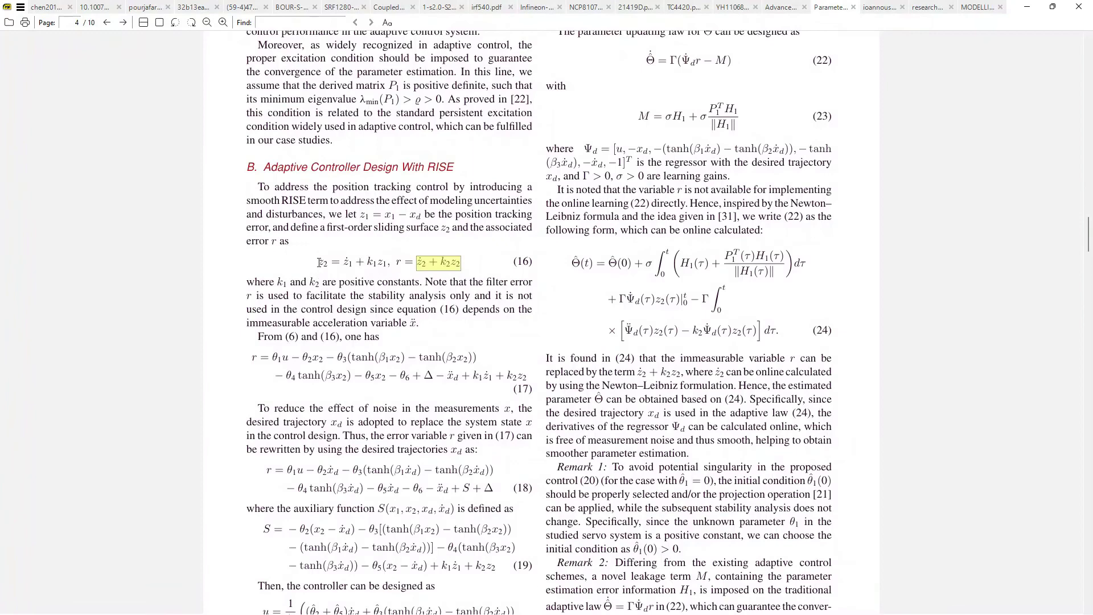
{"action": "left_click_drag", "start_coordinate": [318, 262], "coordinate": [331, 263]}
{"action": "left_click", "coordinate": [348, 262]}
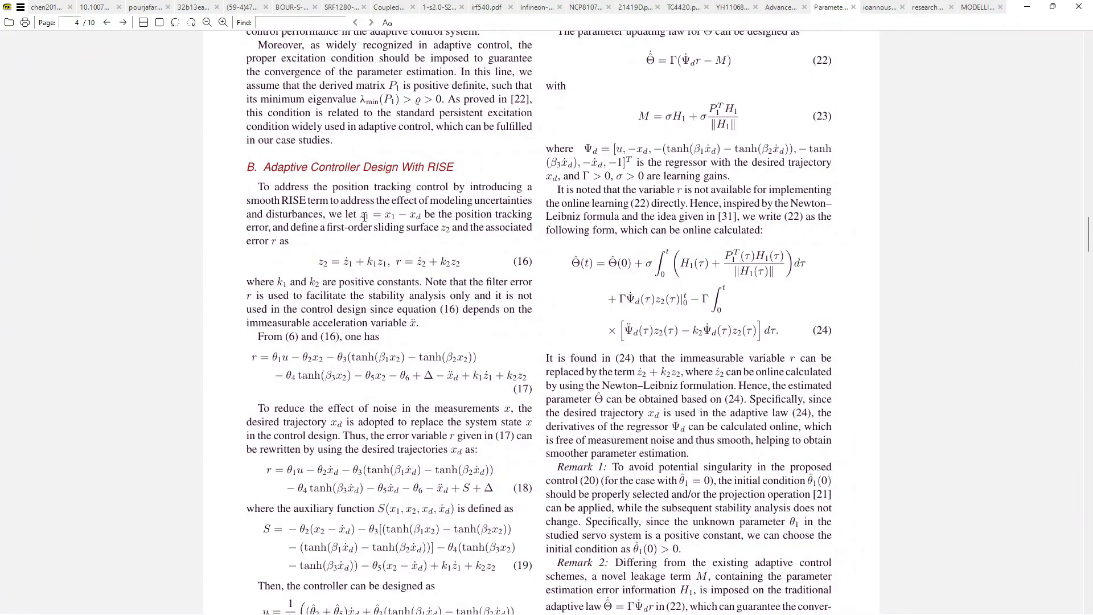
{"action": "left_click_drag", "start_coordinate": [424, 215], "coordinate": [356, 216]}
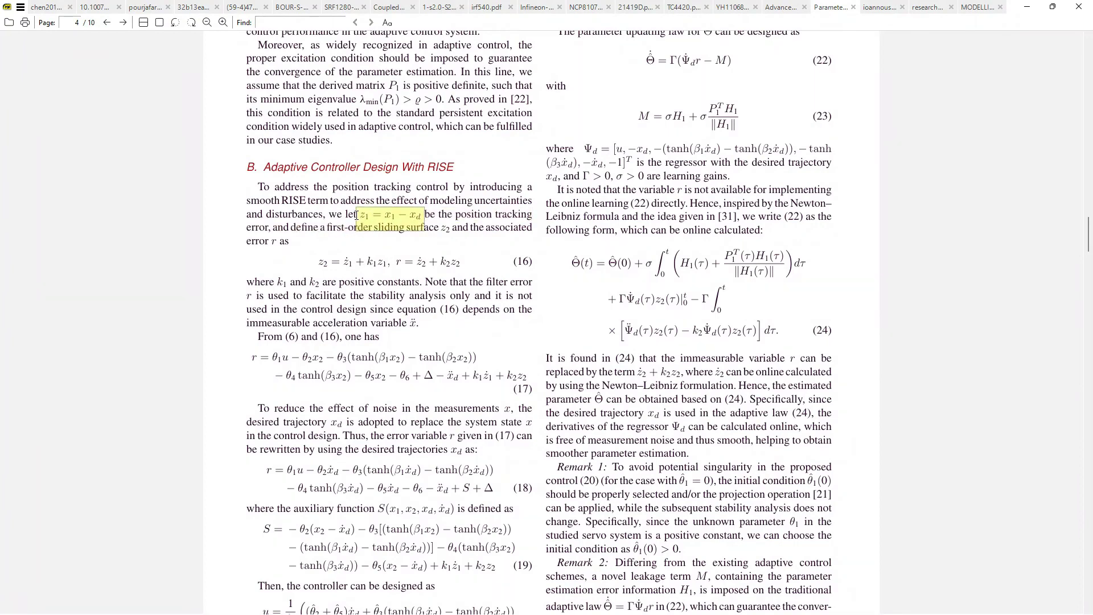
{"action": "left_click", "coordinate": [406, 289]}
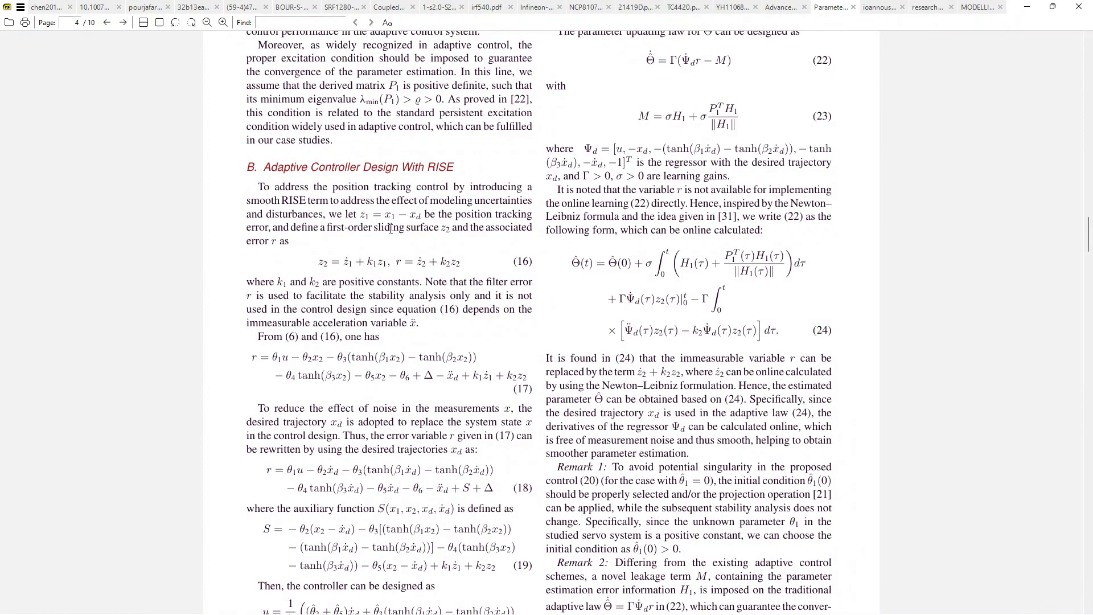
Step: Look through equations (16) to (20) in the RISE controller section, and highlight x1 − xd in the tracking error definition
{"action": "scroll", "coordinate": [349, 355], "scroll_direction": "down", "scroll_amount": 1}
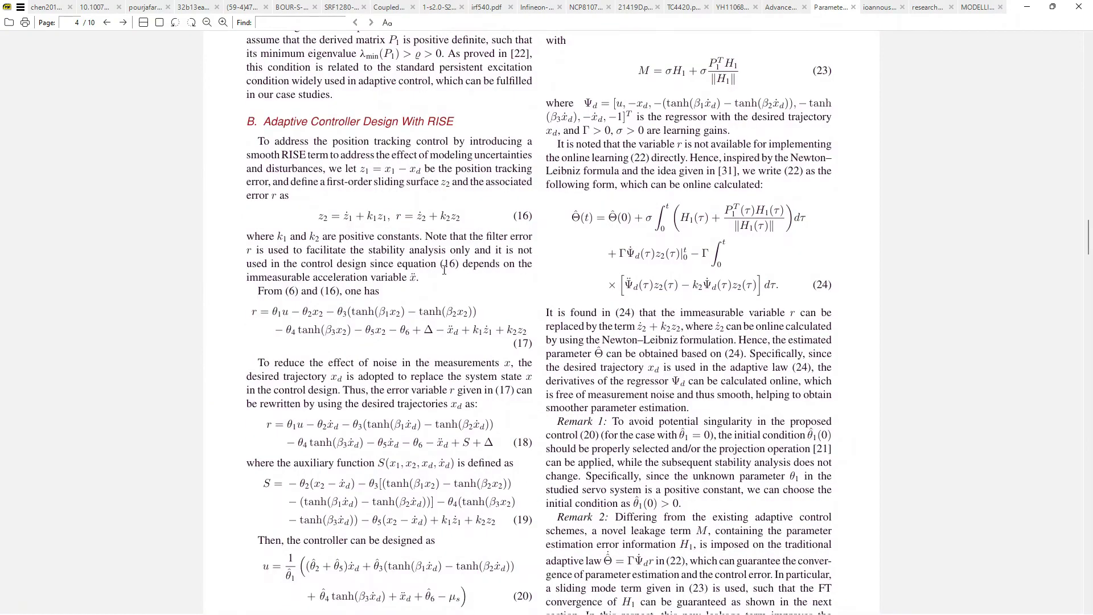
{"action": "scroll", "coordinate": [530, 297], "scroll_direction": "up", "scroll_amount": 2}
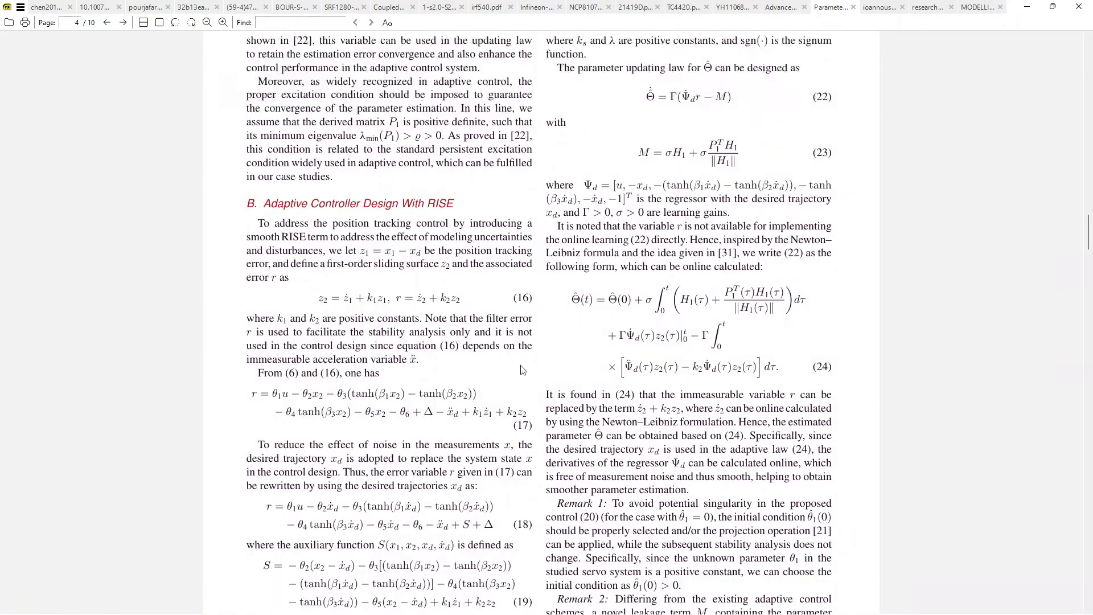
{"action": "scroll", "coordinate": [520, 399], "scroll_direction": "down", "scroll_amount": 3}
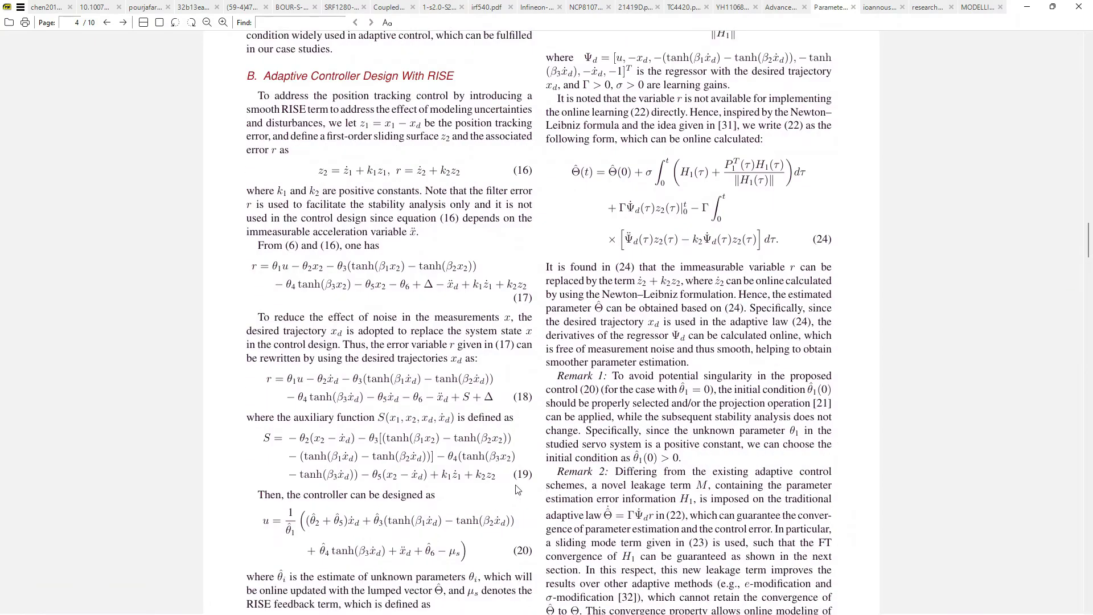
{"action": "scroll", "coordinate": [408, 473], "scroll_direction": "up", "scroll_amount": 3}
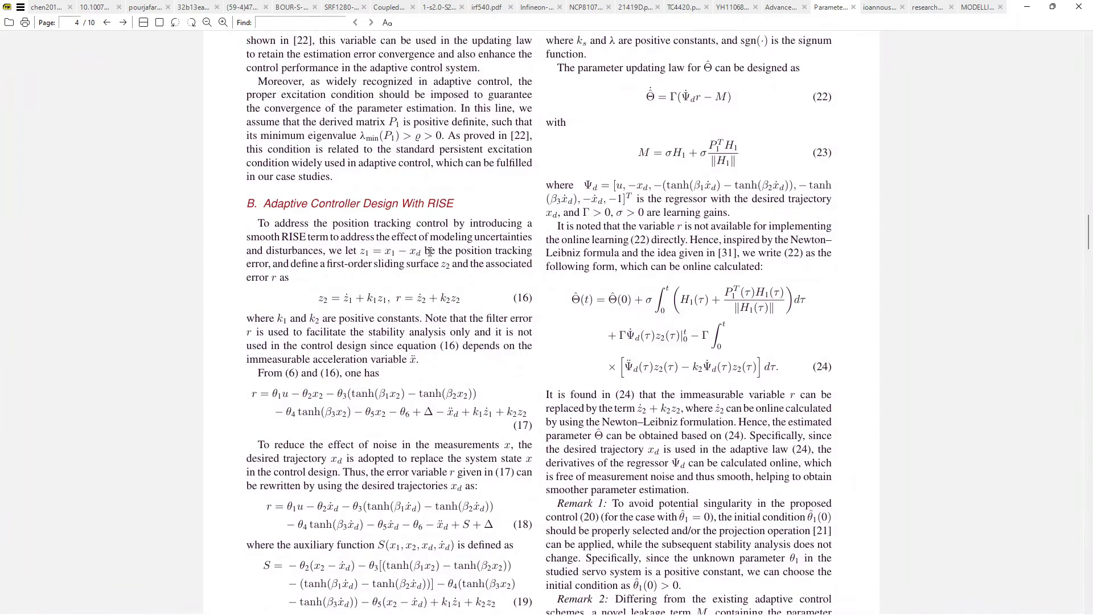
{"action": "scroll", "coordinate": [274, 439], "scroll_direction": "down", "scroll_amount": 3}
{"action": "scroll", "coordinate": [346, 314], "scroll_direction": "up", "scroll_amount": 3}
{"action": "left_click_drag", "start_coordinate": [382, 249], "coordinate": [415, 257]}
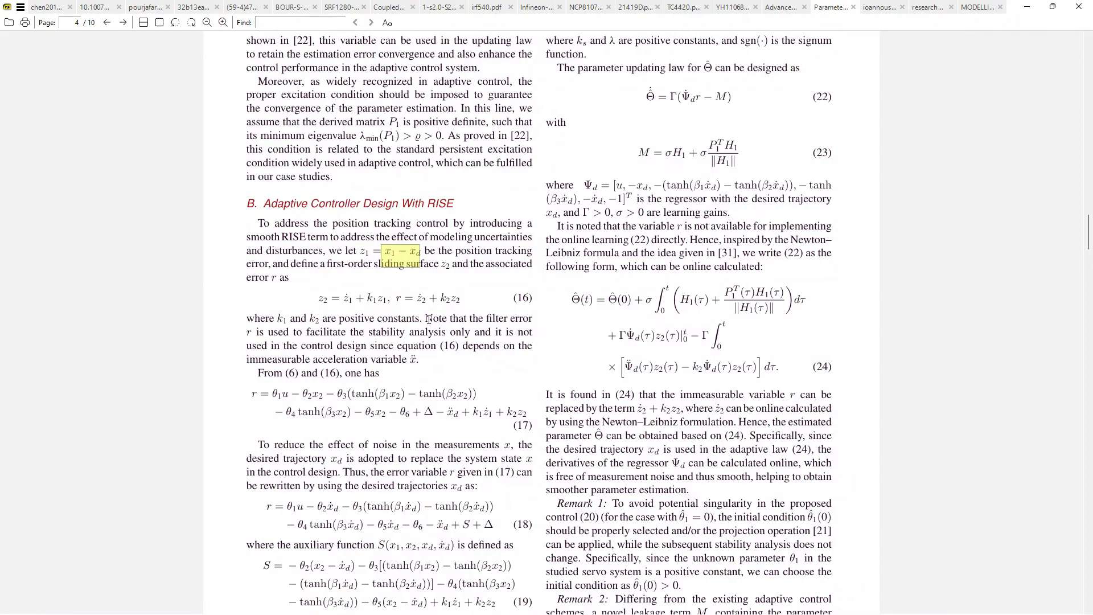
Step: Compare model (6) with the tracking error definition in the RISE section, and highlight xd in that definition
{"action": "scroll", "coordinate": [427, 316], "scroll_direction": "up", "scroll_amount": 10}
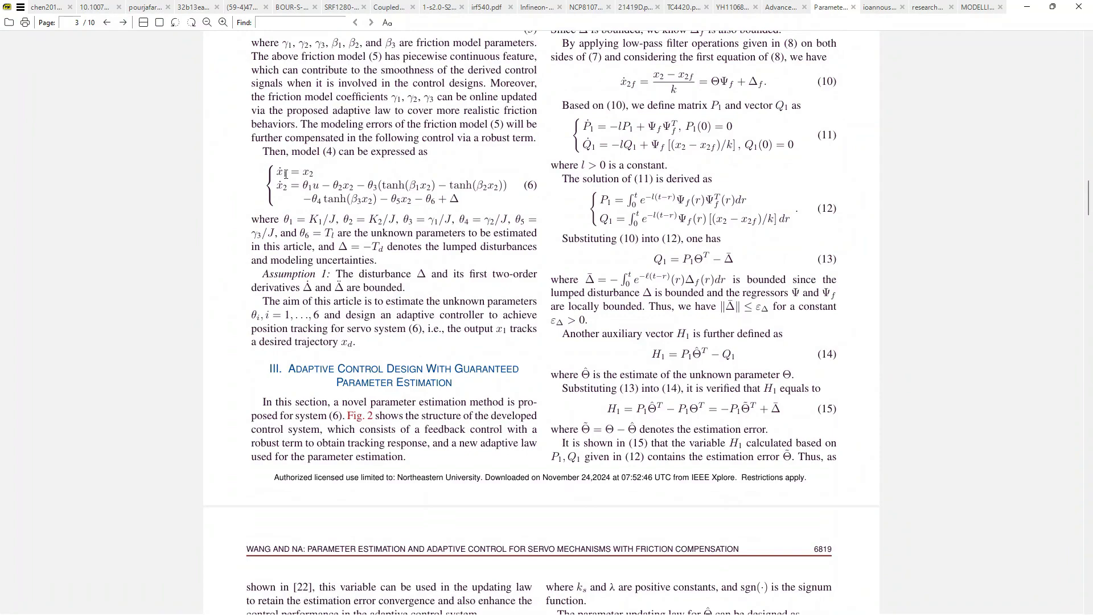
{"action": "scroll", "coordinate": [450, 324], "scroll_direction": "down", "scroll_amount": 7}
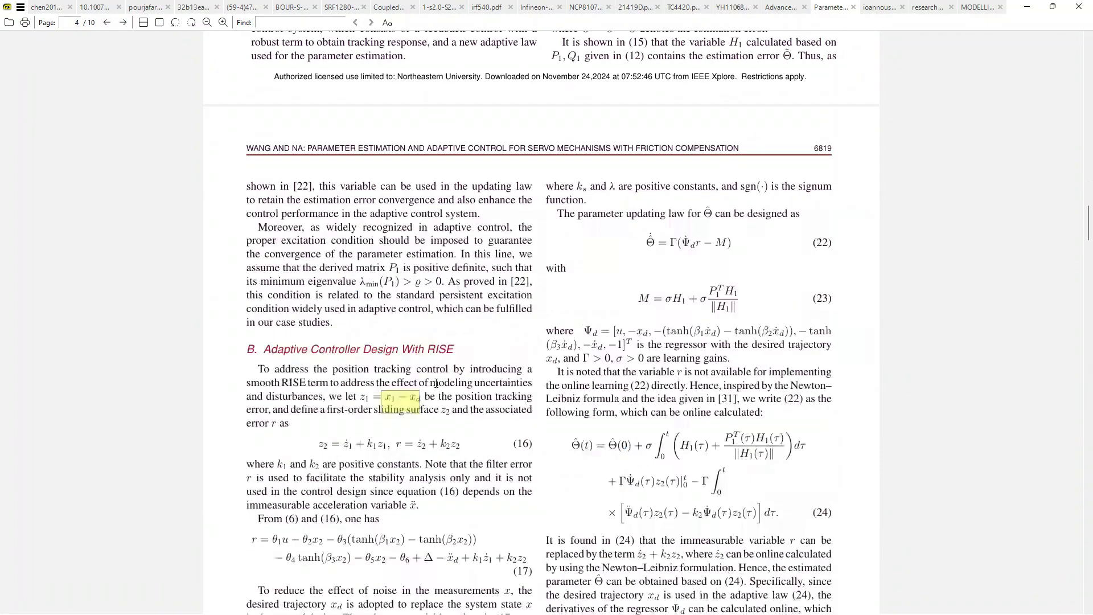
{"action": "double_click", "coordinate": [414, 397]}
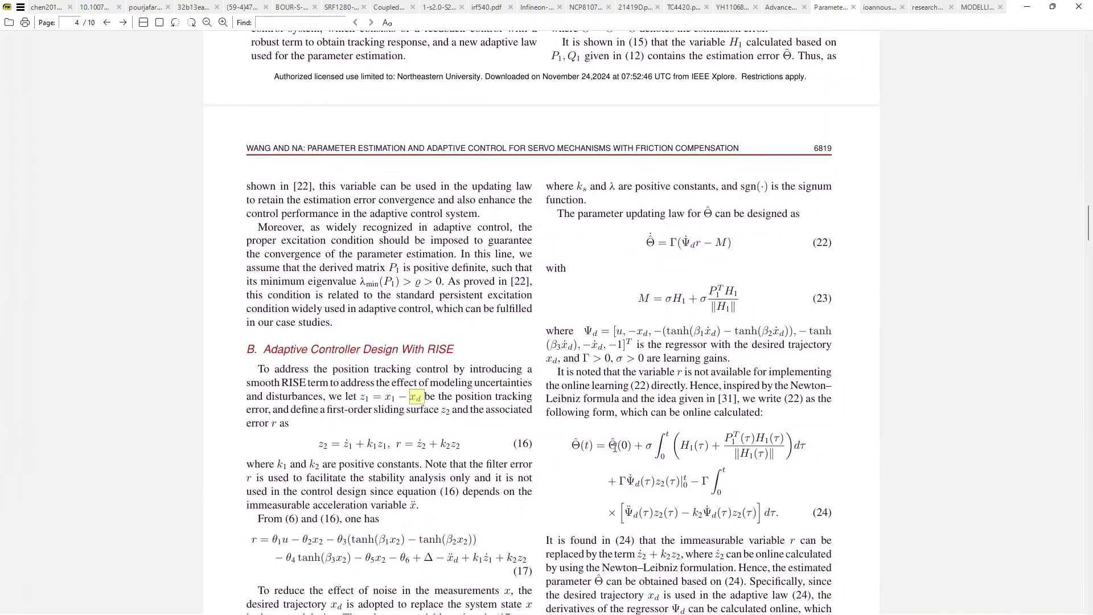
Step: Find the sinusoidal reference signal in the paper's Simulations section and highlight xd = 0.1 sin(2πt), including the sine expression alone
{"action": "scroll", "coordinate": [667, 427], "scroll_direction": "down", "scroll_amount": 9}
{"action": "scroll", "coordinate": [664, 428], "scroll_direction": "down", "scroll_amount": 16}
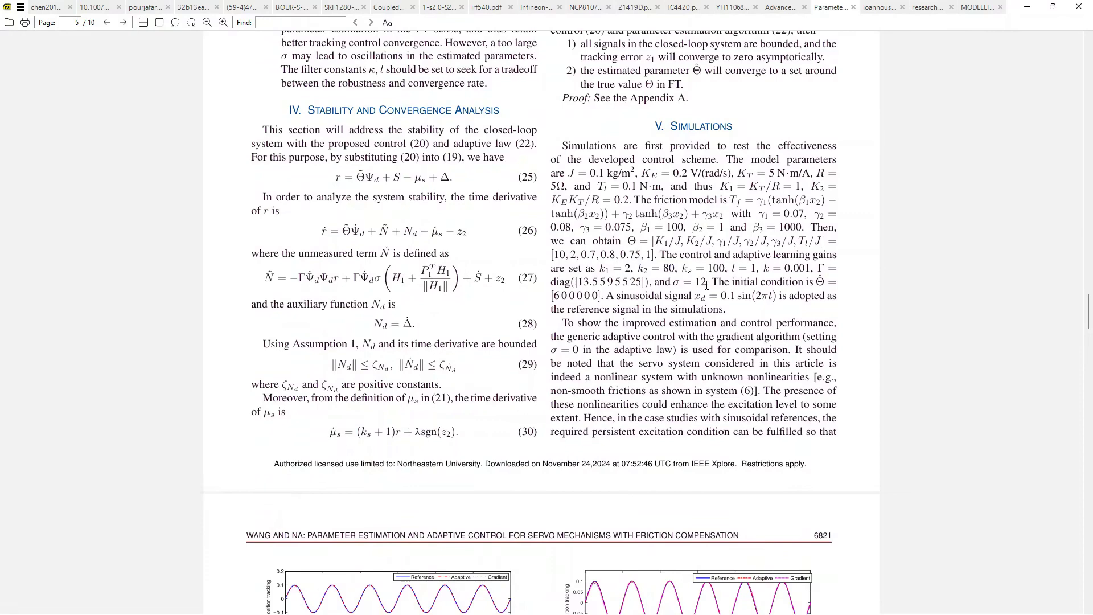
{"action": "left_click_drag", "start_coordinate": [693, 297], "coordinate": [779, 299]}
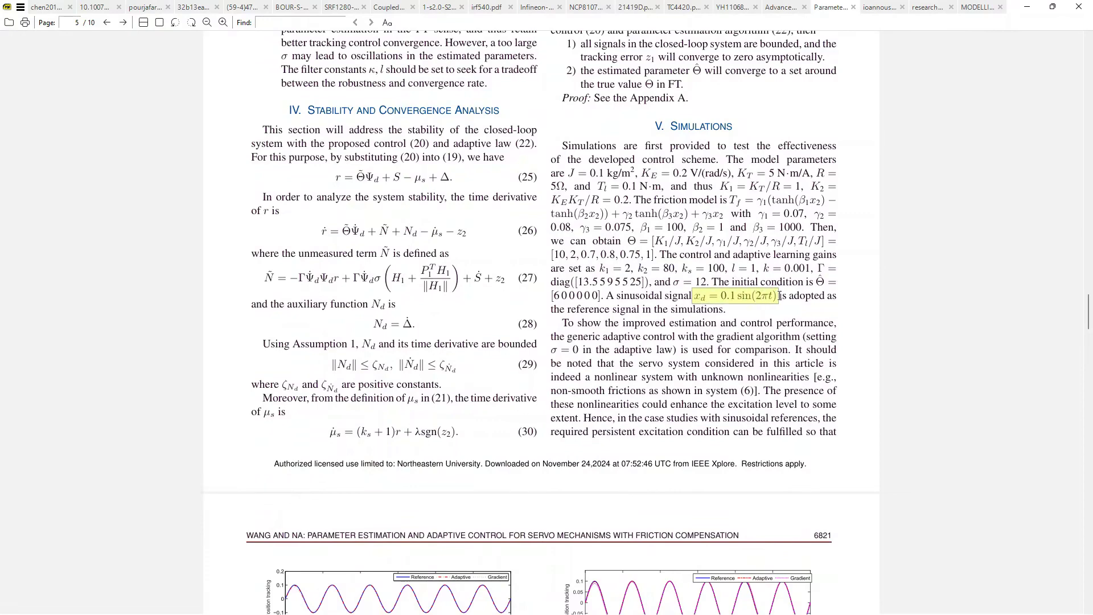
{"action": "left_click", "coordinate": [721, 296]}
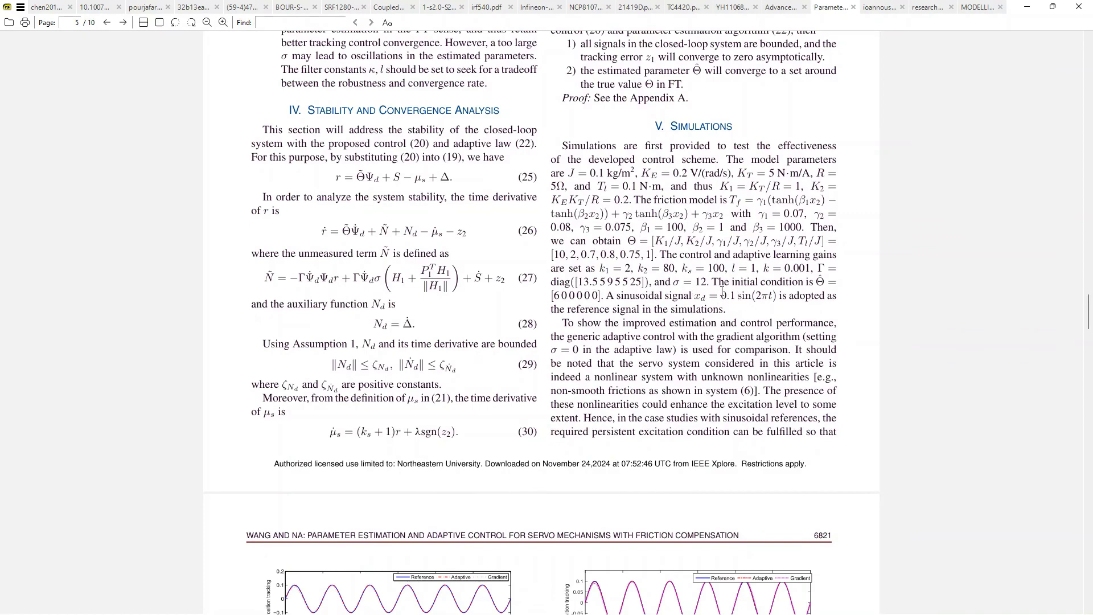
{"action": "left_click_drag", "start_coordinate": [725, 296], "coordinate": [767, 299]}
{"action": "left_click_drag", "start_coordinate": [726, 298], "coordinate": [782, 302]}
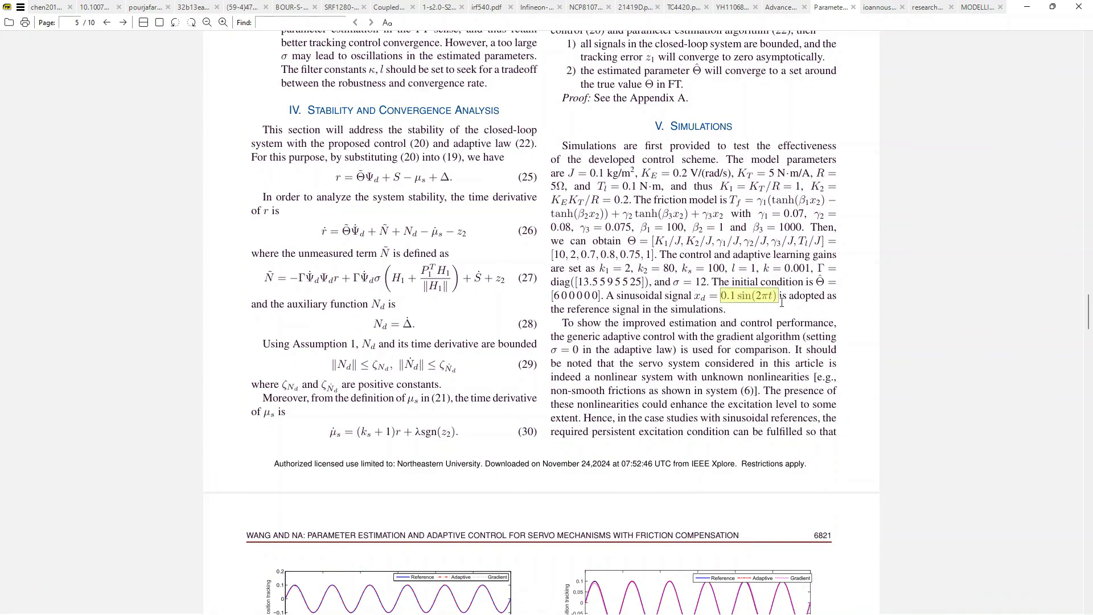
{"action": "left_click", "coordinate": [767, 302]}
Step: Return to equation (16) in the RISE section and highlight the gain k2 in the expression for r
{"action": "scroll", "coordinate": [708, 336], "scroll_direction": "up", "scroll_amount": 15}
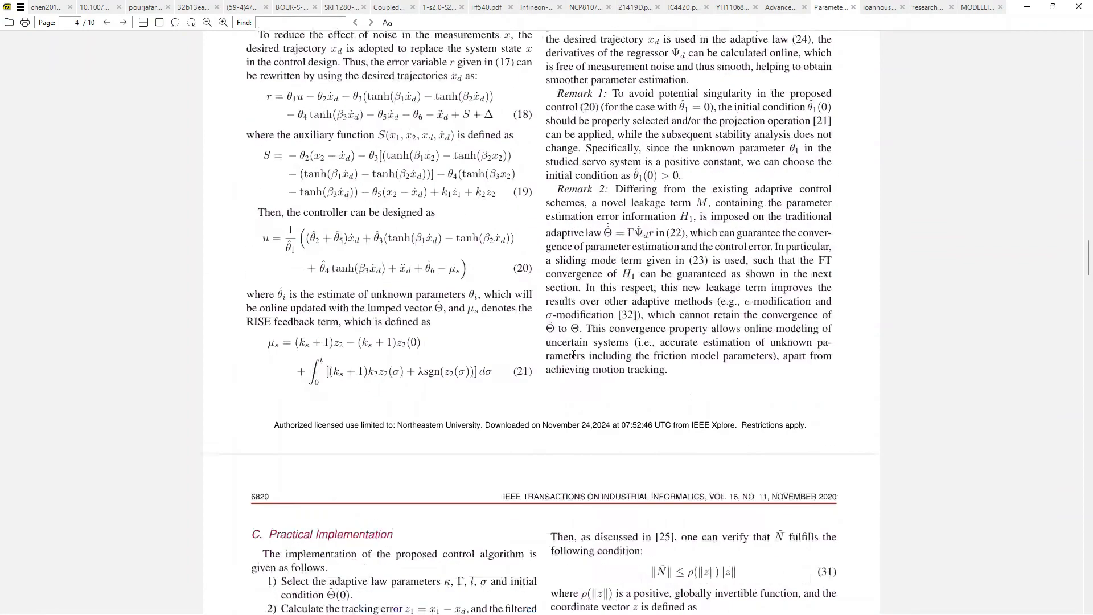
{"action": "scroll", "coordinate": [574, 355], "scroll_direction": "up", "scroll_amount": 4}
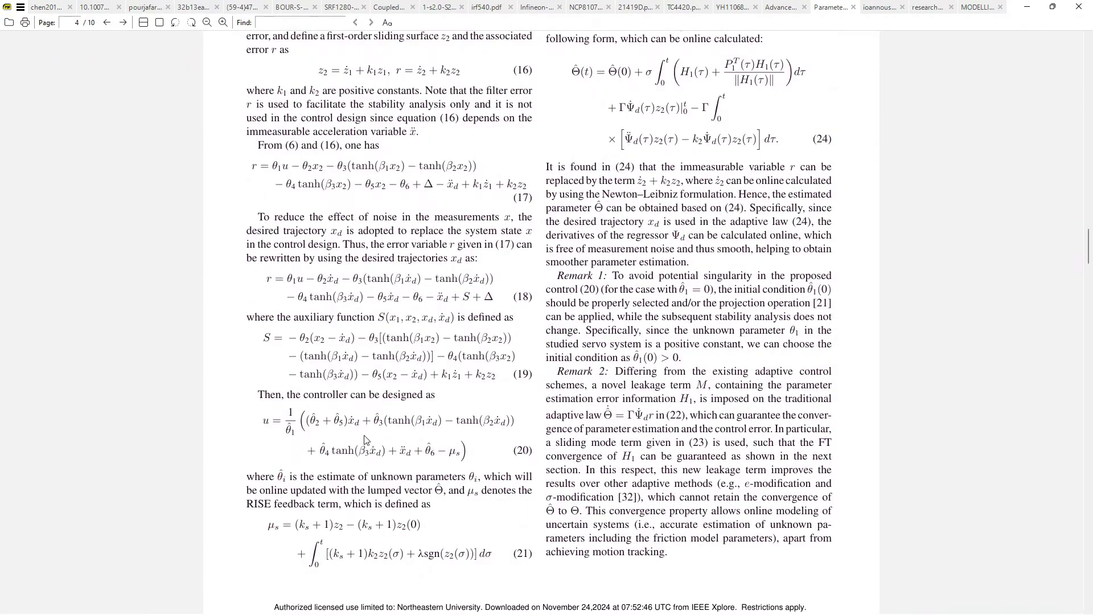
{"action": "scroll", "coordinate": [316, 454], "scroll_direction": "up", "scroll_amount": 7}
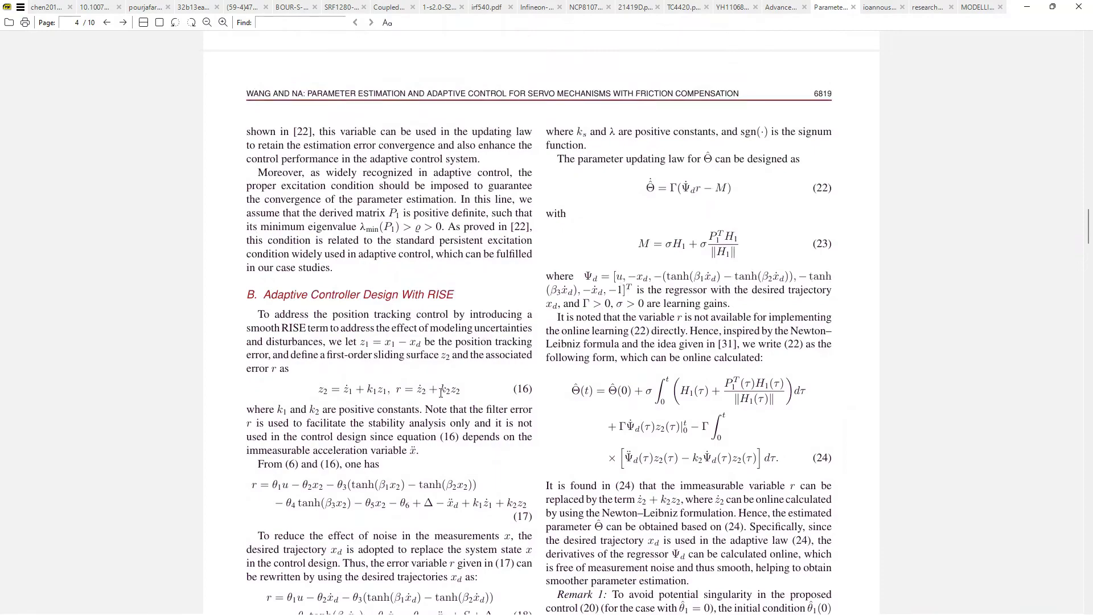
{"action": "left_click_drag", "start_coordinate": [441, 393], "coordinate": [455, 390]}
{"action": "left_click", "coordinate": [454, 389]}
Step: Look up the control gains k1 and k2 in the Simulations section and highlight them
{"action": "scroll", "coordinate": [367, 388], "scroll_direction": "down", "scroll_amount": 20}
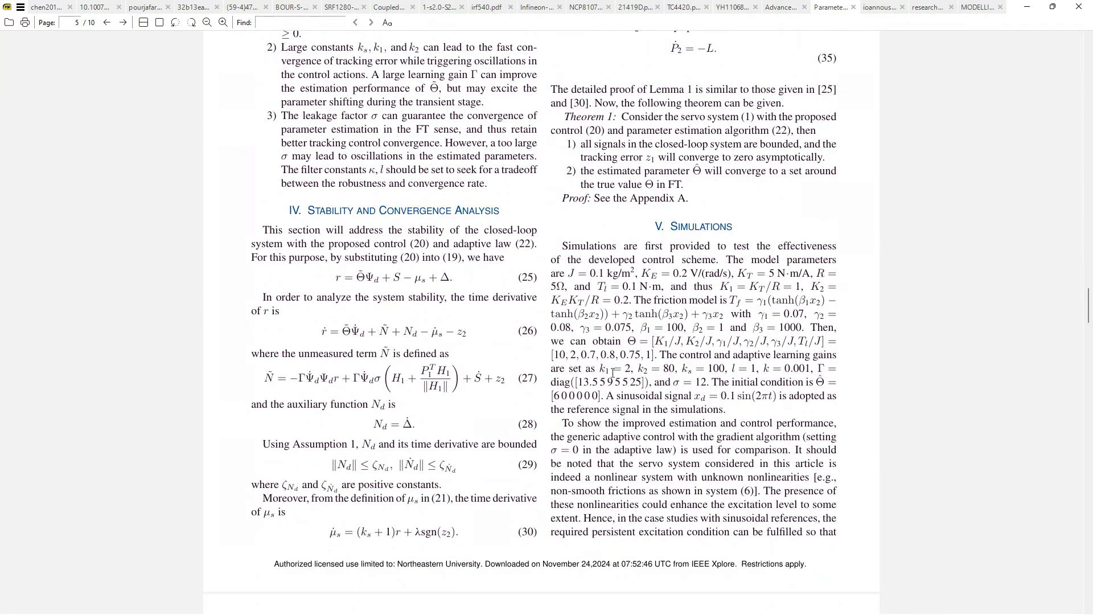
{"action": "left_click_drag", "start_coordinate": [599, 371], "coordinate": [664, 370]}
{"action": "left_click", "coordinate": [682, 355]}
{"action": "left_click_drag", "start_coordinate": [664, 342], "coordinate": [715, 343]}
{"action": "left_click", "coordinate": [672, 340]}
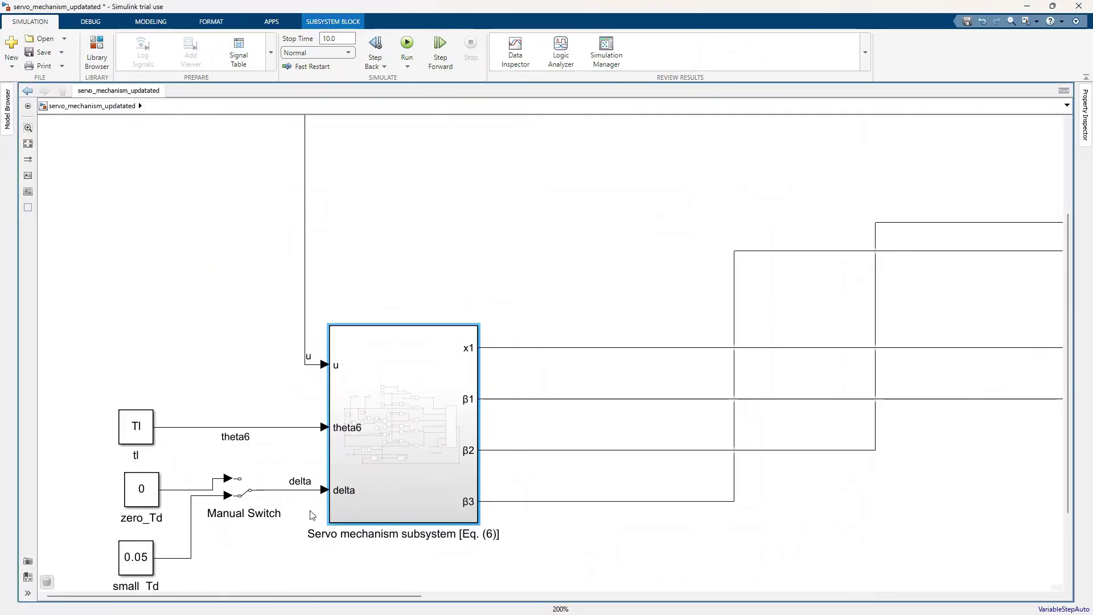
Step: Switch to the Simulink model, locate the "Tracking Error and Sliding Surface [Eq. (16)]" subsystem and open it
{"action": "scroll", "coordinate": [348, 412], "scroll_direction": "down", "scroll_amount": 5}
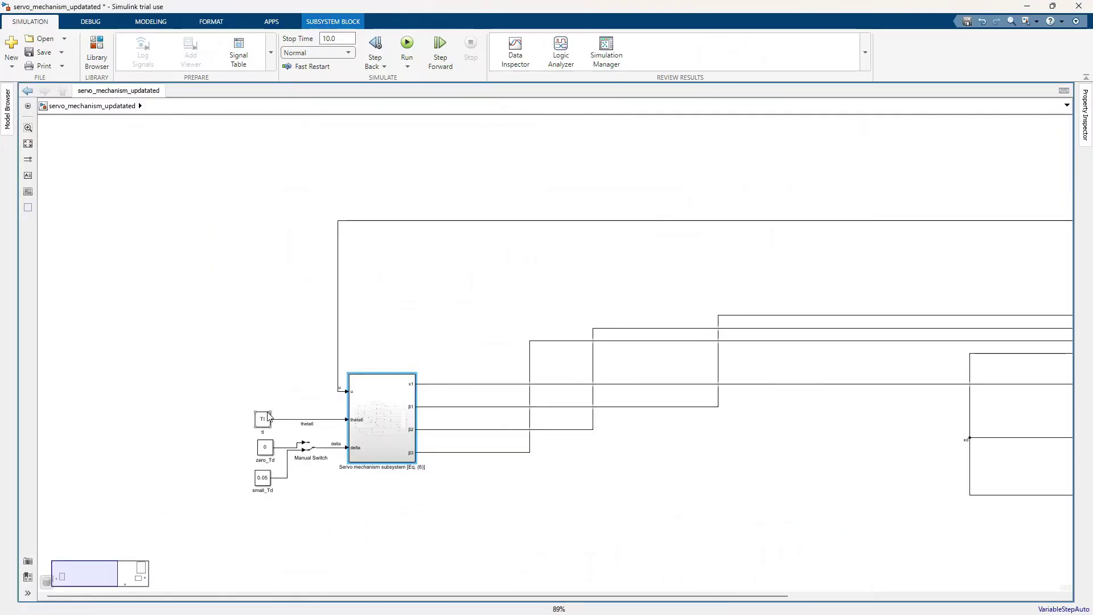
{"action": "scroll", "coordinate": [531, 403], "scroll_direction": "down", "scroll_amount": 3}
{"action": "scroll", "coordinate": [627, 410], "scroll_direction": "up", "scroll_amount": 3}
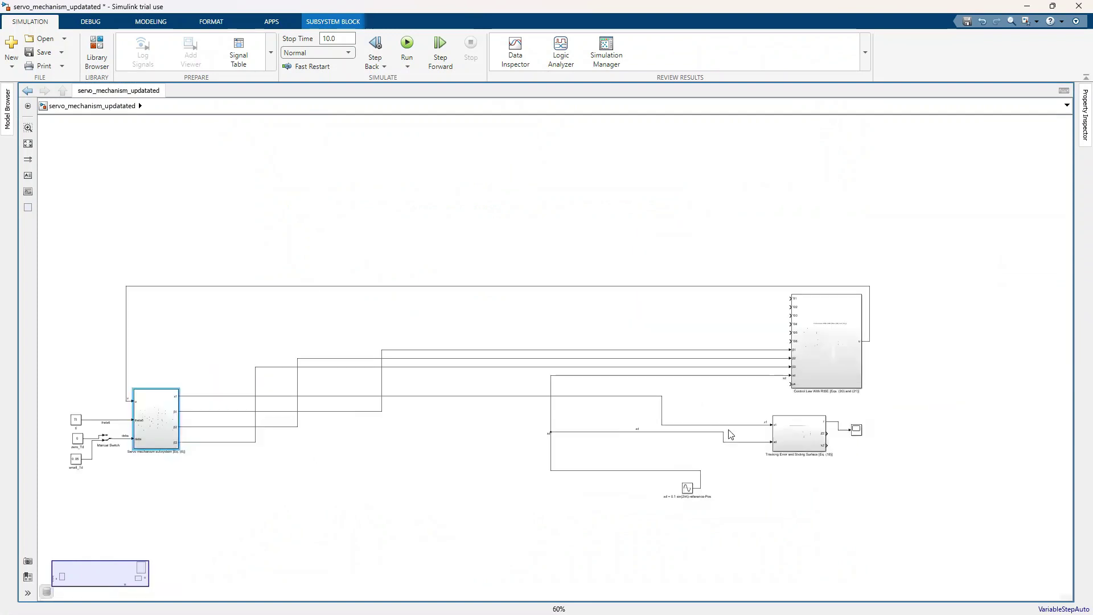
{"action": "scroll", "coordinate": [811, 484], "scroll_direction": "up", "scroll_amount": 4}
{"action": "scroll", "coordinate": [811, 353], "scroll_direction": "up", "scroll_amount": 7}
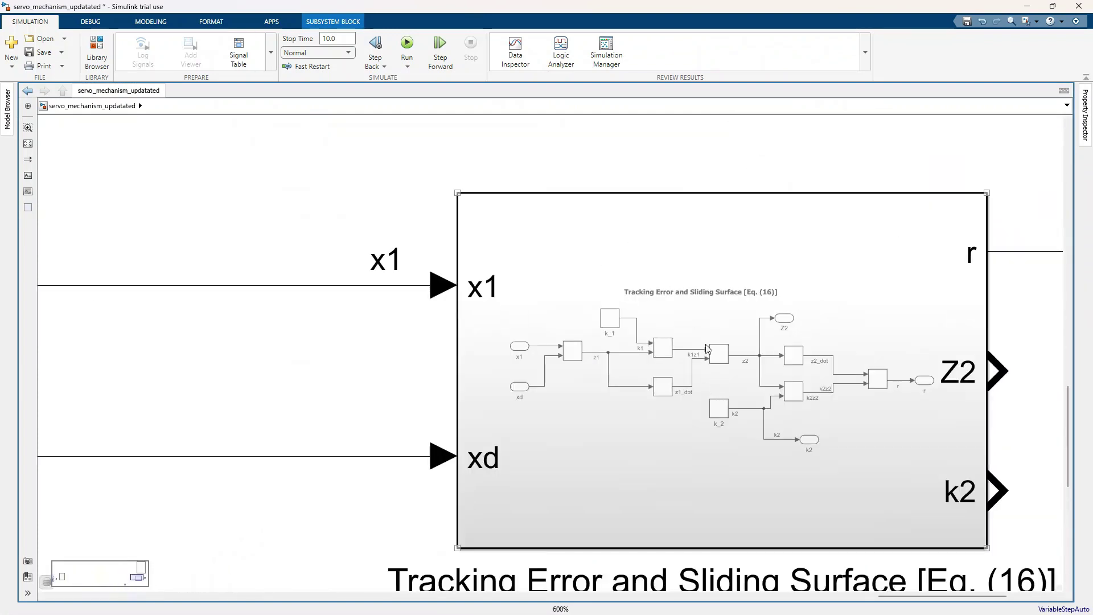
{"action": "scroll", "coordinate": [589, 303], "scroll_direction": "down", "scroll_amount": 1}
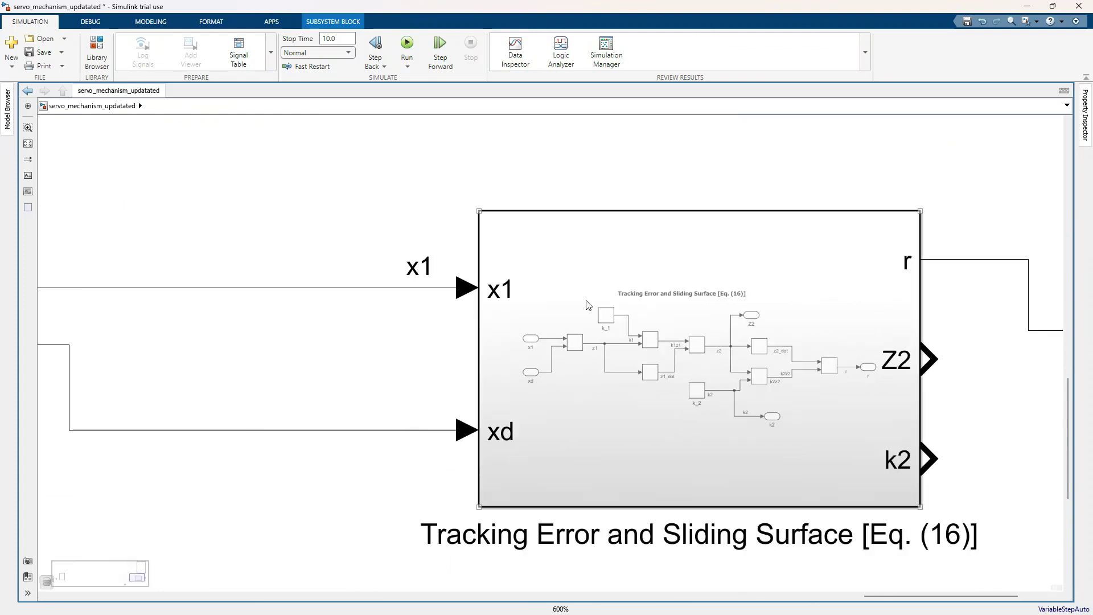
{"action": "double_click", "coordinate": [693, 352]}
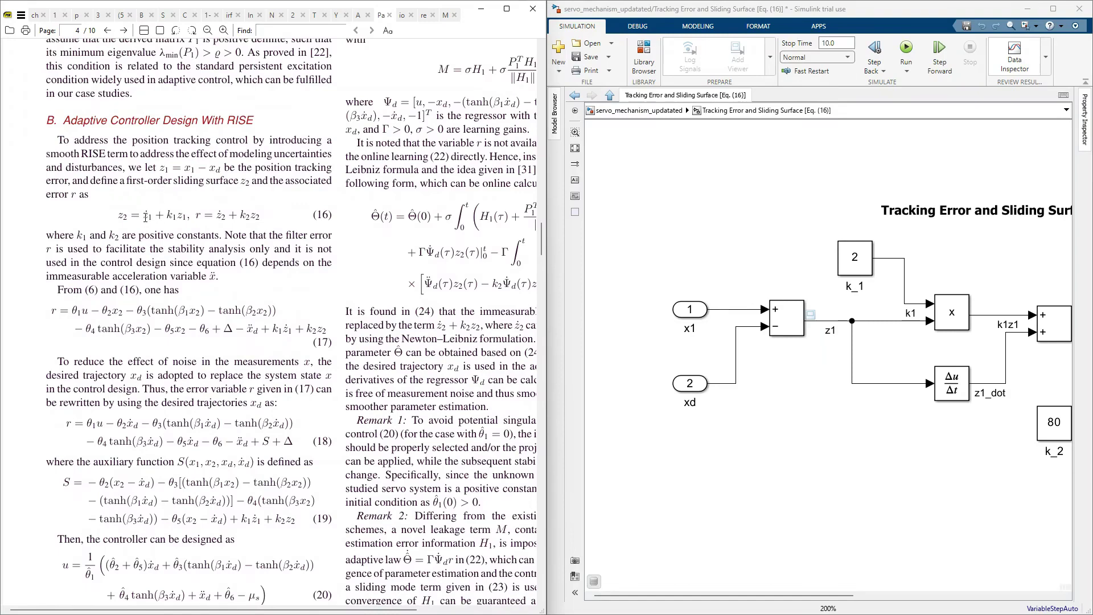
Step: Highlight the derivative of z1 in the paper's equation (16) and compare it with the subsystem's z1_dot derivative branch
{"action": "left_click_drag", "start_coordinate": [143, 216], "coordinate": [152, 218]}
{"action": "scroll", "coordinate": [729, 458], "scroll_direction": "down", "scroll_amount": 2}
{"action": "scroll", "coordinate": [923, 409], "scroll_direction": "up", "scroll_amount": 3}
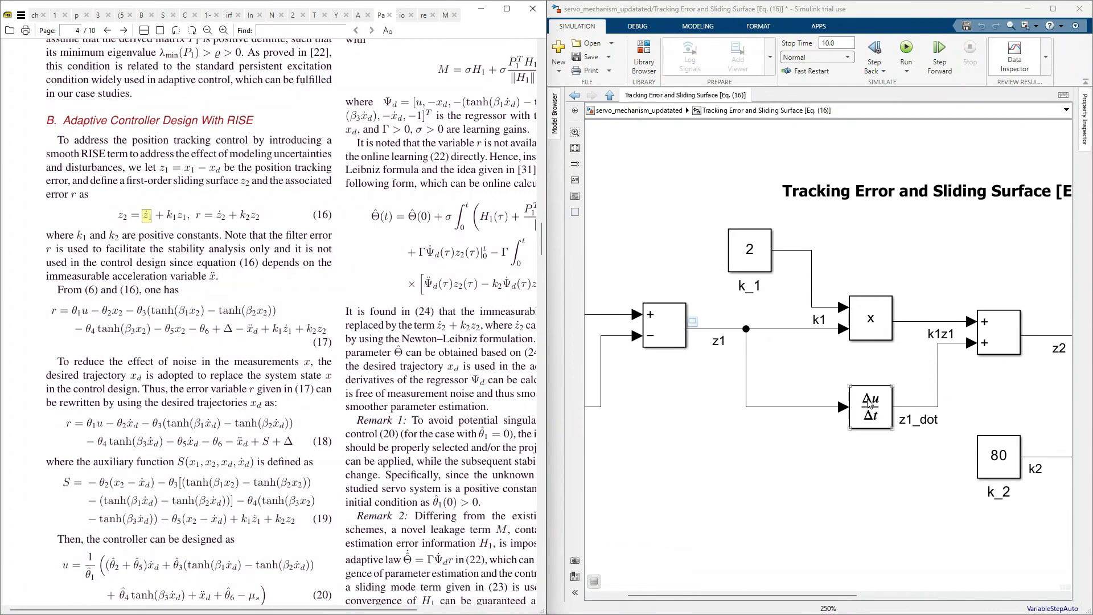
{"action": "left_click", "coordinate": [859, 368]}
{"action": "scroll", "coordinate": [715, 431], "scroll_direction": "down", "scroll_amount": 3}
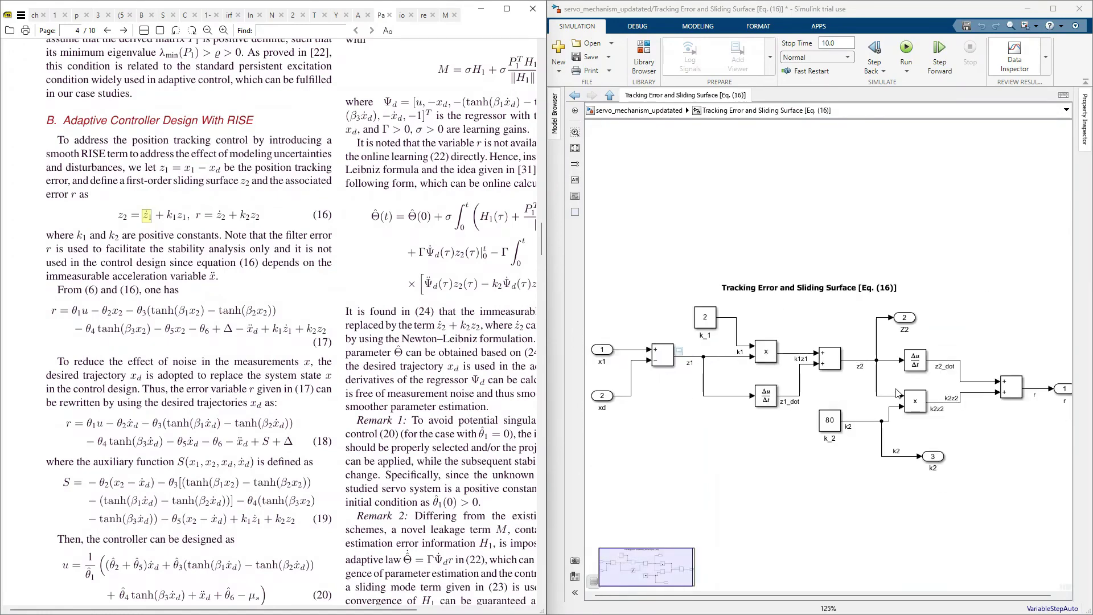
Step: Trace the z2 signal from its sum block to the derivative block that produces z2_dot
{"action": "scroll", "coordinate": [827, 344], "scroll_direction": "up", "scroll_amount": 5}
{"action": "left_click", "coordinate": [826, 339]}
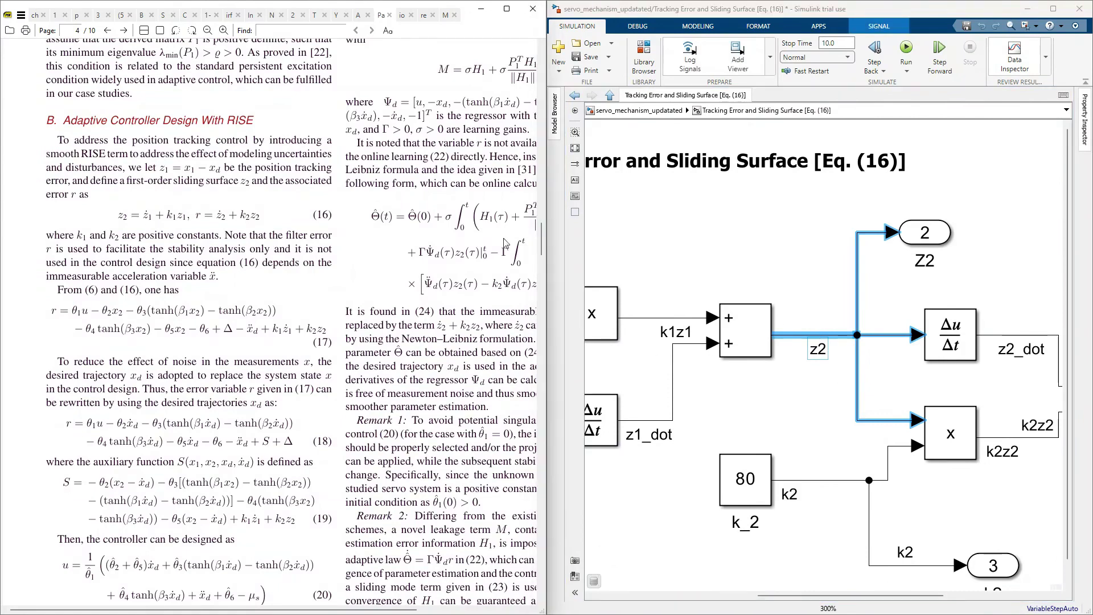
{"action": "scroll", "coordinate": [815, 387], "scroll_direction": "down", "scroll_amount": 3}
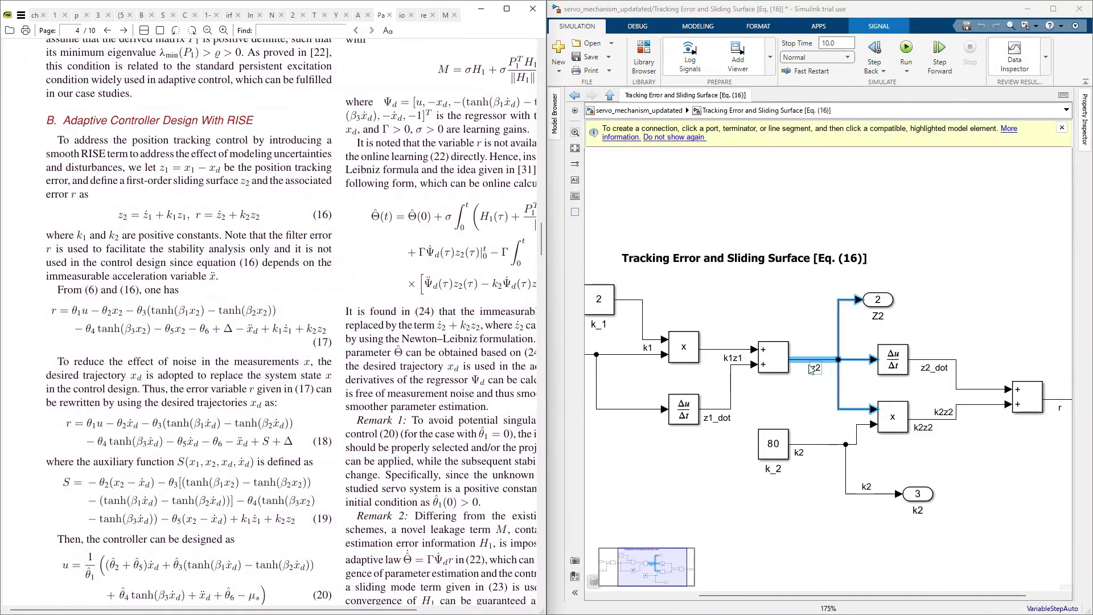
{"action": "scroll", "coordinate": [815, 349], "scroll_direction": "up", "scroll_amount": 2}
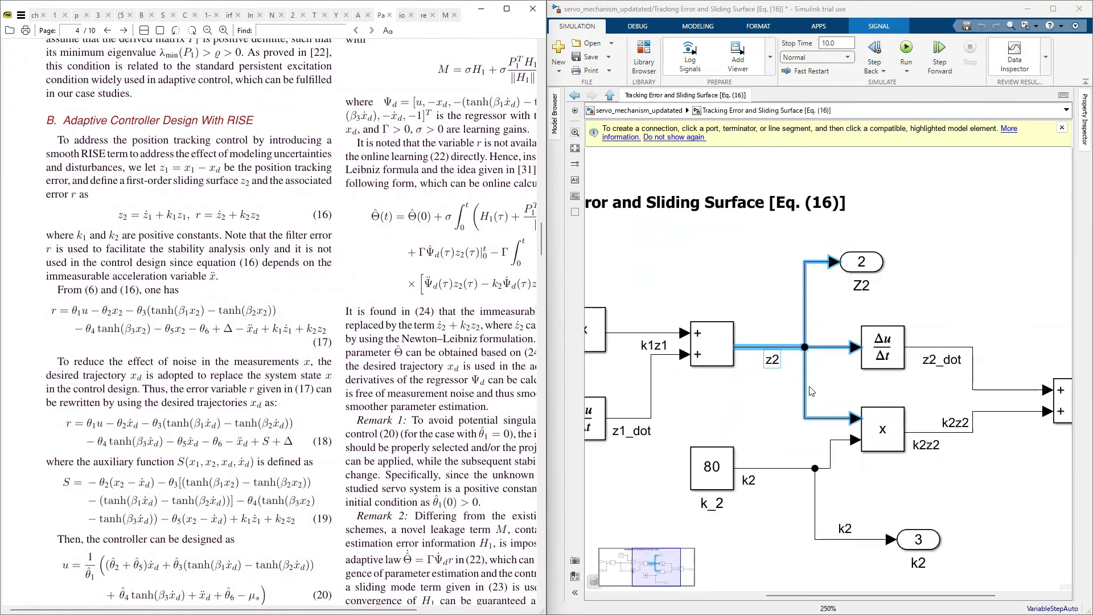
{"action": "left_click", "coordinate": [816, 350]}
{"action": "left_click", "coordinate": [884, 349]}
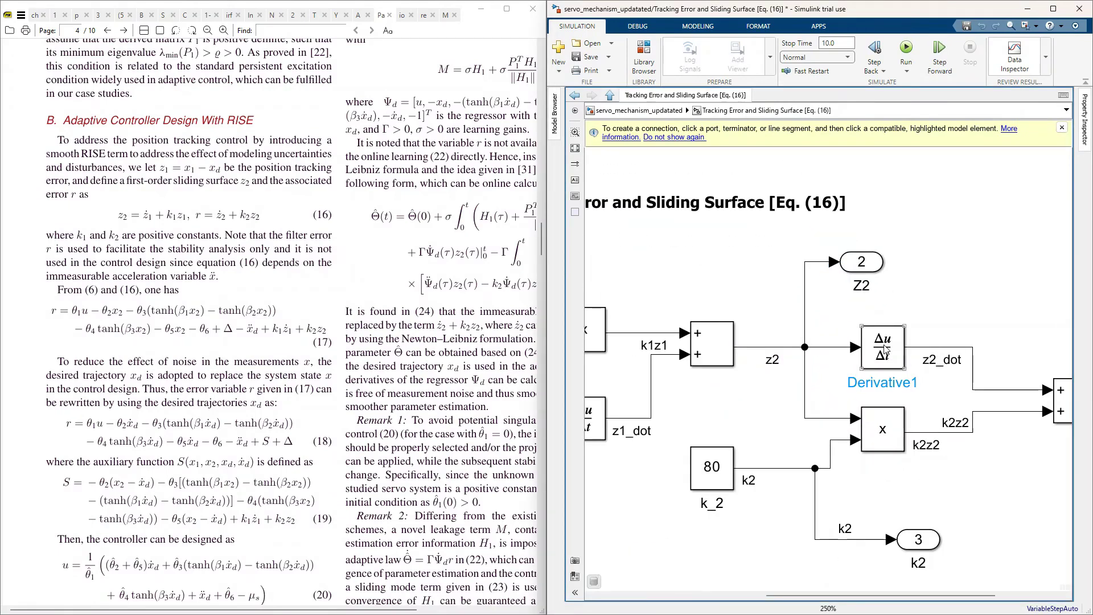
{"action": "left_click", "coordinate": [951, 359]}
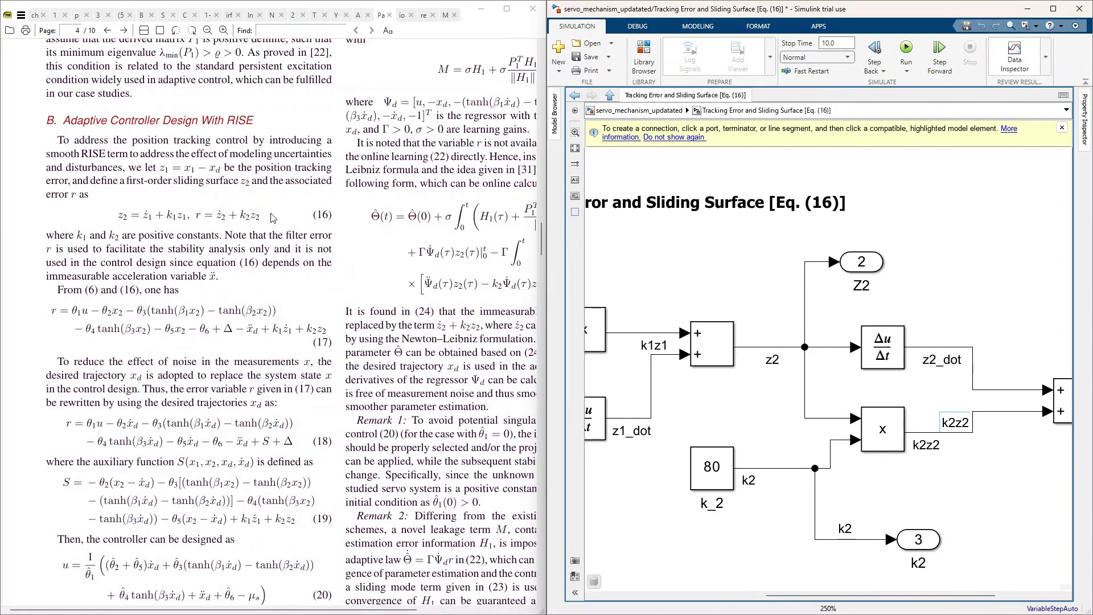
Step: Add a Terminator block above the final sum block and connect it to a branch of the r signal
{"action": "scroll", "coordinate": [727, 369], "scroll_direction": "down", "scroll_amount": 3}
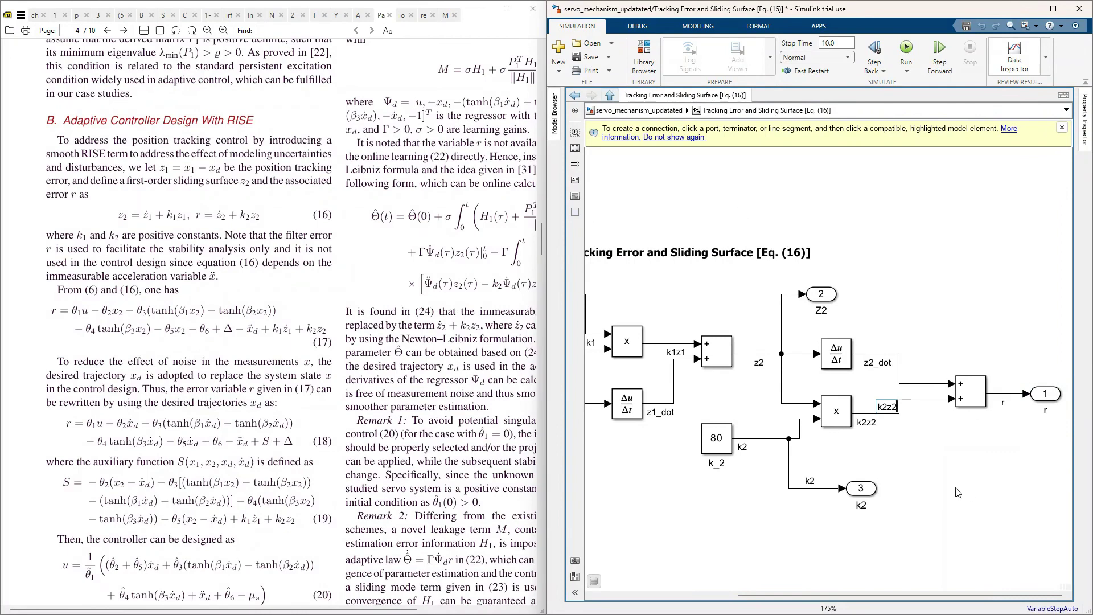
{"action": "double_click", "coordinate": [926, 275]}
{"action": "type", "text": "ter"}
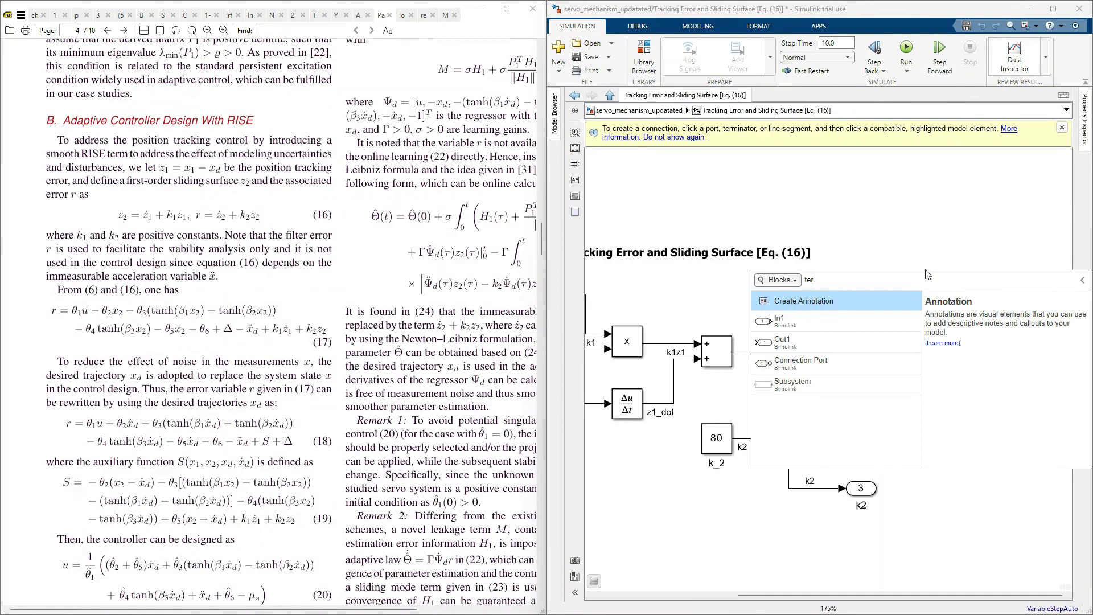
{"action": "type", "text": "m"}
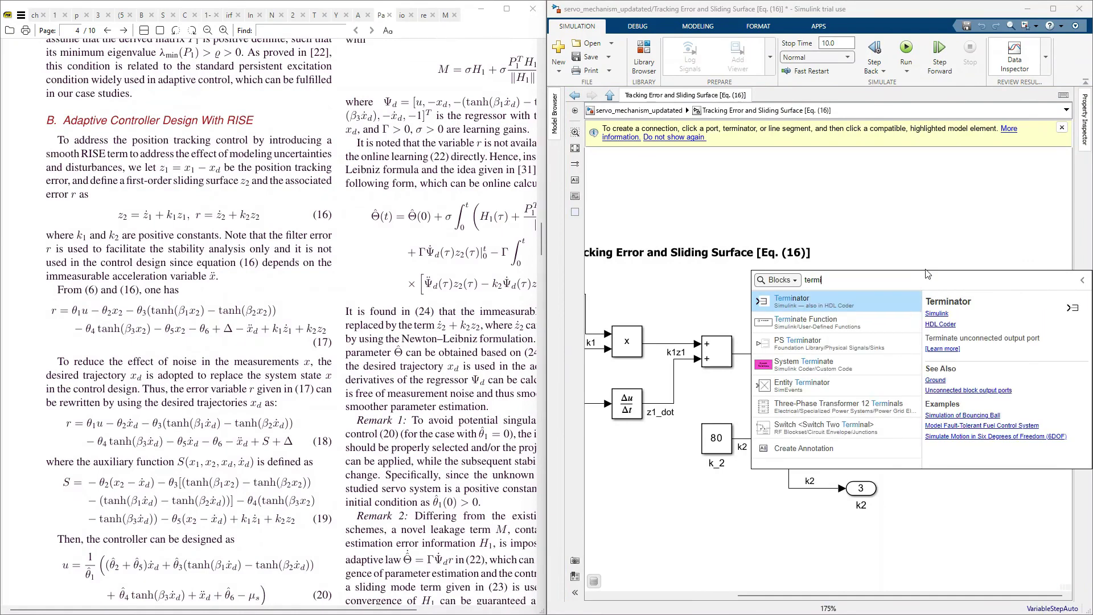
{"action": "key", "text": "Return"}
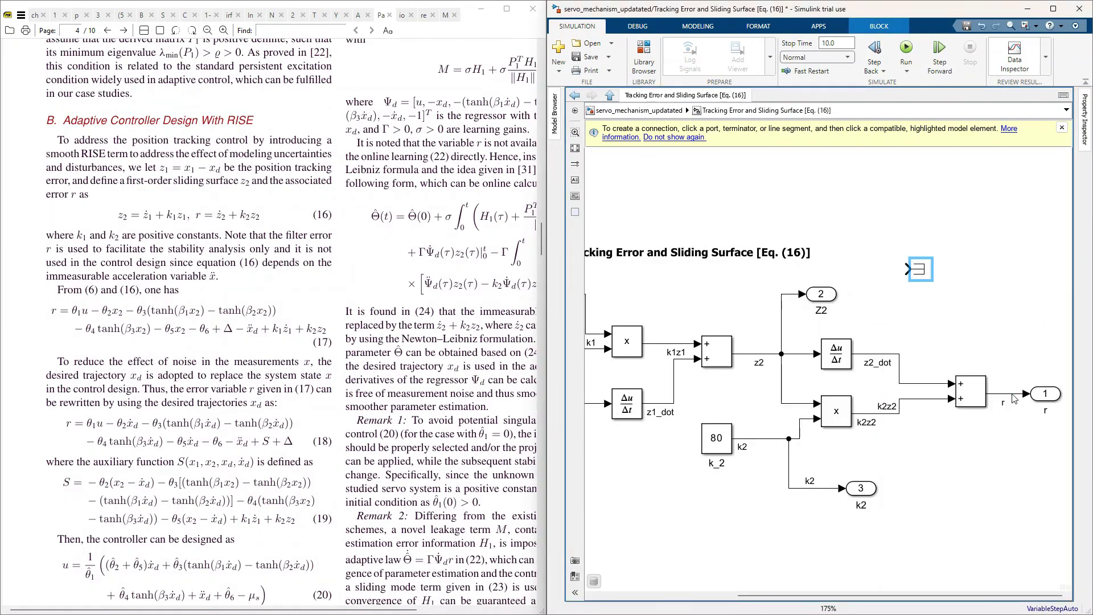
{"action": "left_click", "coordinate": [1014, 398]}
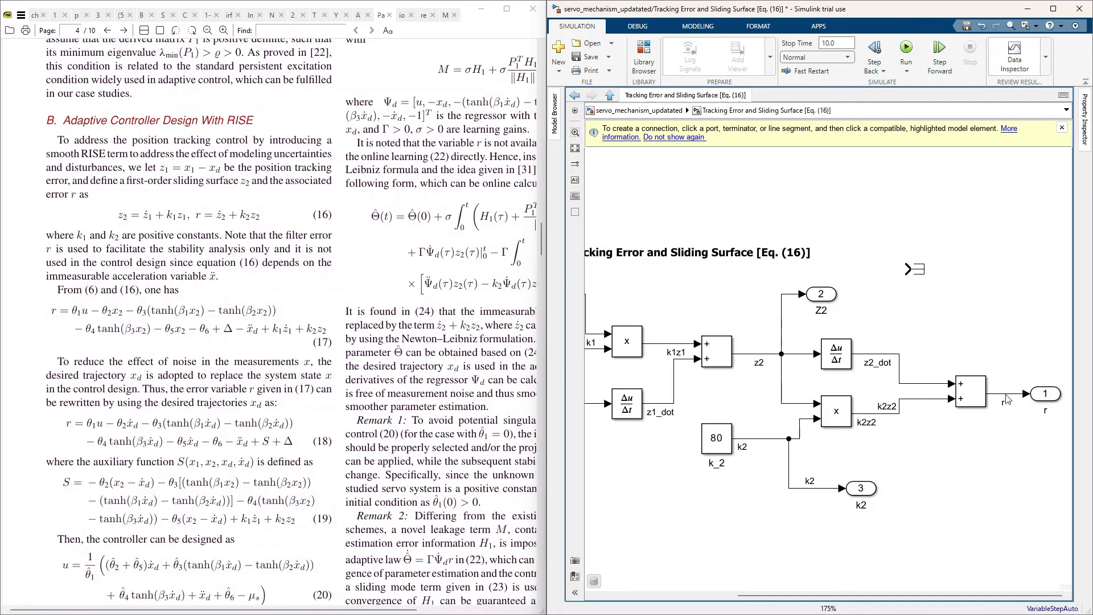
{"action": "left_click_drag", "start_coordinate": [1006, 394], "coordinate": [910, 268]}
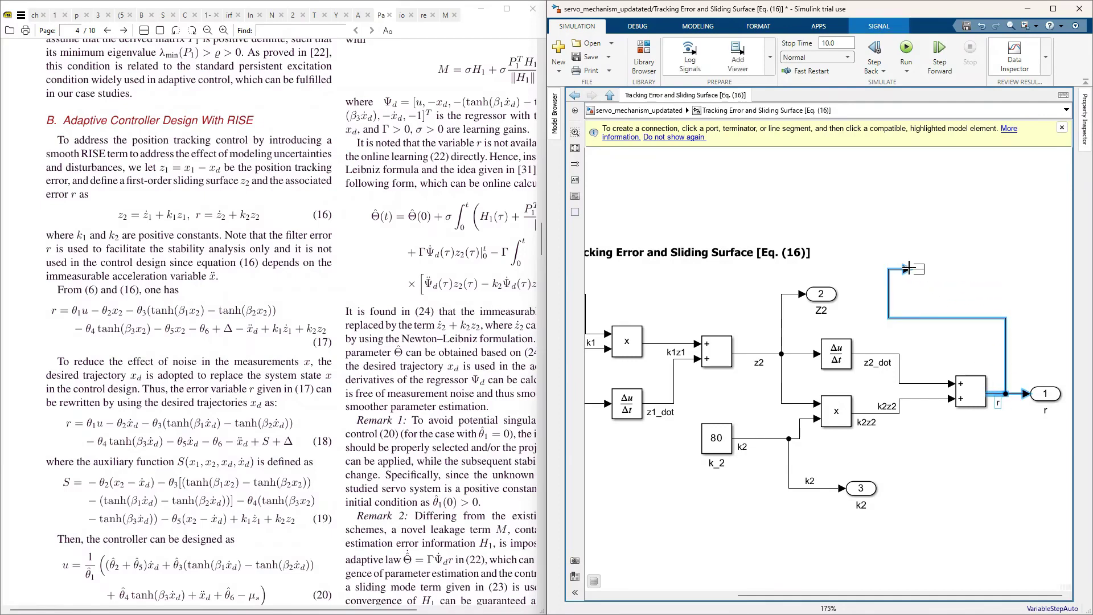
{"action": "left_click", "coordinate": [927, 294]}
Step: Delete the Terminator block and its leftover branch line from the r signal
{"action": "left_click", "coordinate": [922, 271]}
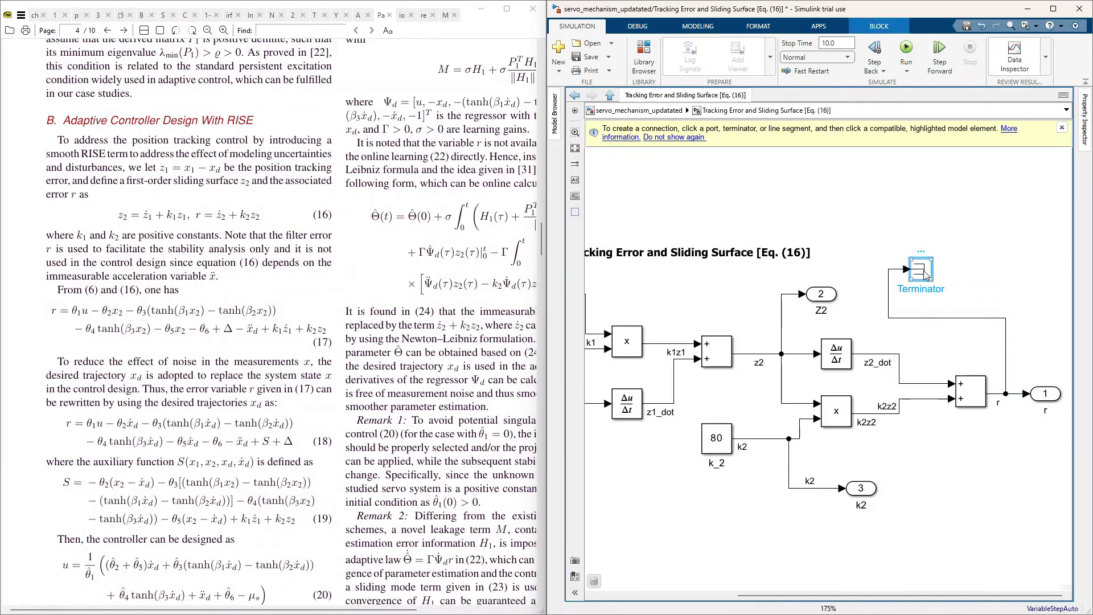
{"action": "key", "text": "Delete"}
{"action": "left_click", "coordinate": [955, 324]}
{"action": "key", "text": "Delete"}
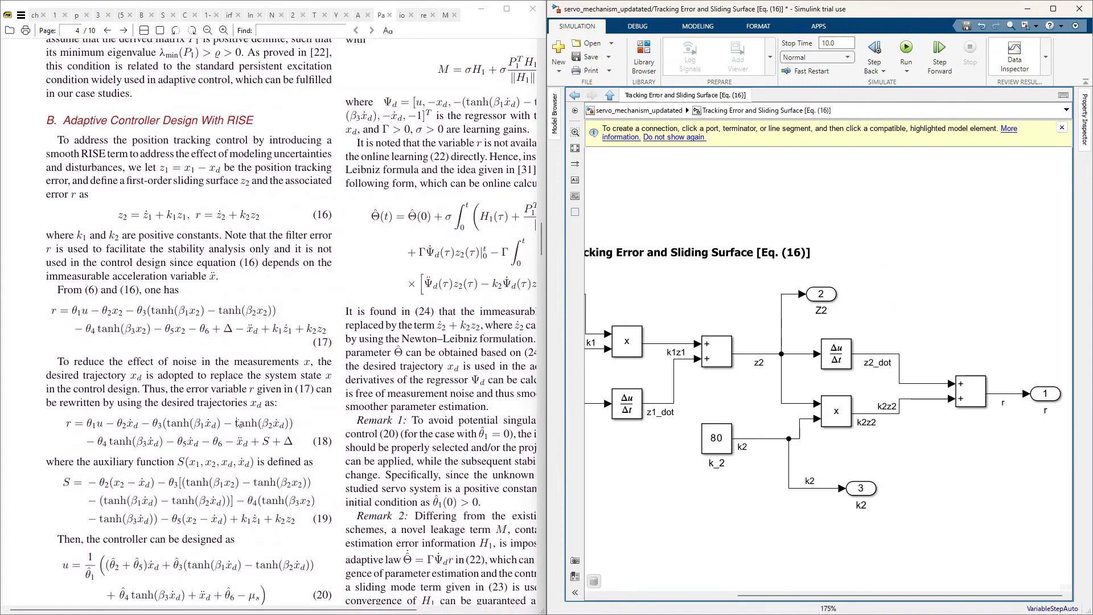
Step: Review equations (17) to (21) in the paper alongside the tracking error and sliding surface diagram
{"action": "scroll", "coordinate": [210, 448], "scroll_direction": "down", "scroll_amount": 3}
{"action": "scroll", "coordinate": [211, 448], "scroll_direction": "down", "scroll_amount": 3}
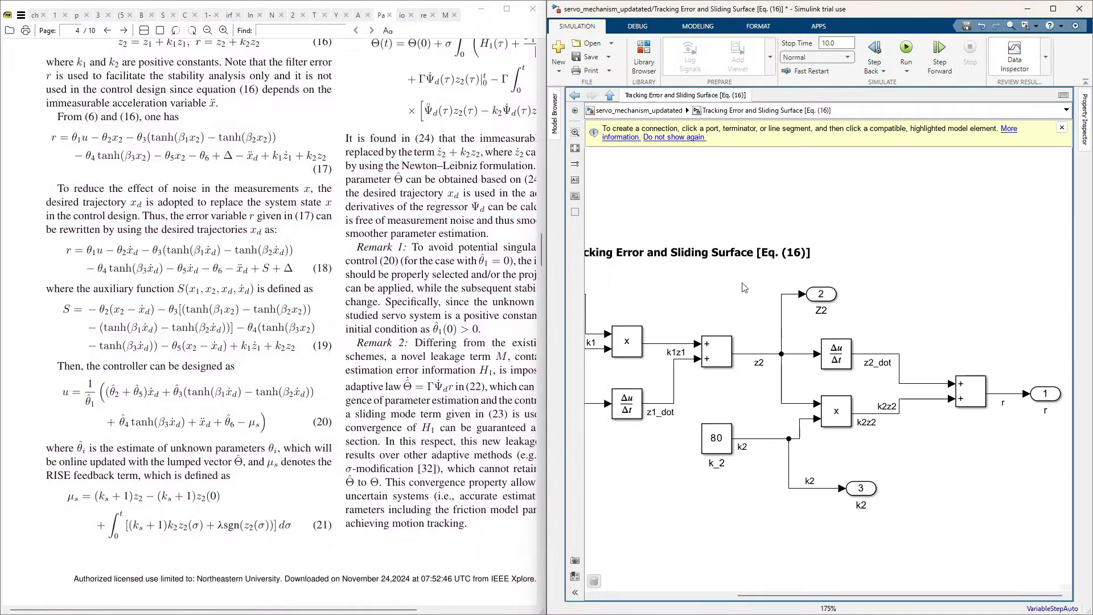
{"action": "scroll", "coordinate": [743, 287], "scroll_direction": "down", "scroll_amount": 3}
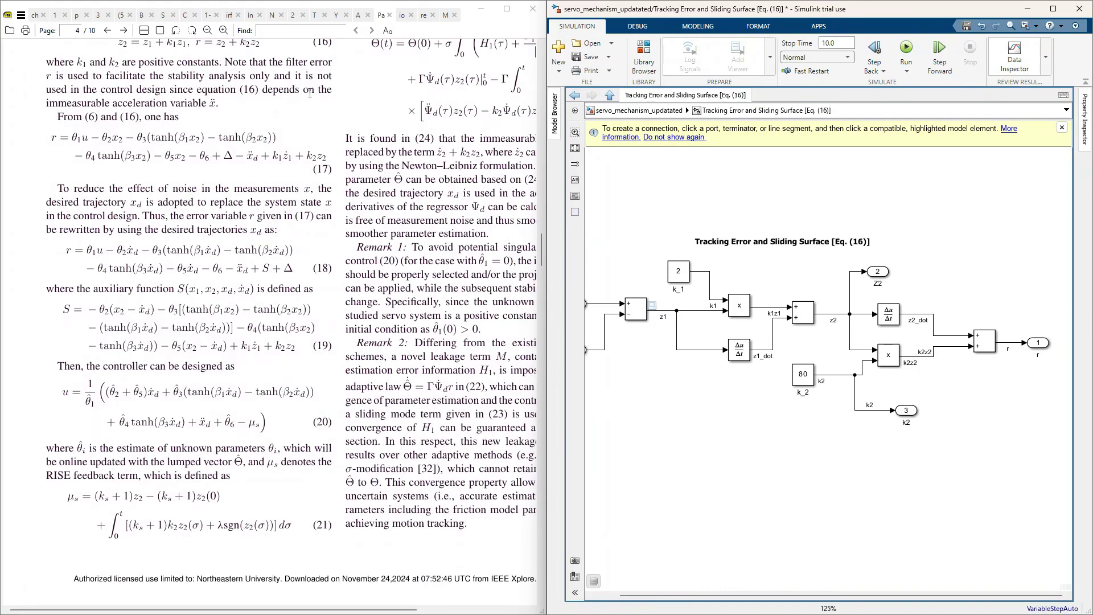
{"action": "scroll", "coordinate": [304, 493], "scroll_direction": "down", "scroll_amount": 1}
{"action": "scroll", "coordinate": [230, 252], "scroll_direction": "up", "scroll_amount": 3}
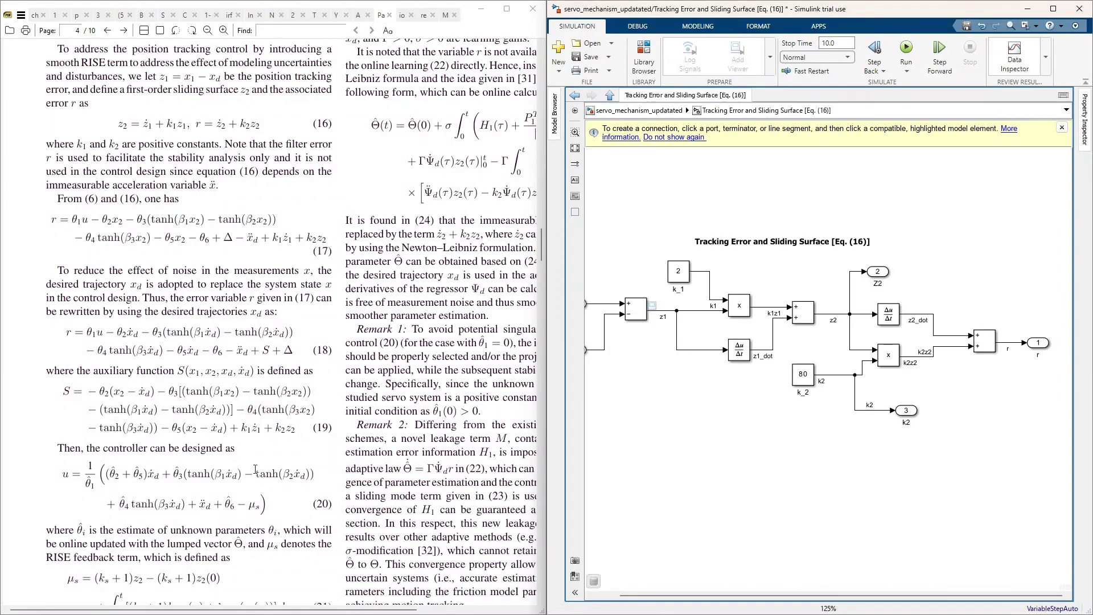
{"action": "scroll", "coordinate": [255, 470], "scroll_direction": "down", "scroll_amount": 3}
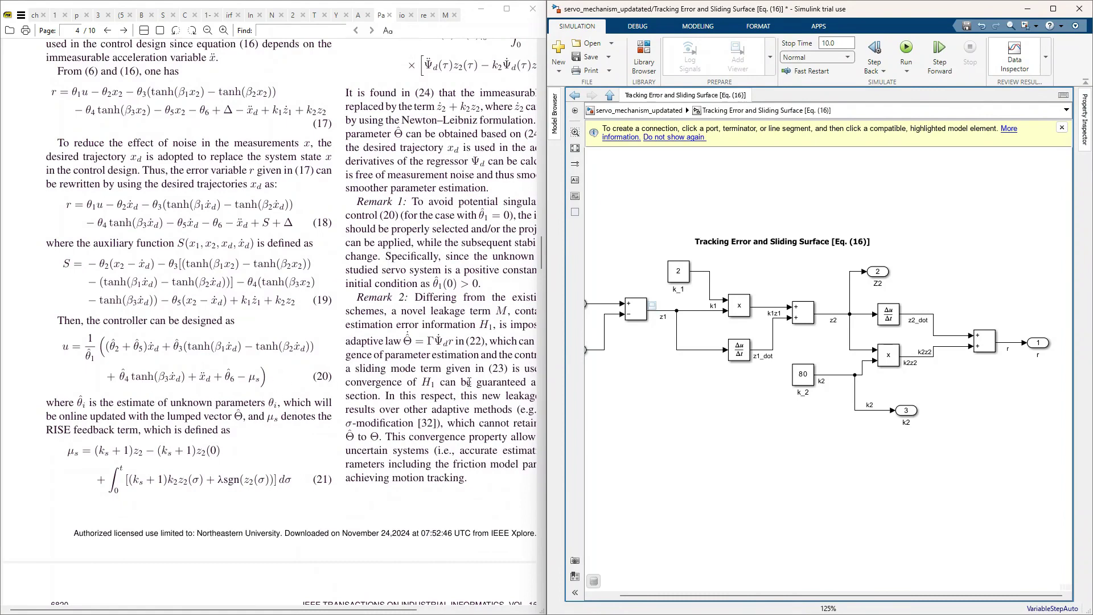
Step: Maximize the Simulink window, fit the whole tracking error diagram in view, and dismiss the connection hint
{"action": "scroll", "coordinate": [877, 336], "scroll_direction": "up", "scroll_amount": 2}
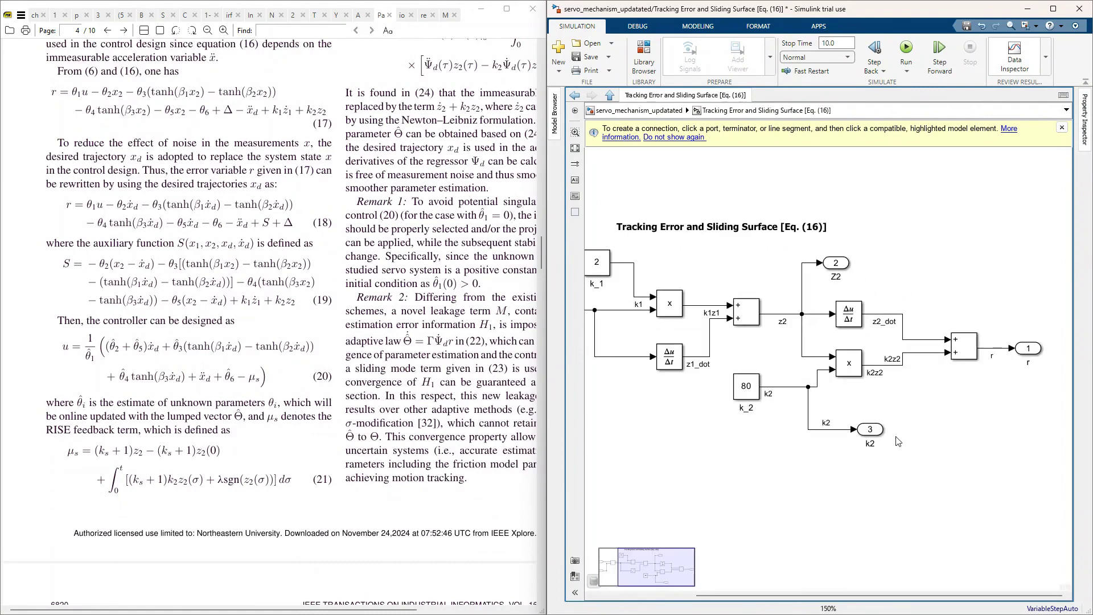
{"action": "left_click", "coordinate": [1053, 8]}
{"action": "key", "text": "space"}
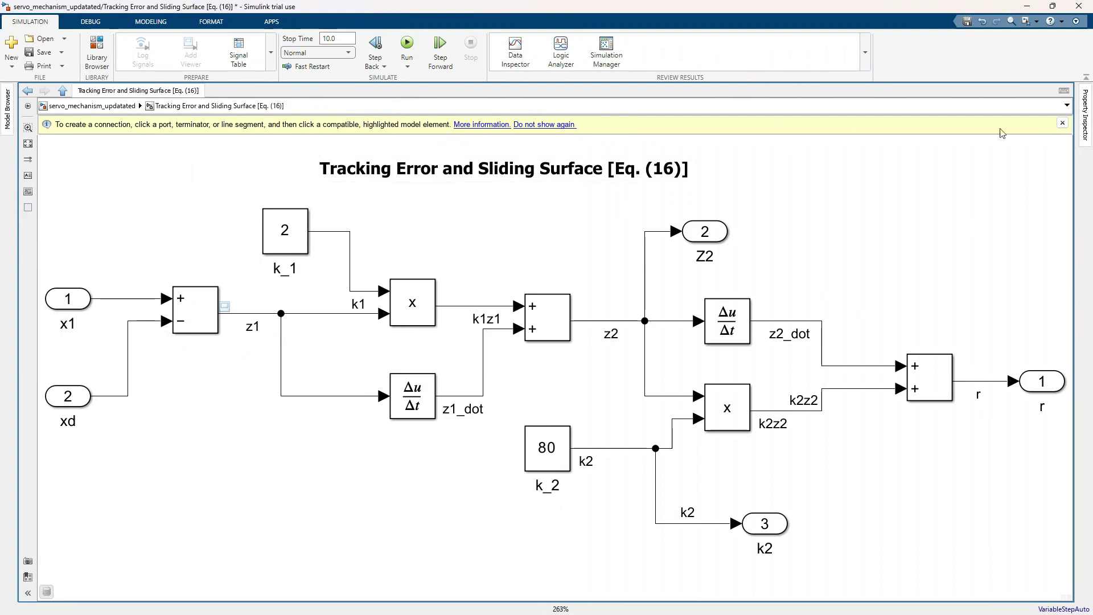
{"action": "left_click", "coordinate": [1062, 124]}
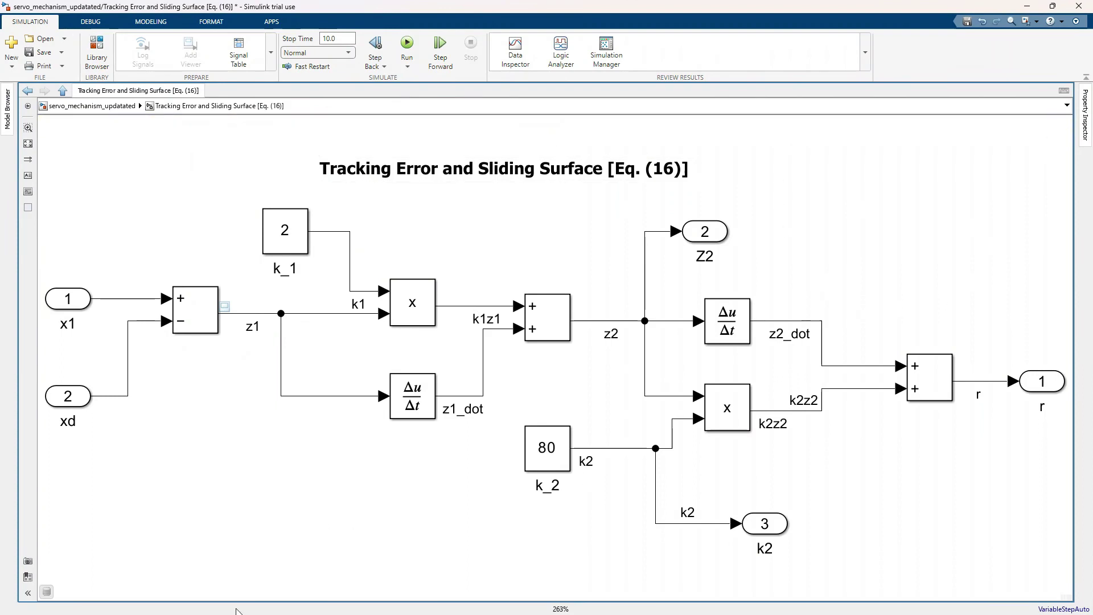